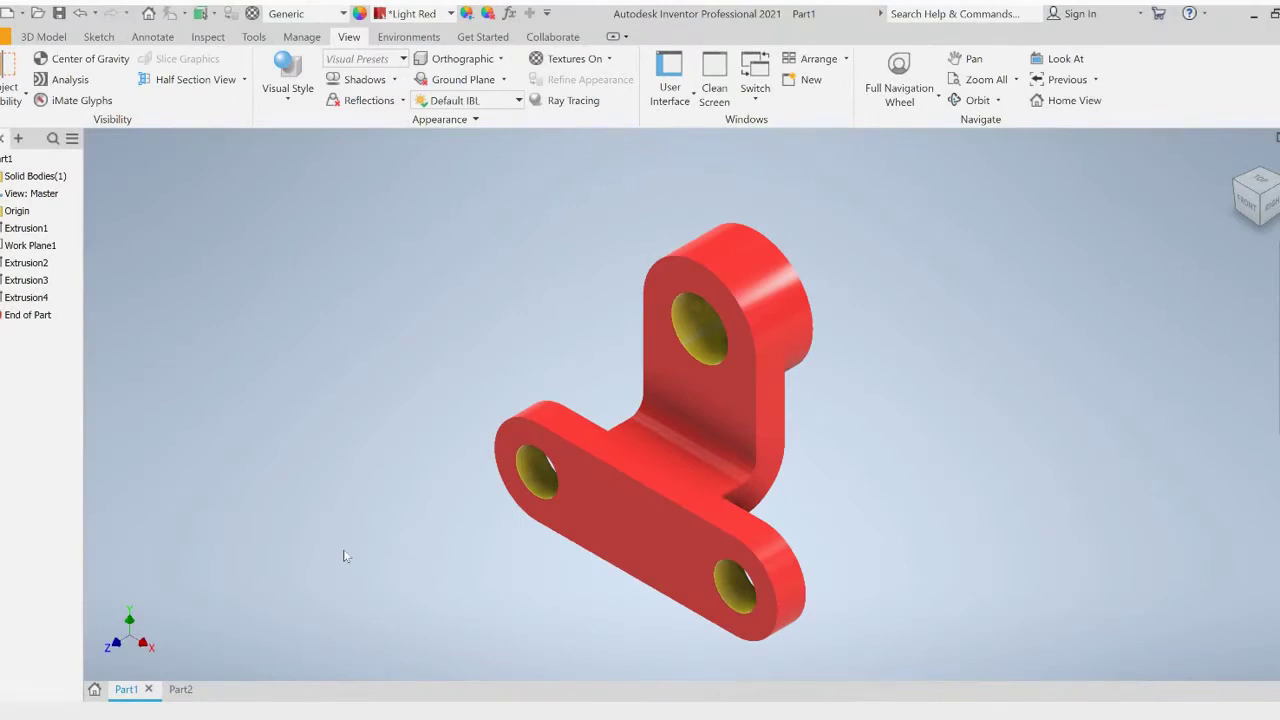
Briefly orbit the finished Part1 fixture, then switch to the empty Part2 document
shift+middle_drag(351, 552, 384, 549)
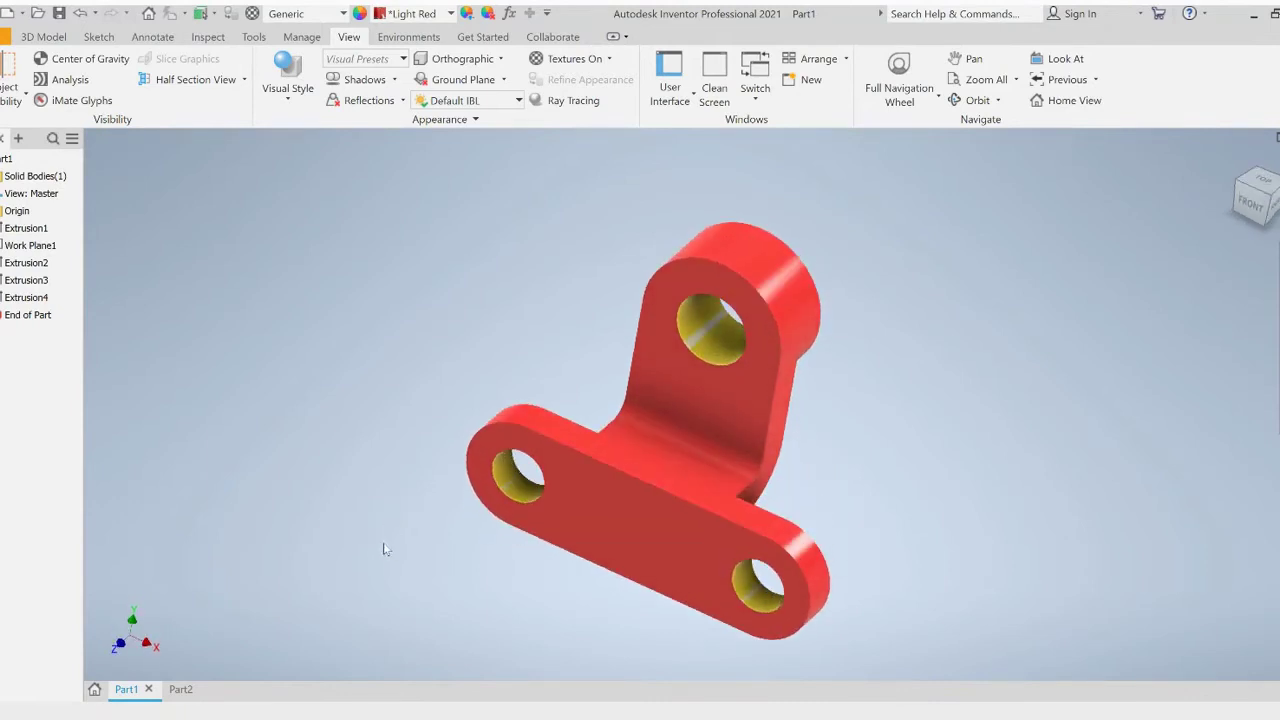
click(180, 690)
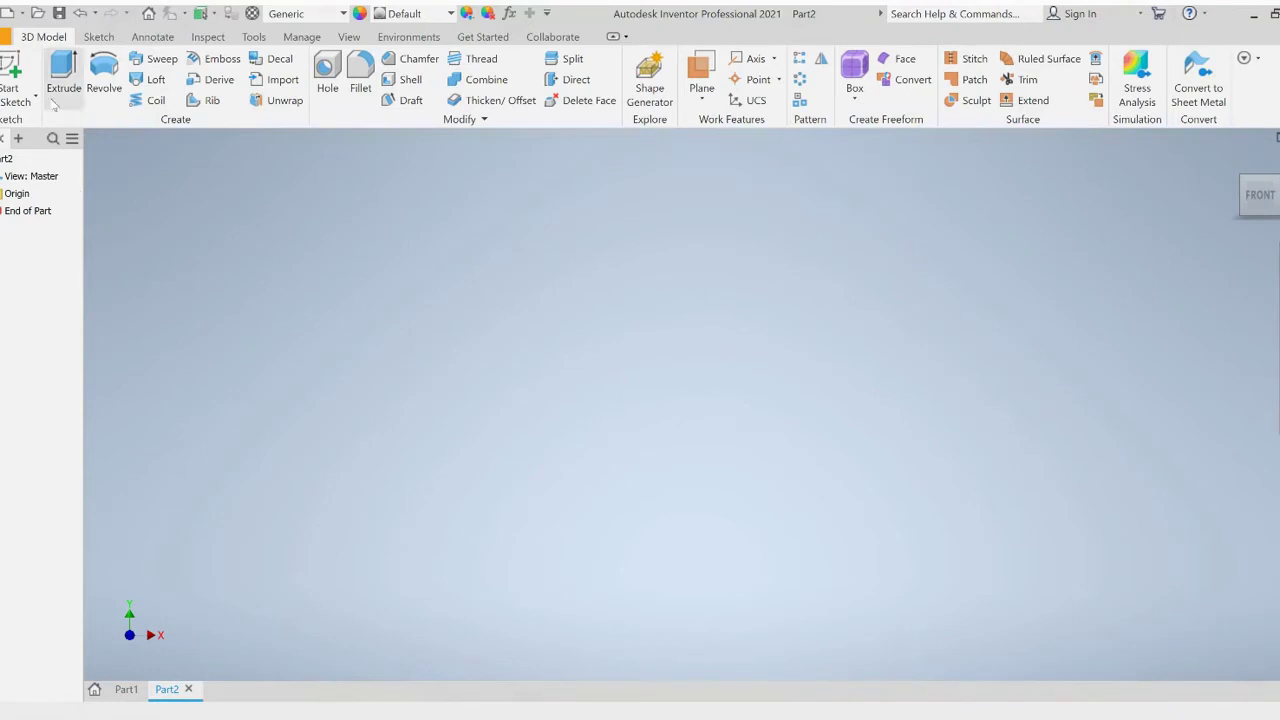
Start a sketch on the XY origin plane and draw a 1.5 in diameter circle at the origin
click(10, 82)
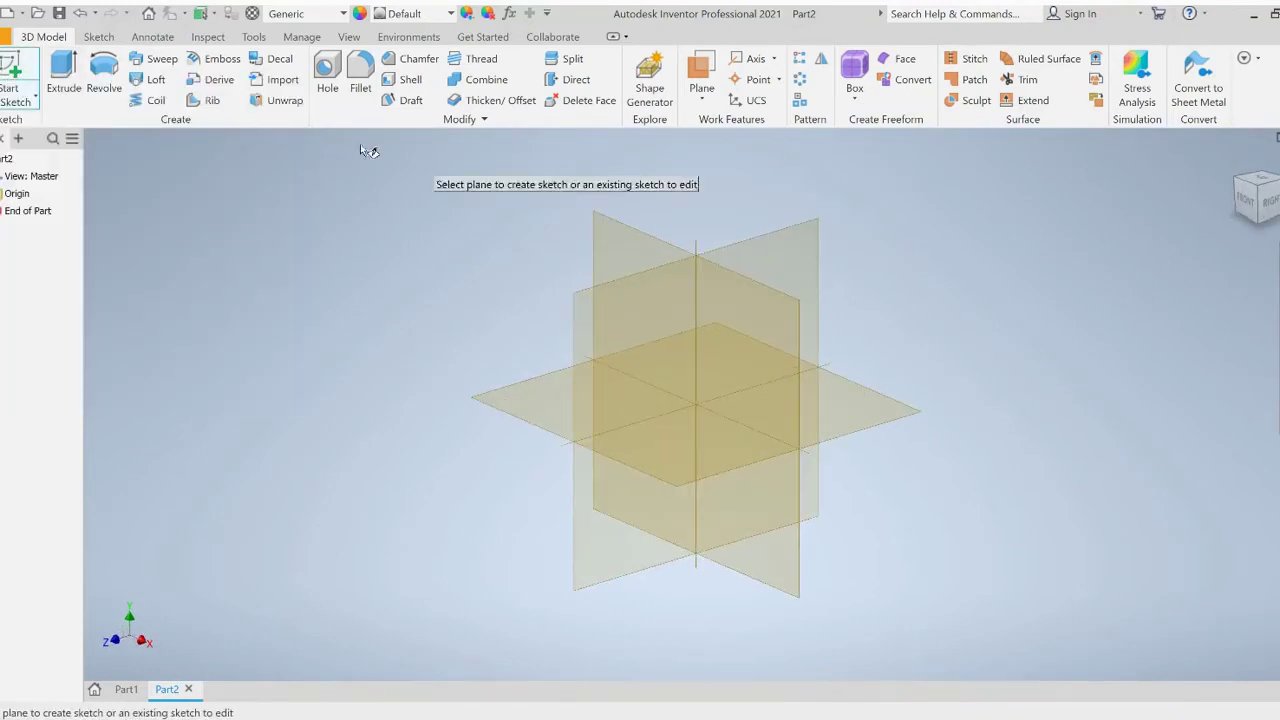
click(617, 248)
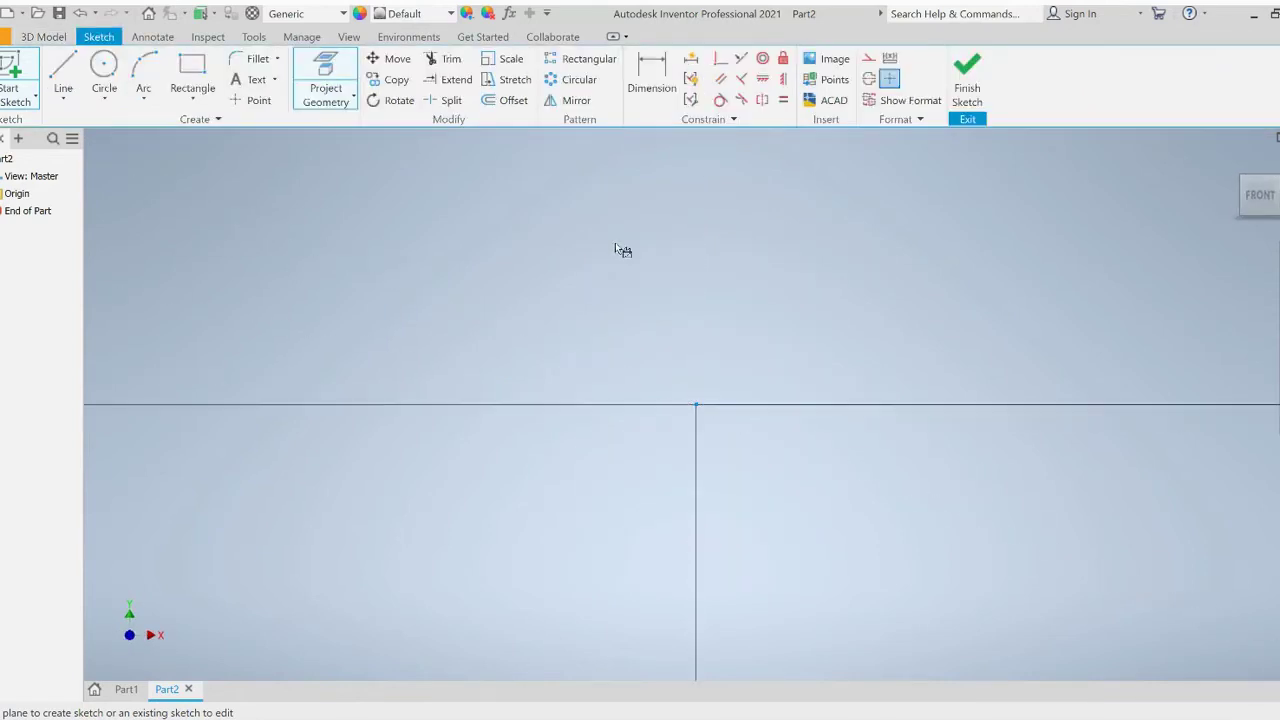
click(104, 72)
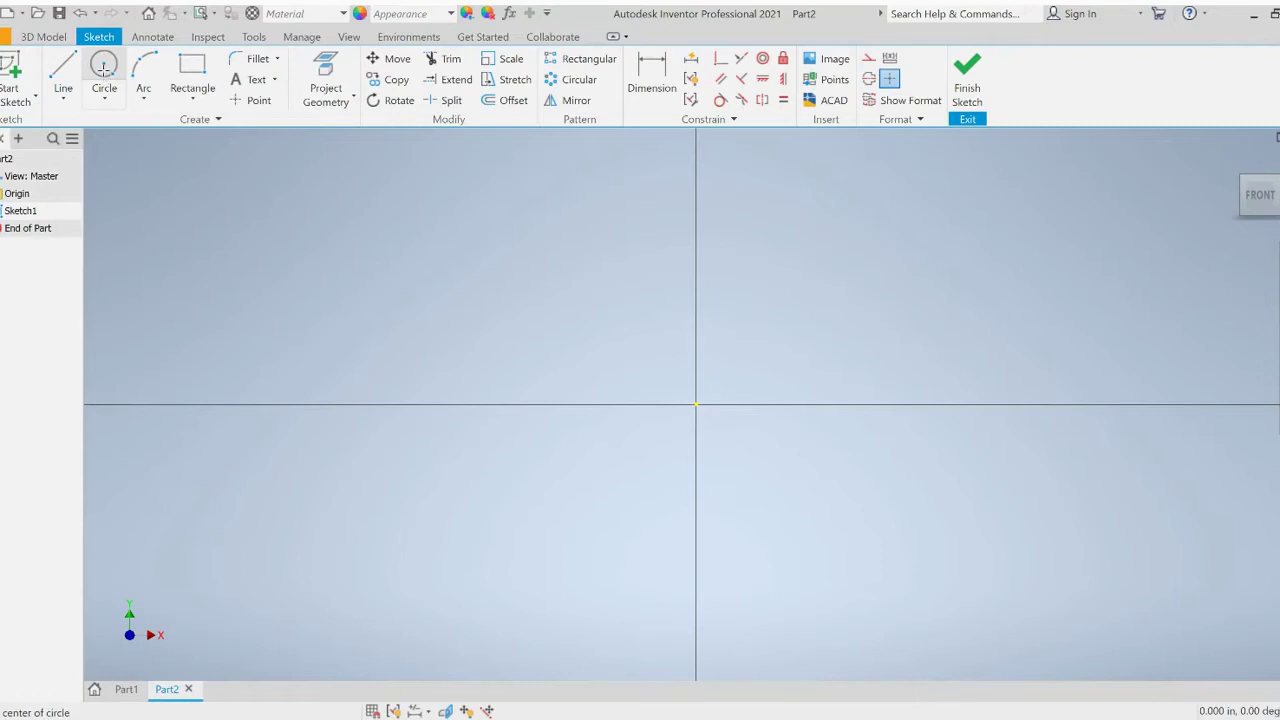
click(696, 405)
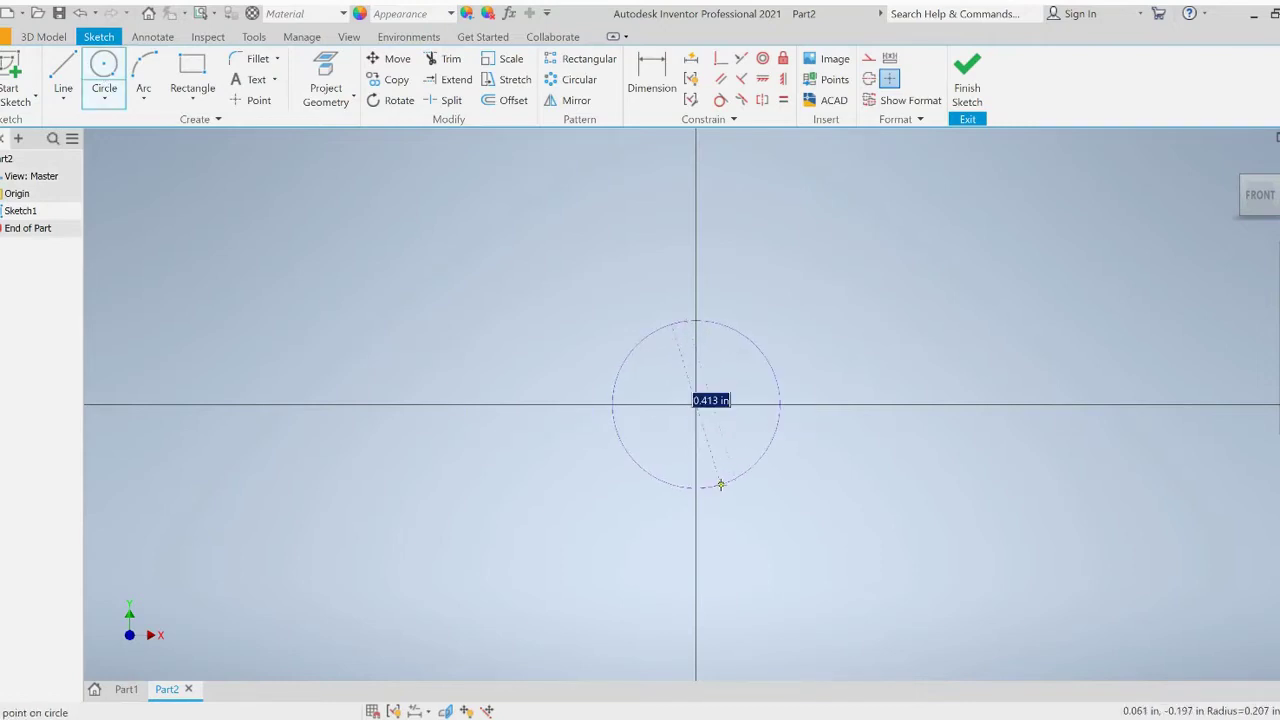
text(1.5)
key(Return)
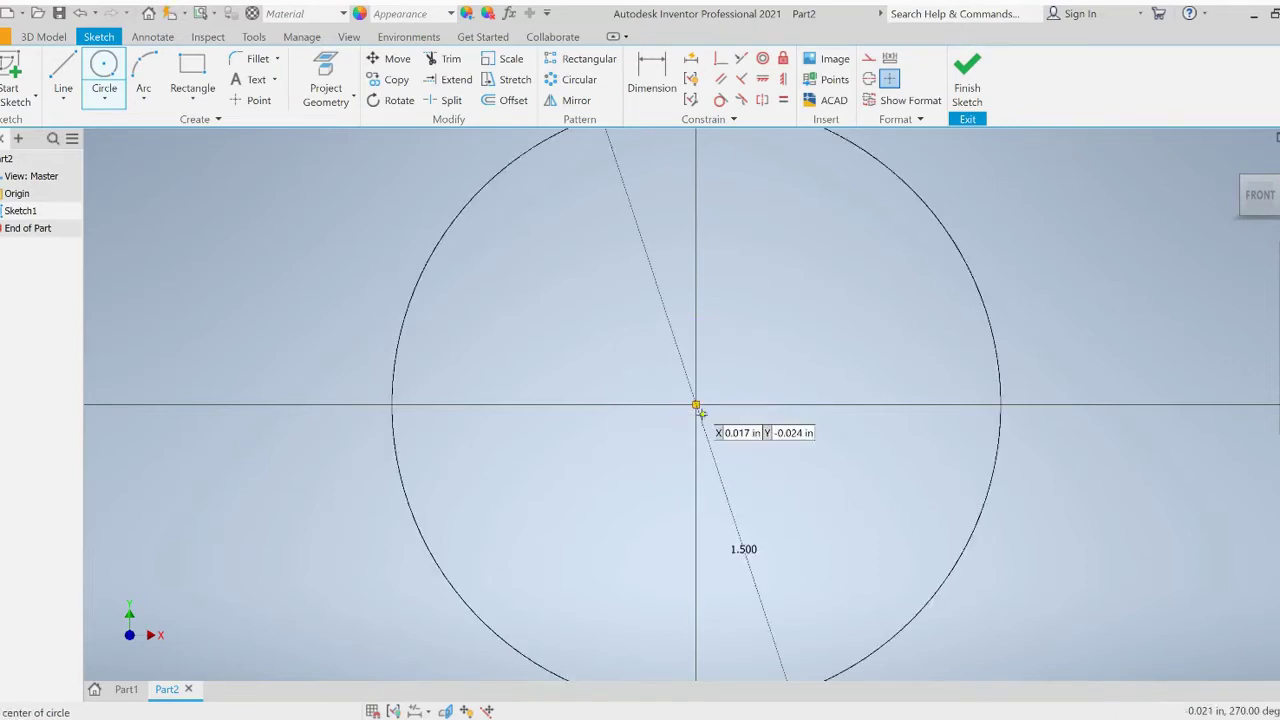
Add a concentric 3 in diameter circle at the origin and recentre the view
click(696, 405)
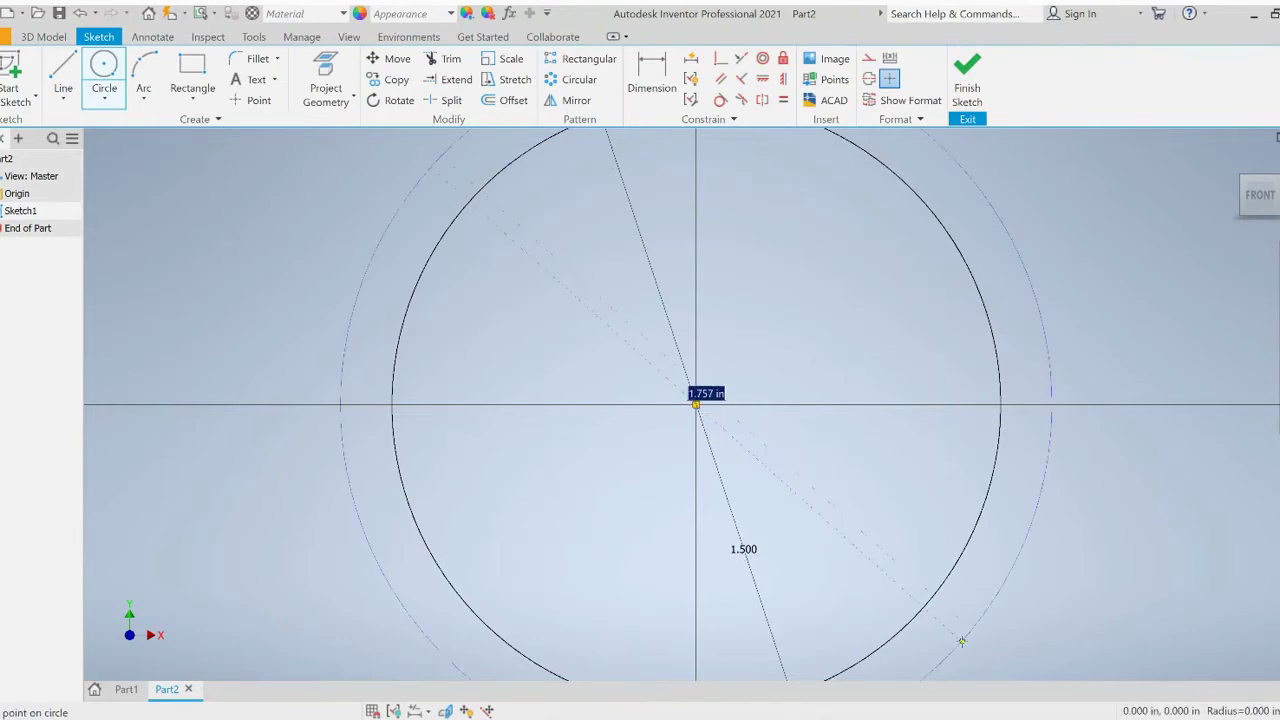
text(3)
key(Return)
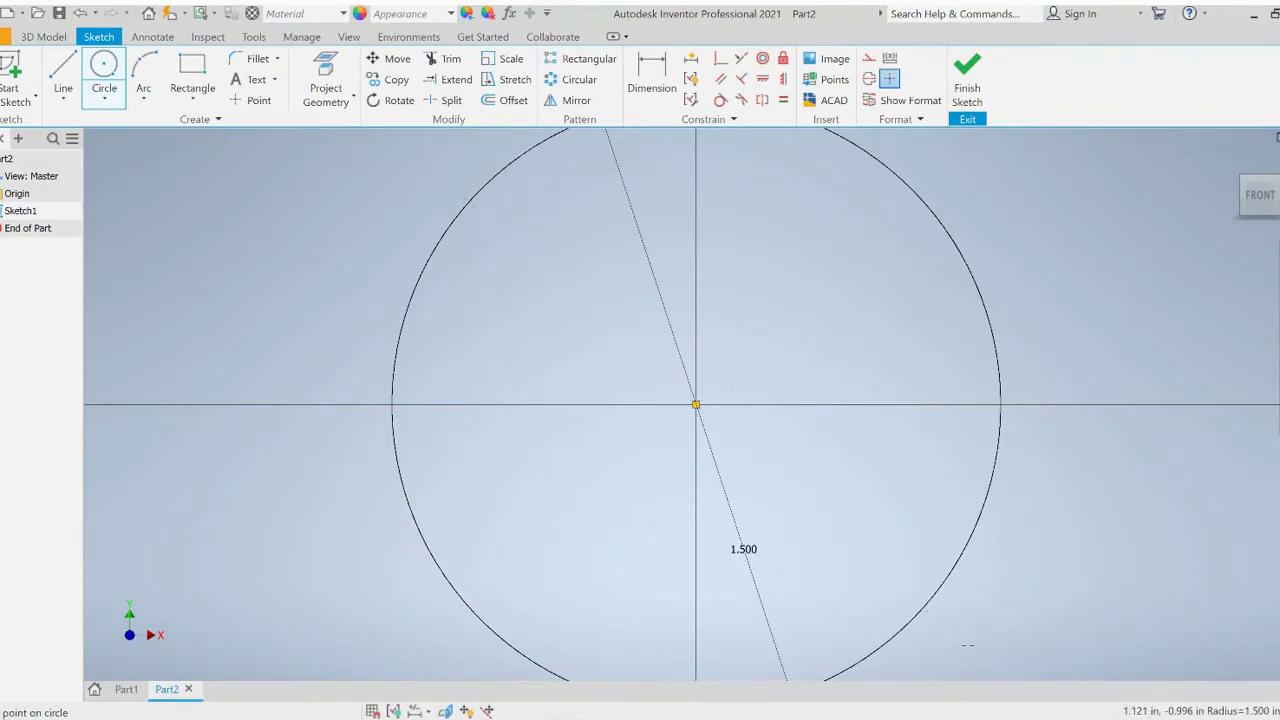
scroll(965, 640, down, 5)
scroll(949, 565, down, 5)
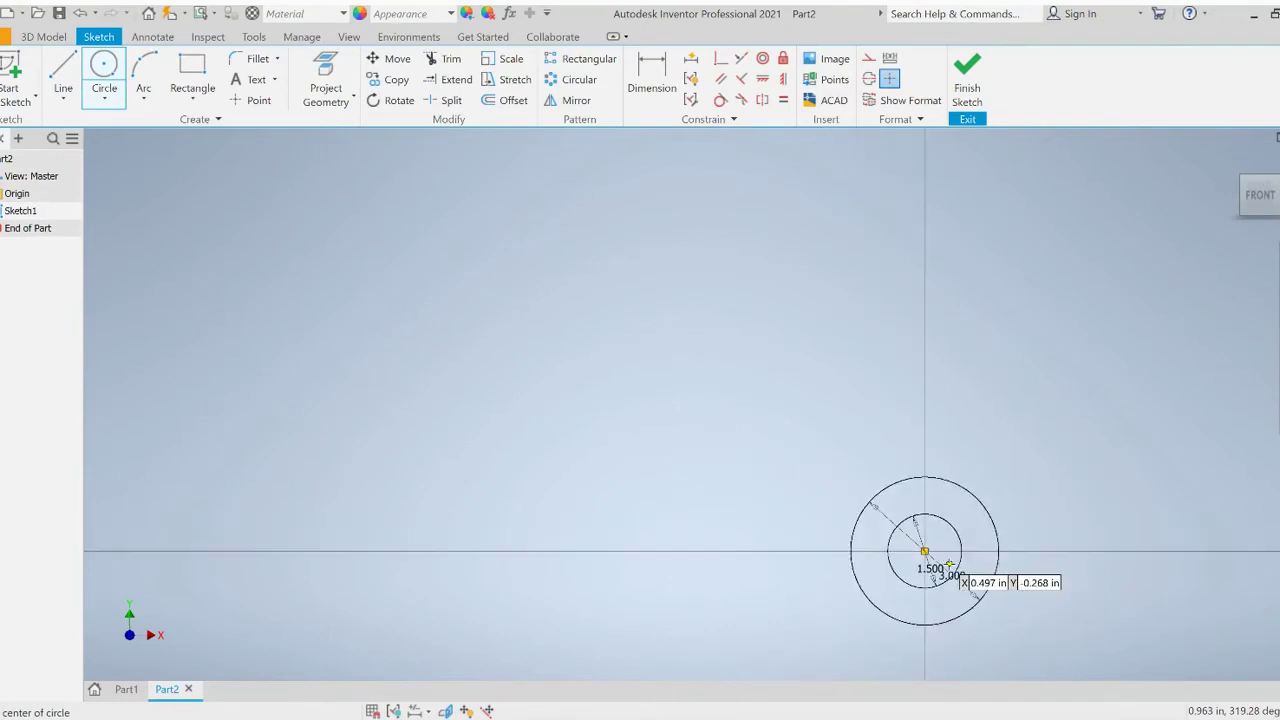
middle_drag(949, 565, 588, 442)
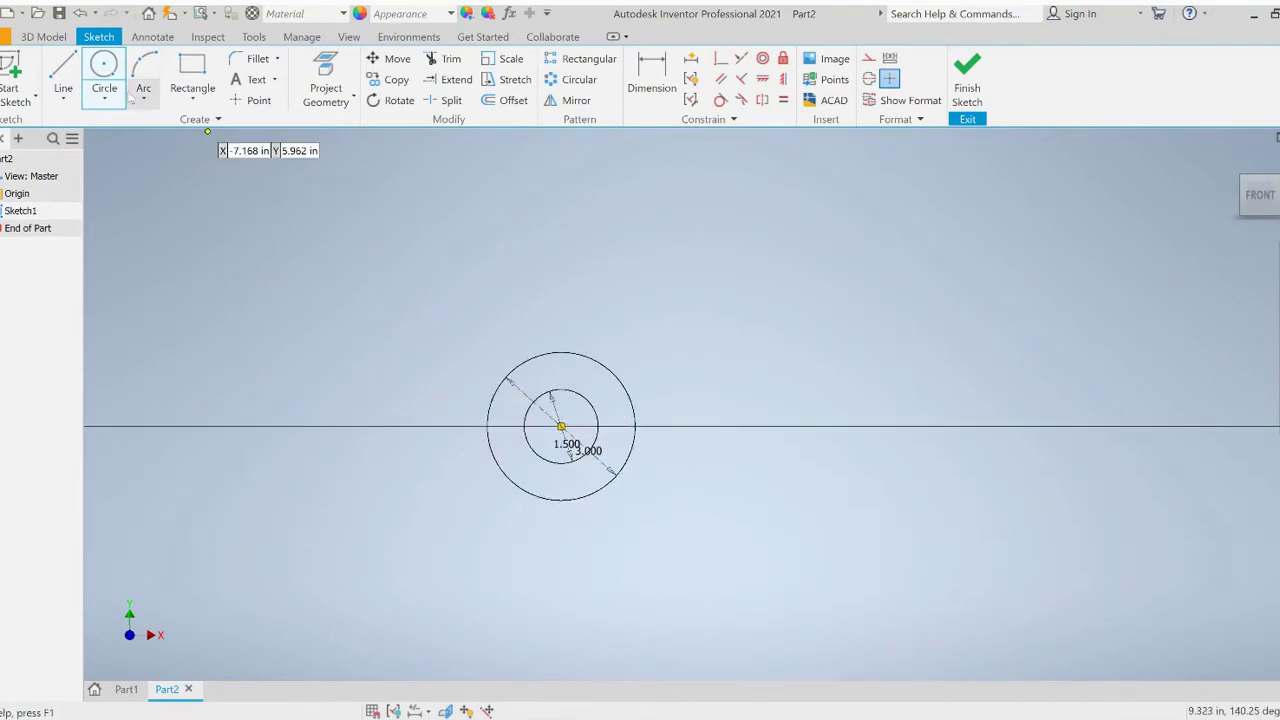
Draw a 7 in line from the circles' centre and constrain it horizontal
click(70, 66)
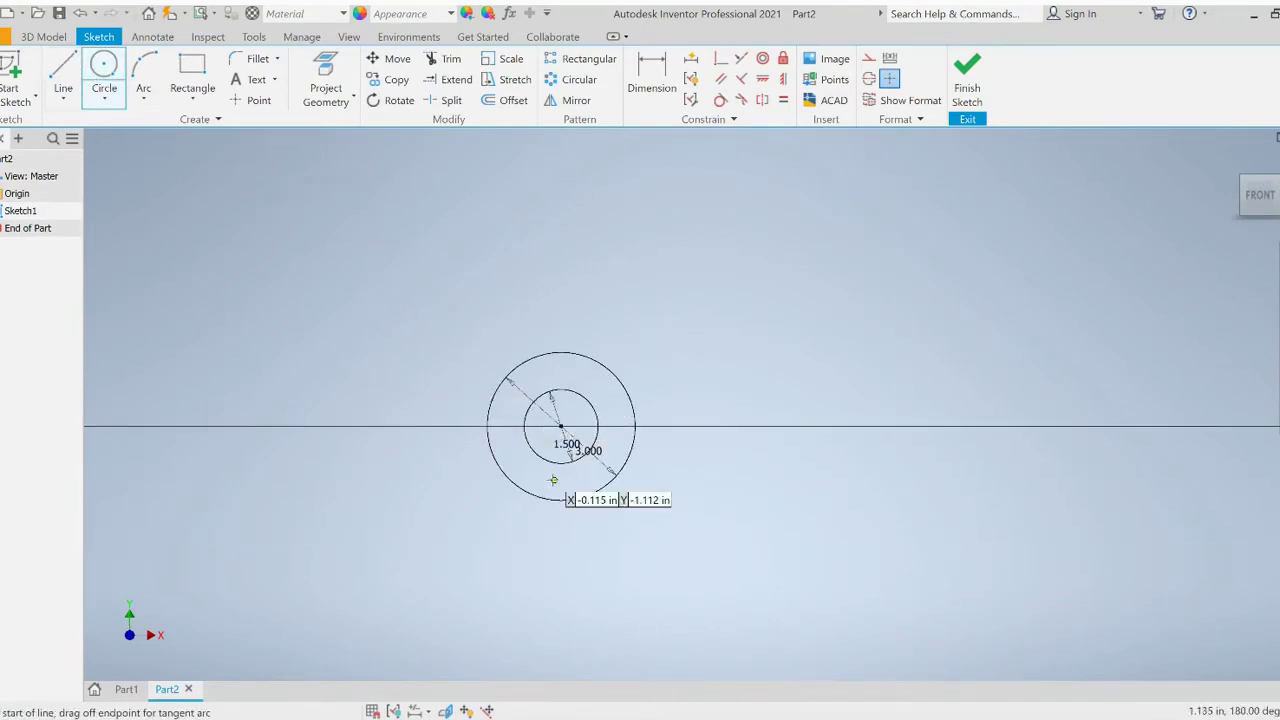
click(568, 441)
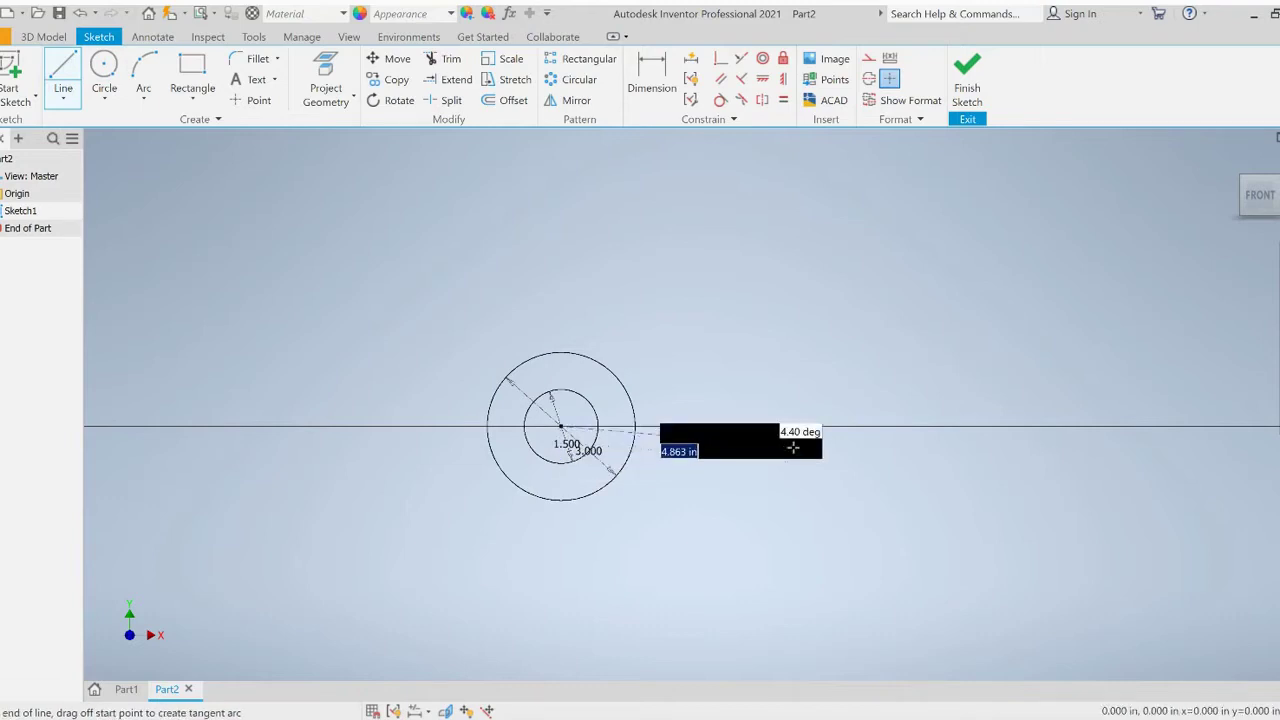
text(7)
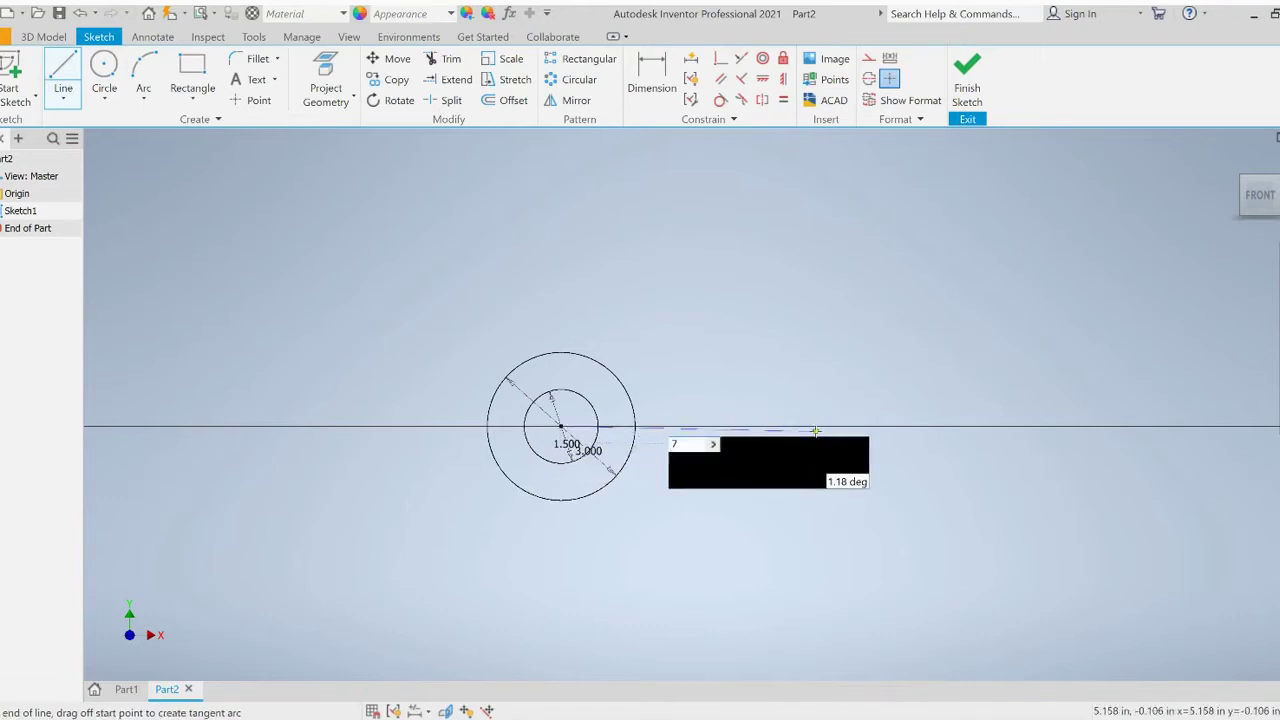
key(Return)
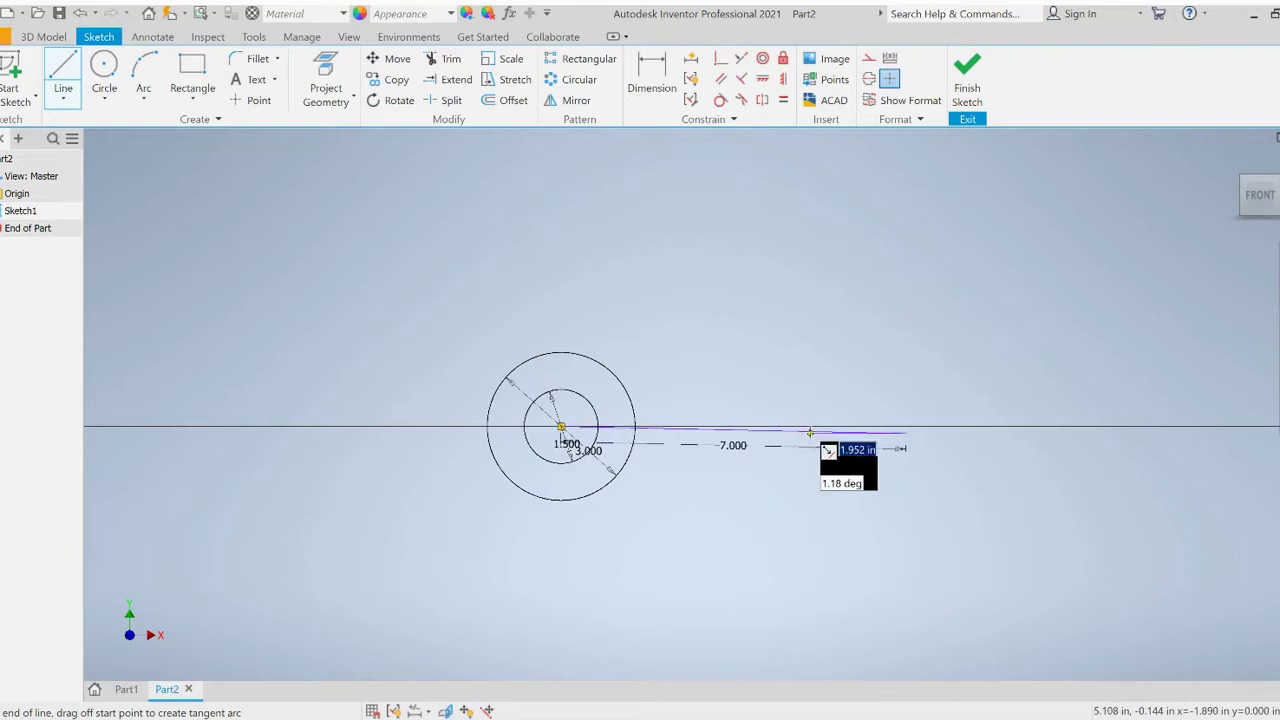
click(762, 79)
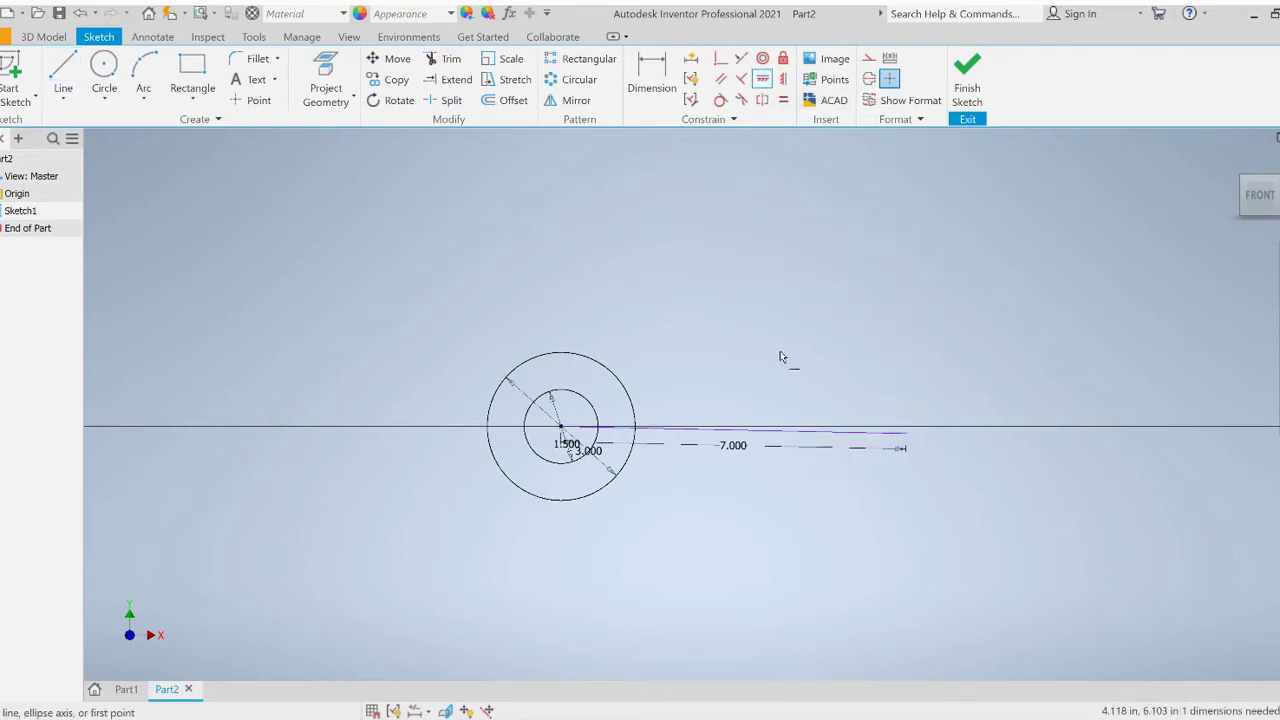
click(780, 432)
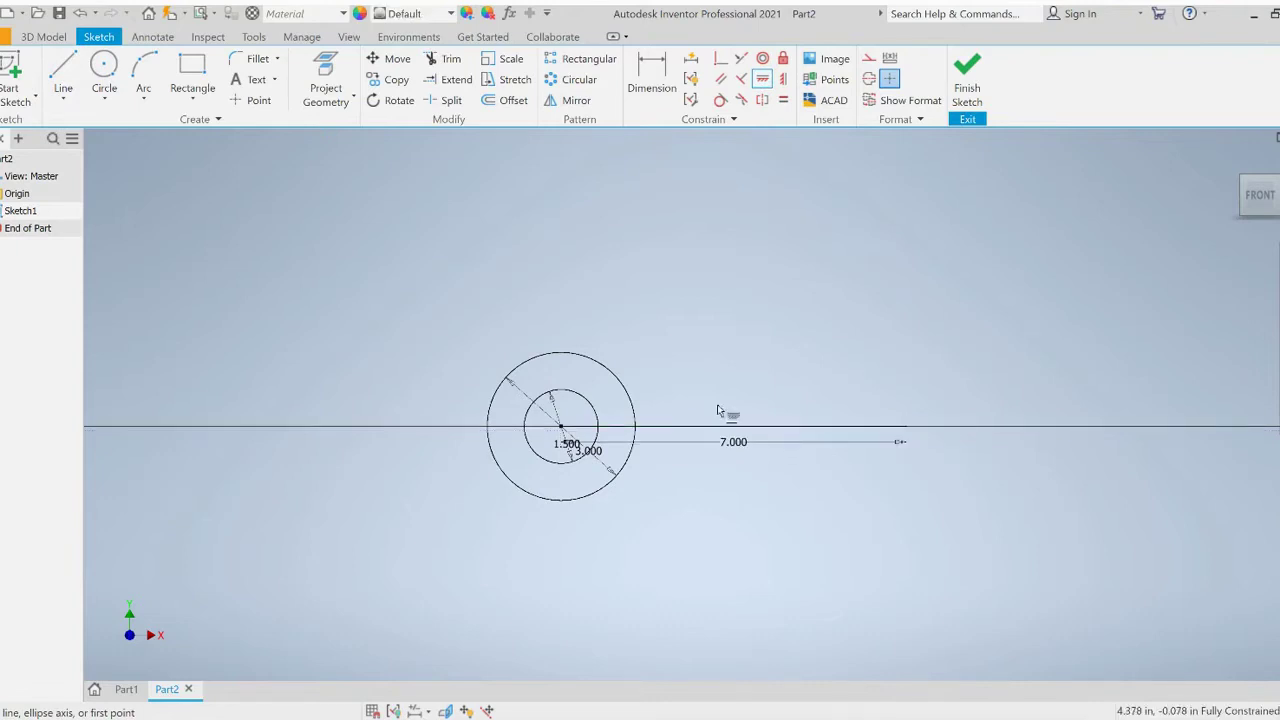
Draw 1.5 in and 3 in diameter circles centred on the line's far end
click(97, 70)
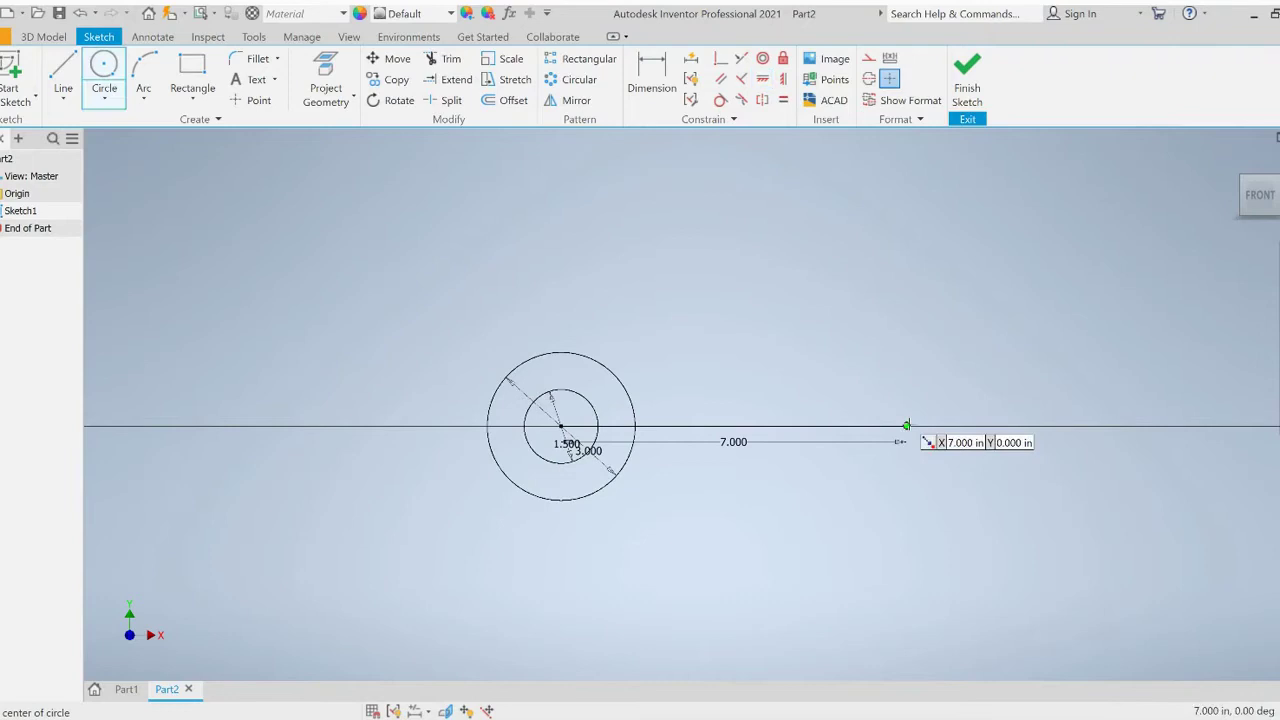
click(906, 426)
text(1)
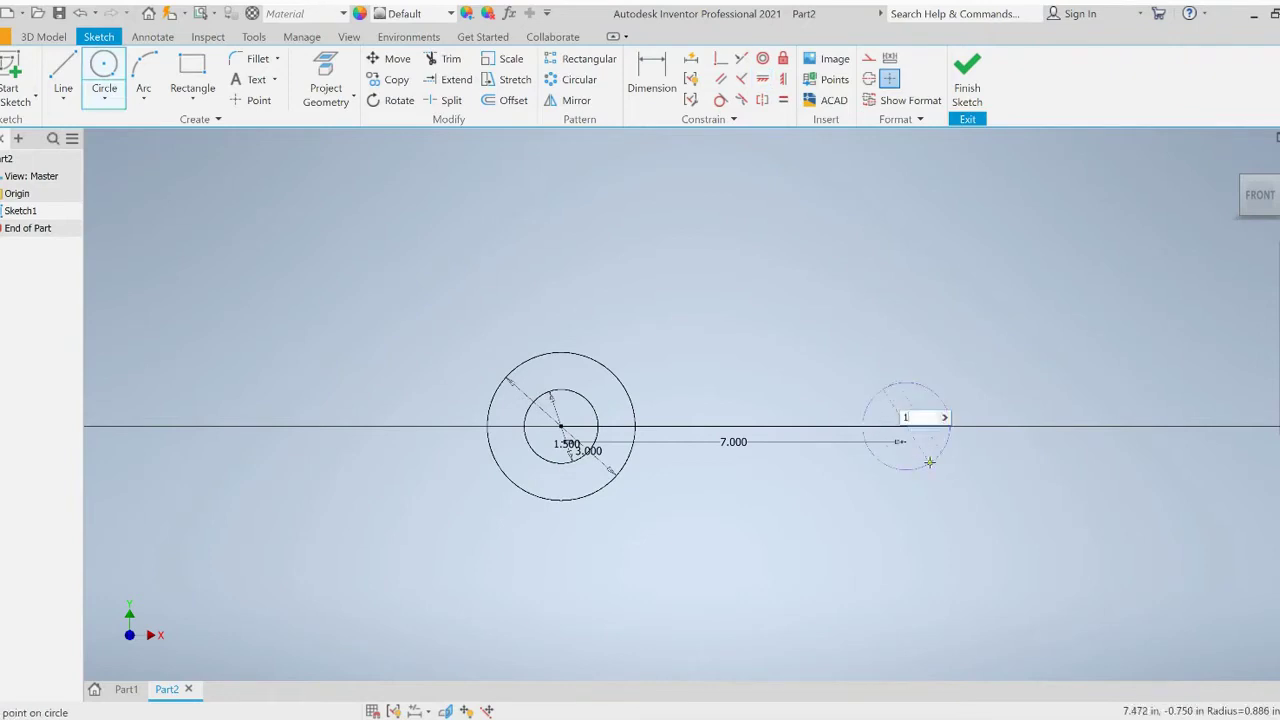
text(.5)
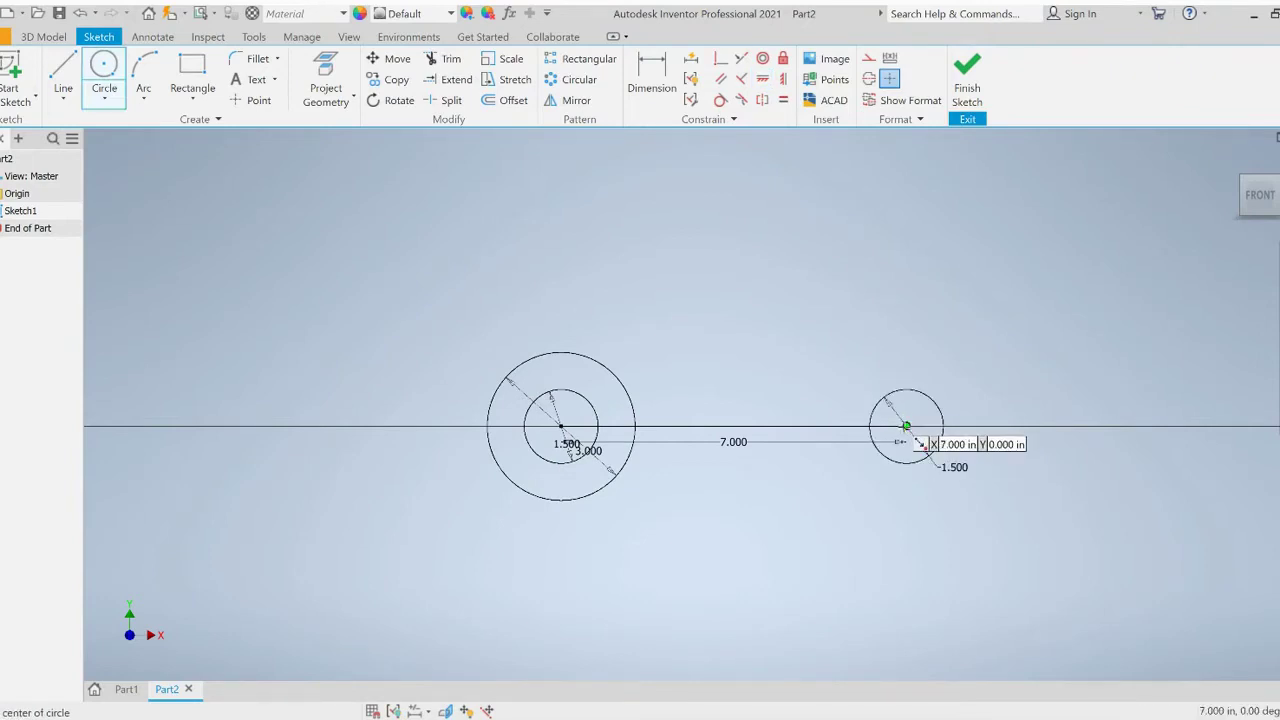
key(Return)
click(906, 427)
text(3)
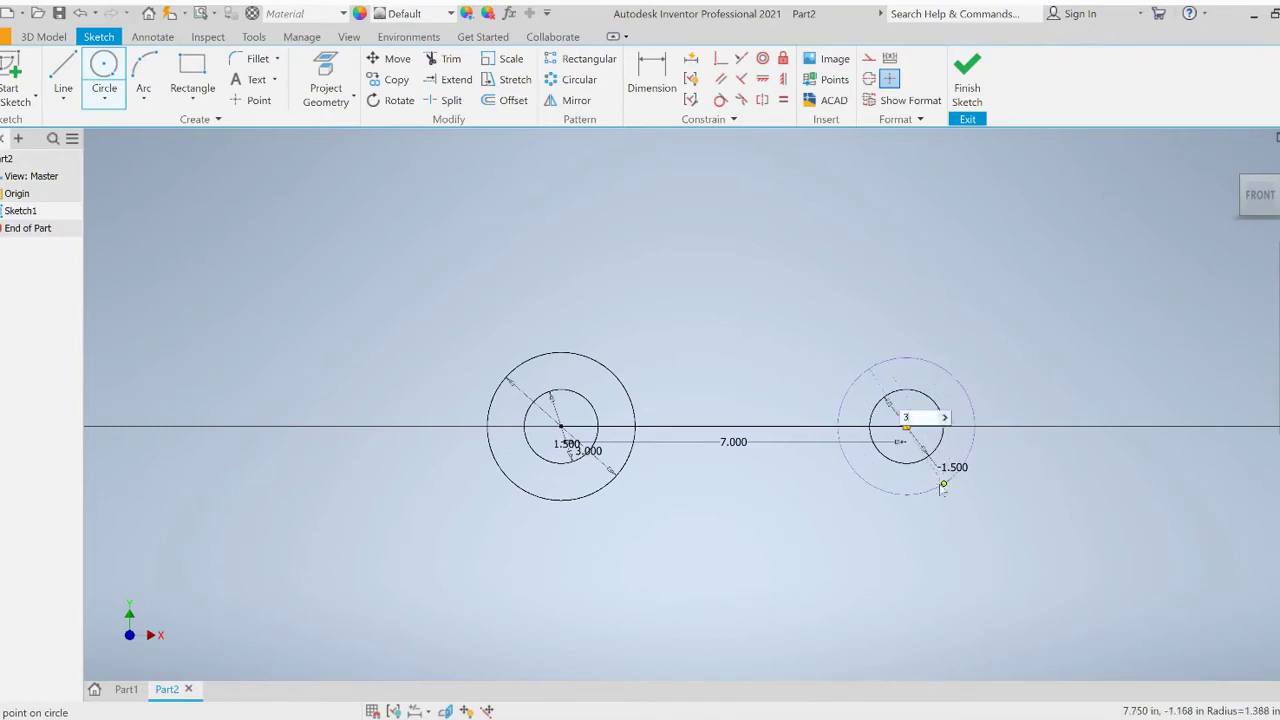
key(Return)
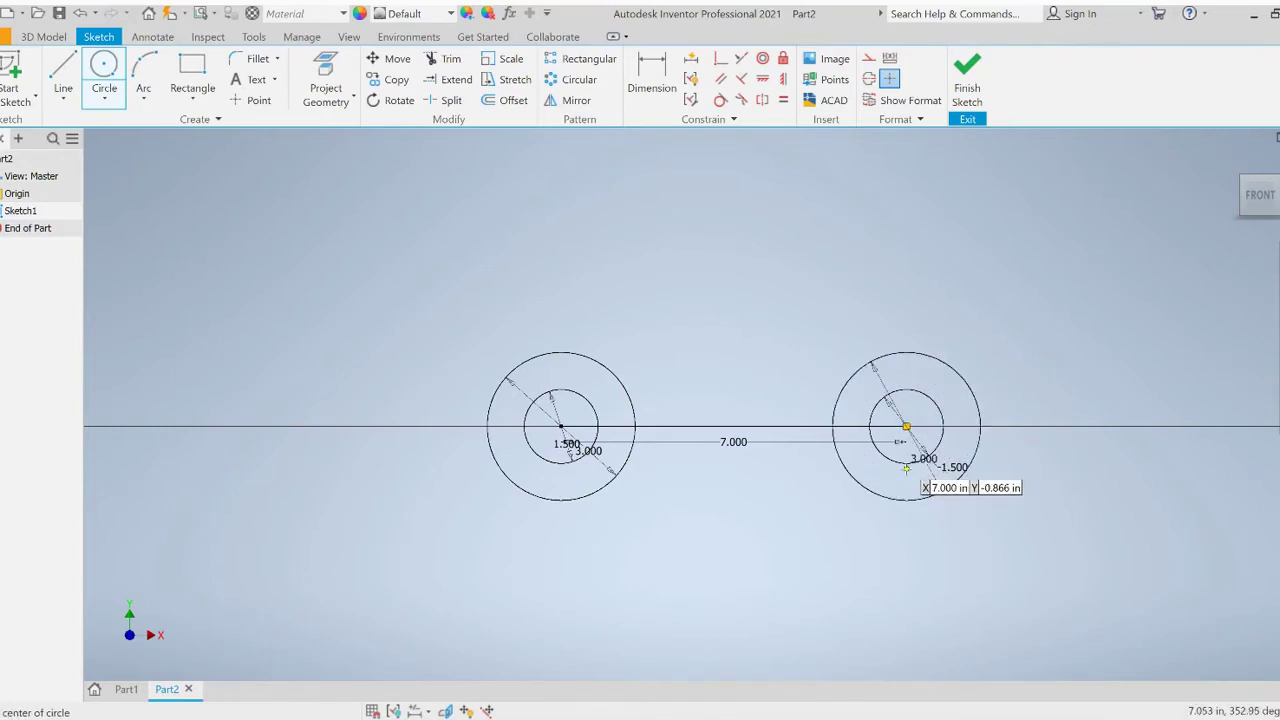
Draw top and bottom lines joining the quadrants of the two 3 in circles
click(66, 72)
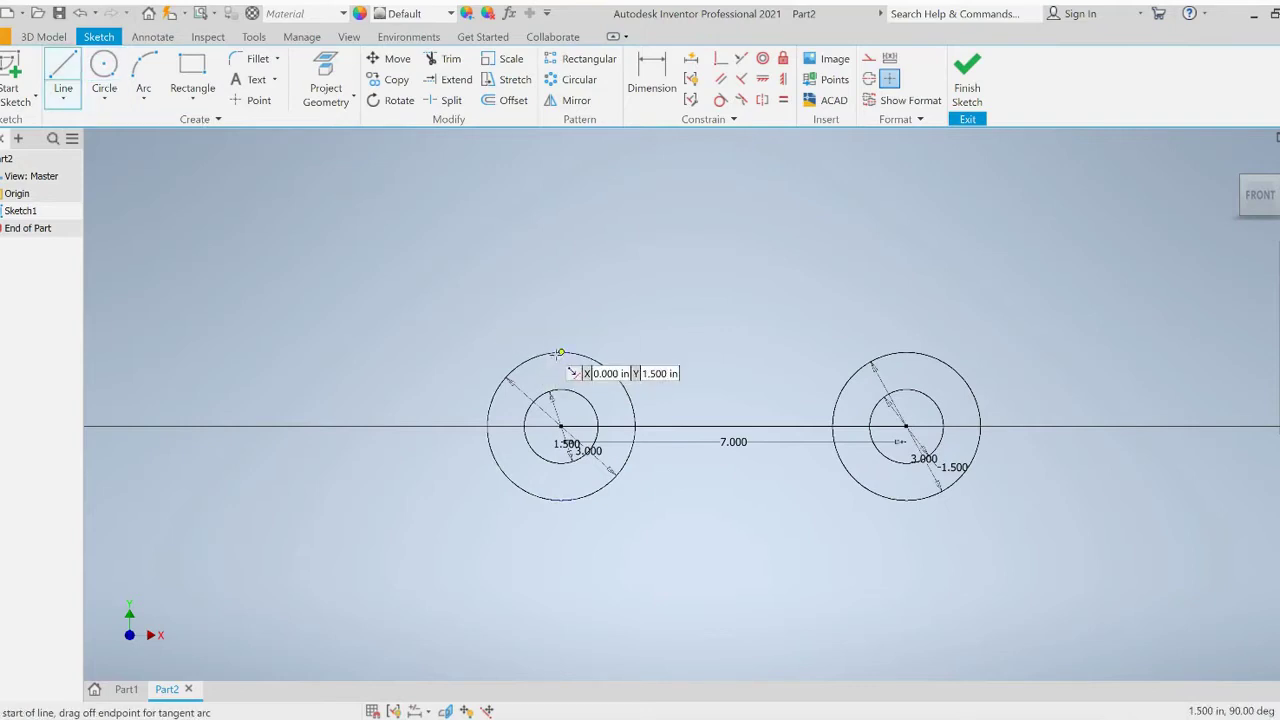
click(561, 352)
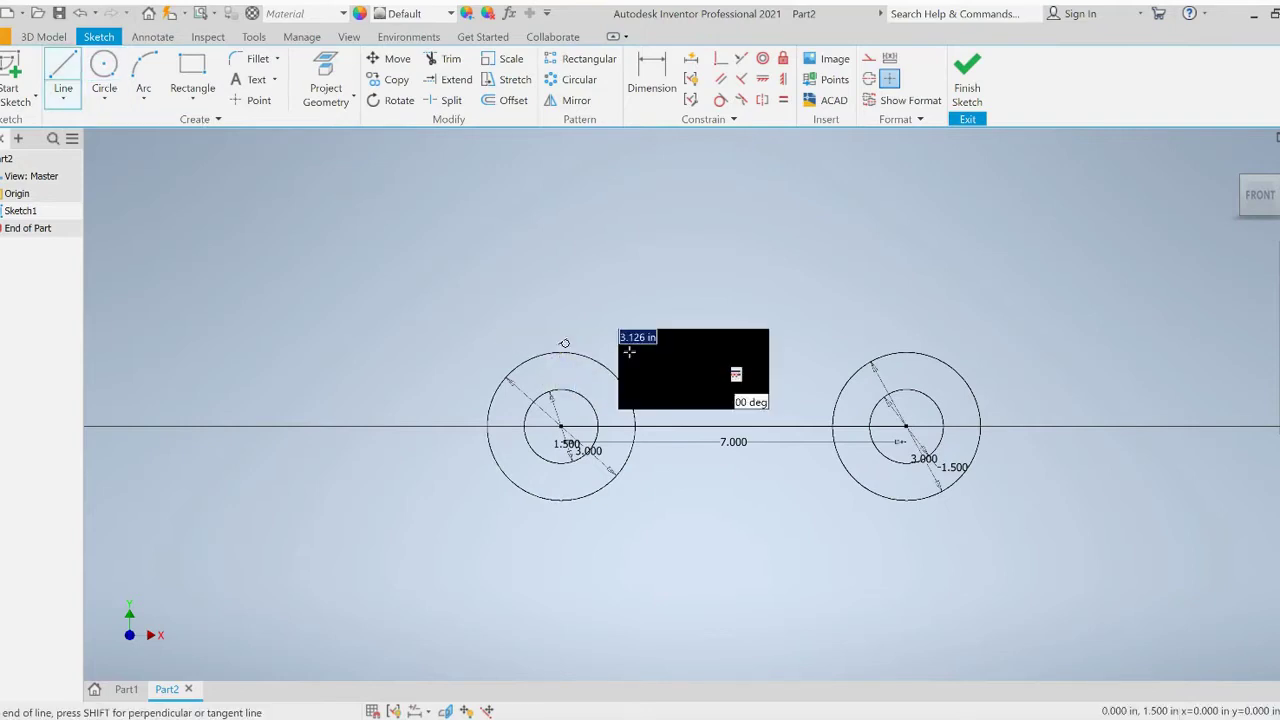
double_click(906, 352)
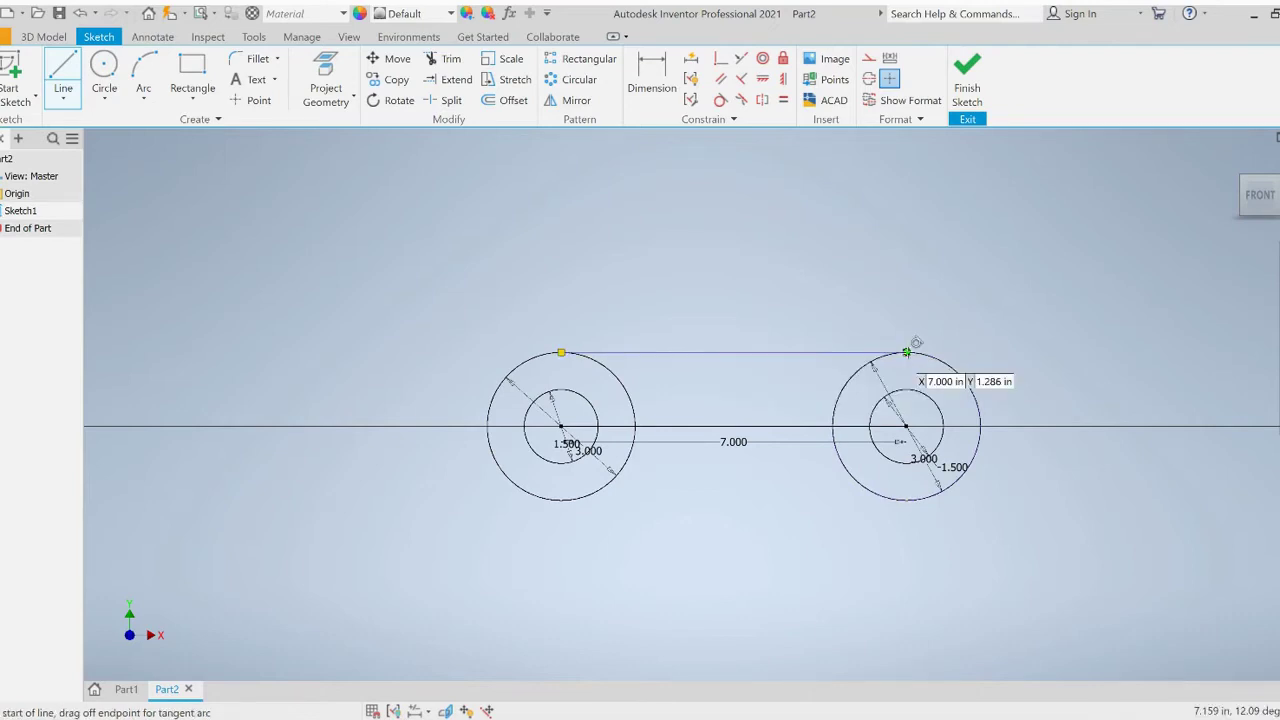
click(906, 499)
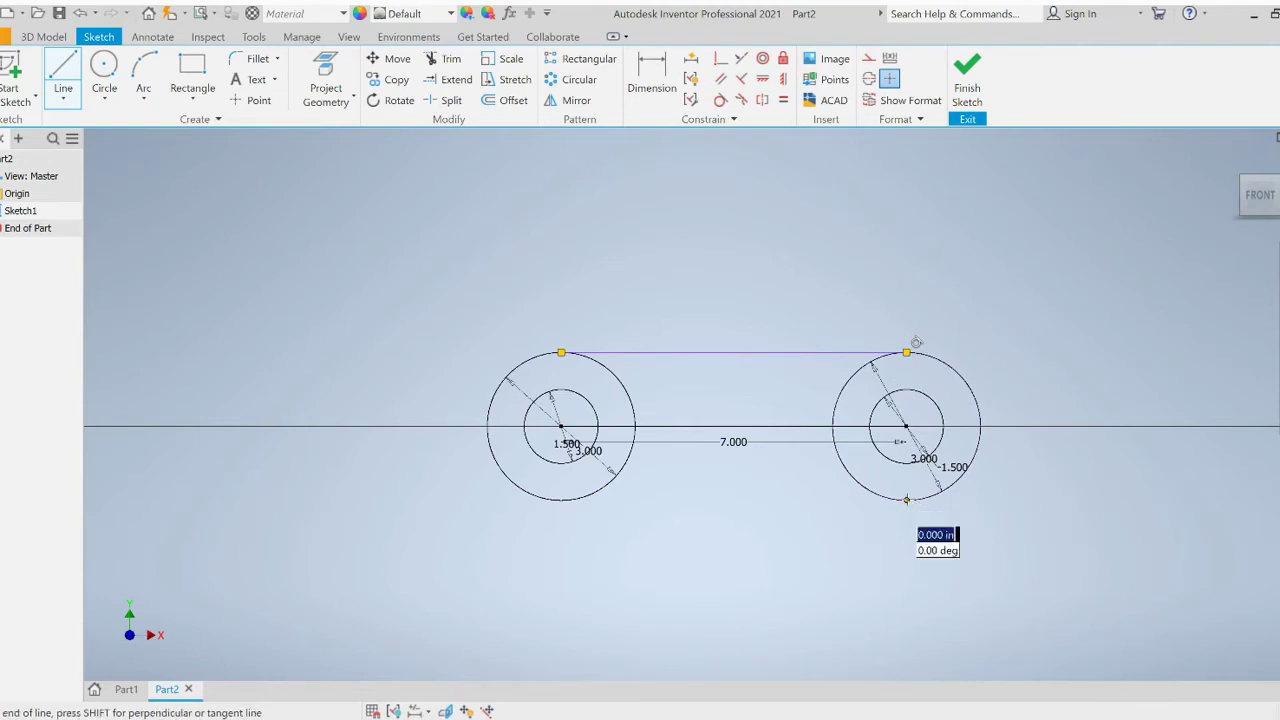
double_click(561, 500)
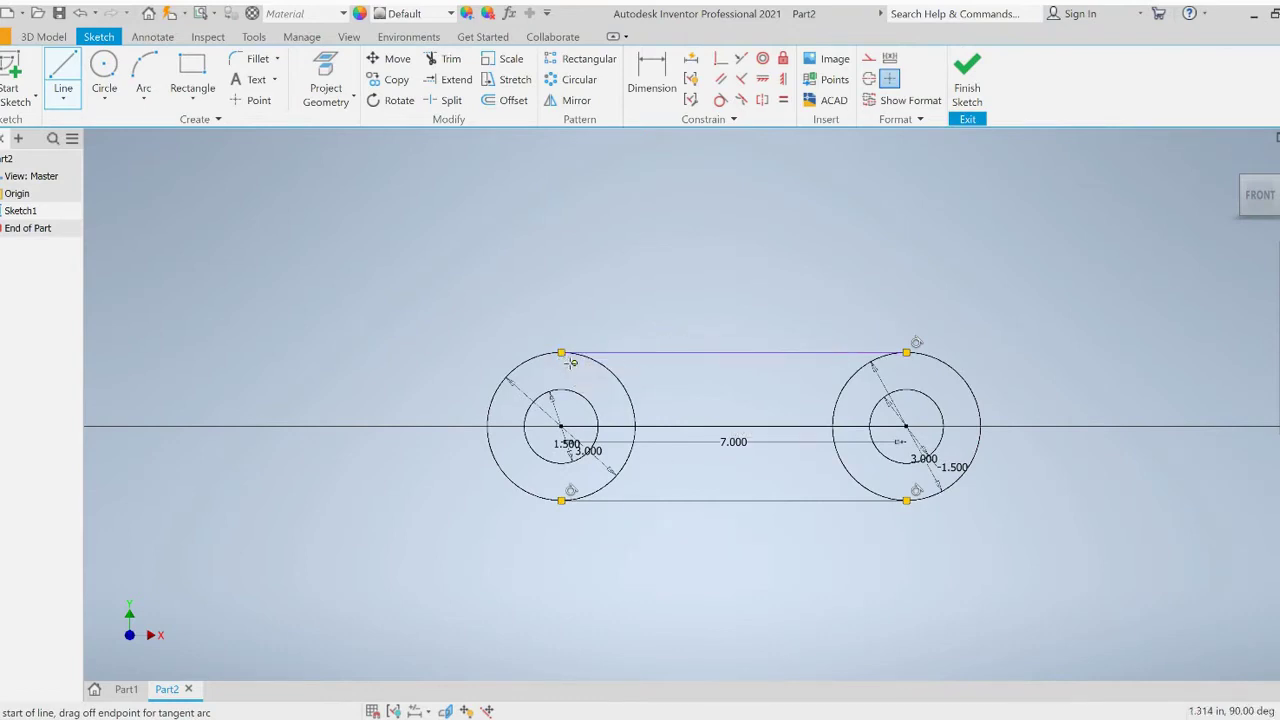
key(Escape)
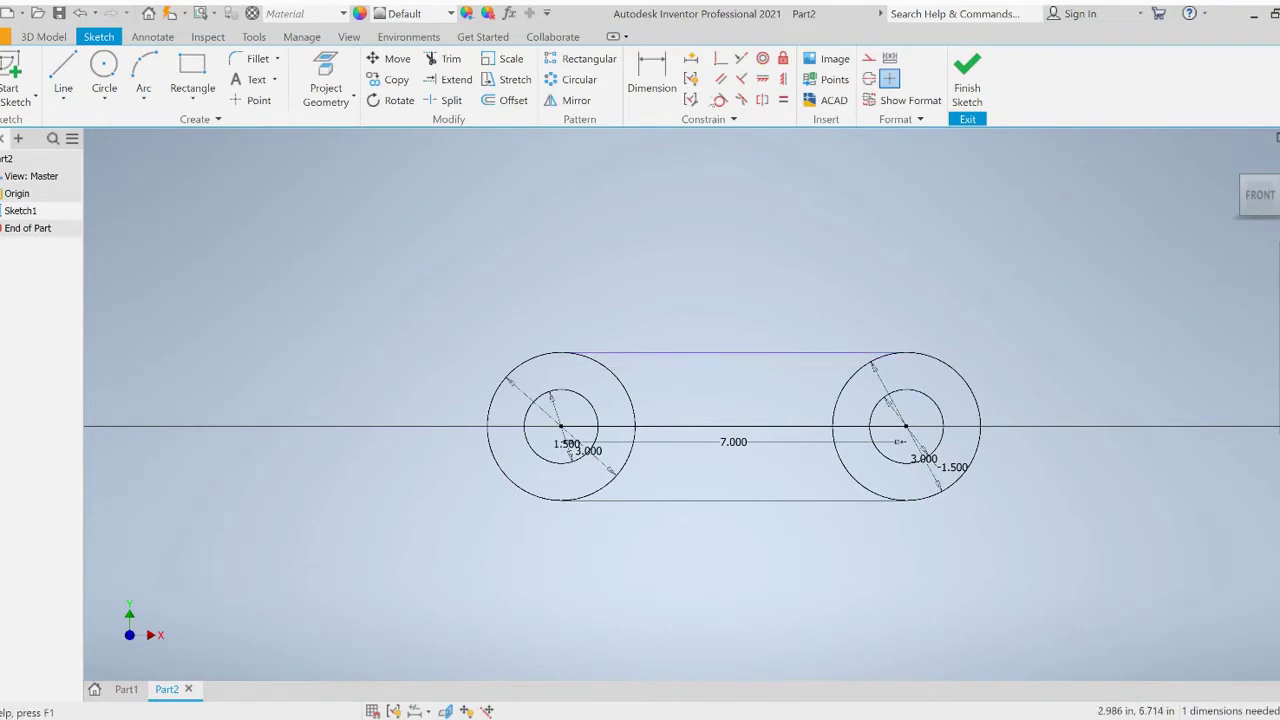
Show the sketch constraints and make the top line tangent to the left circle
click(394, 711)
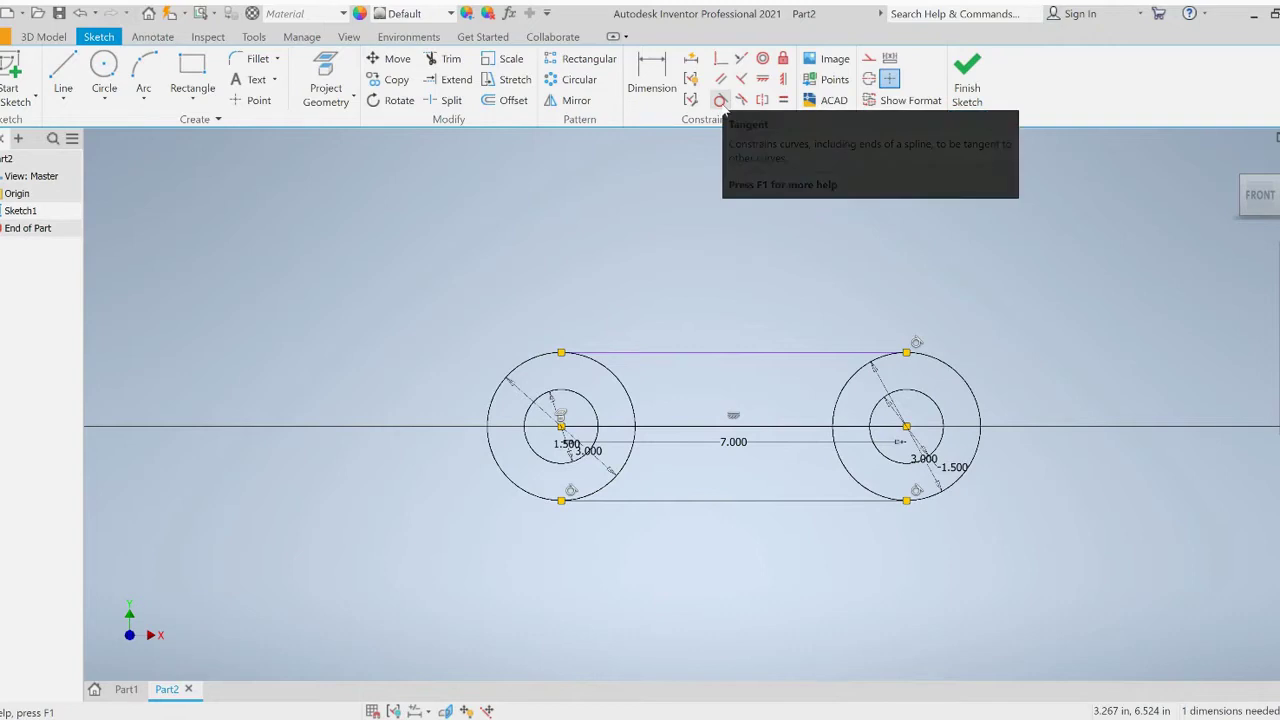
click(721, 101)
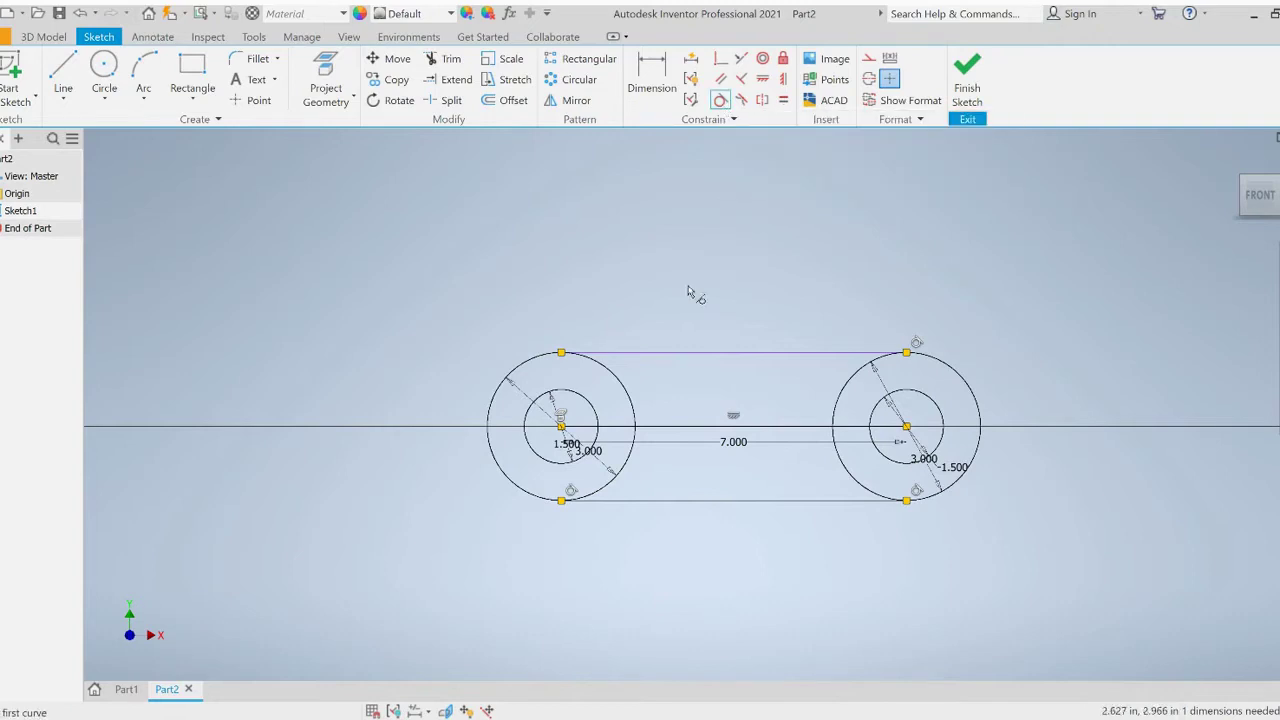
click(619, 360)
click(603, 366)
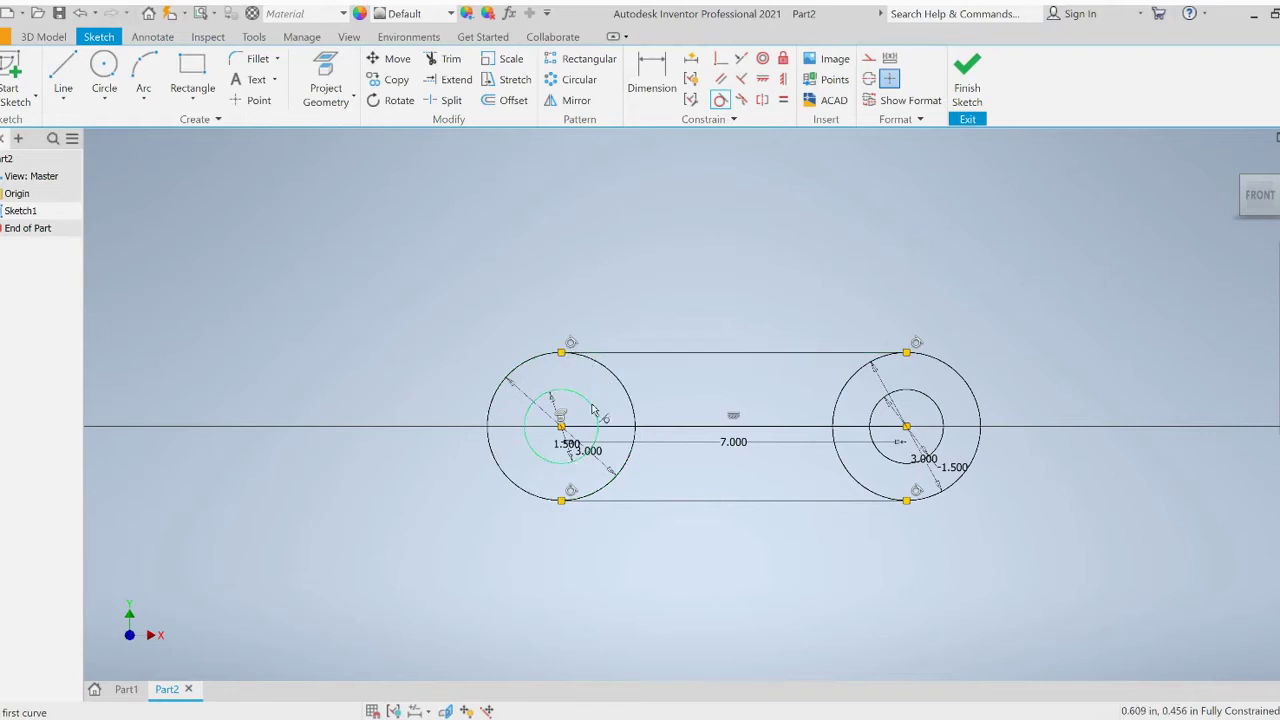
Finish the sketch and extrude both rings and middle regions 1 in into a solid plate
click(977, 90)
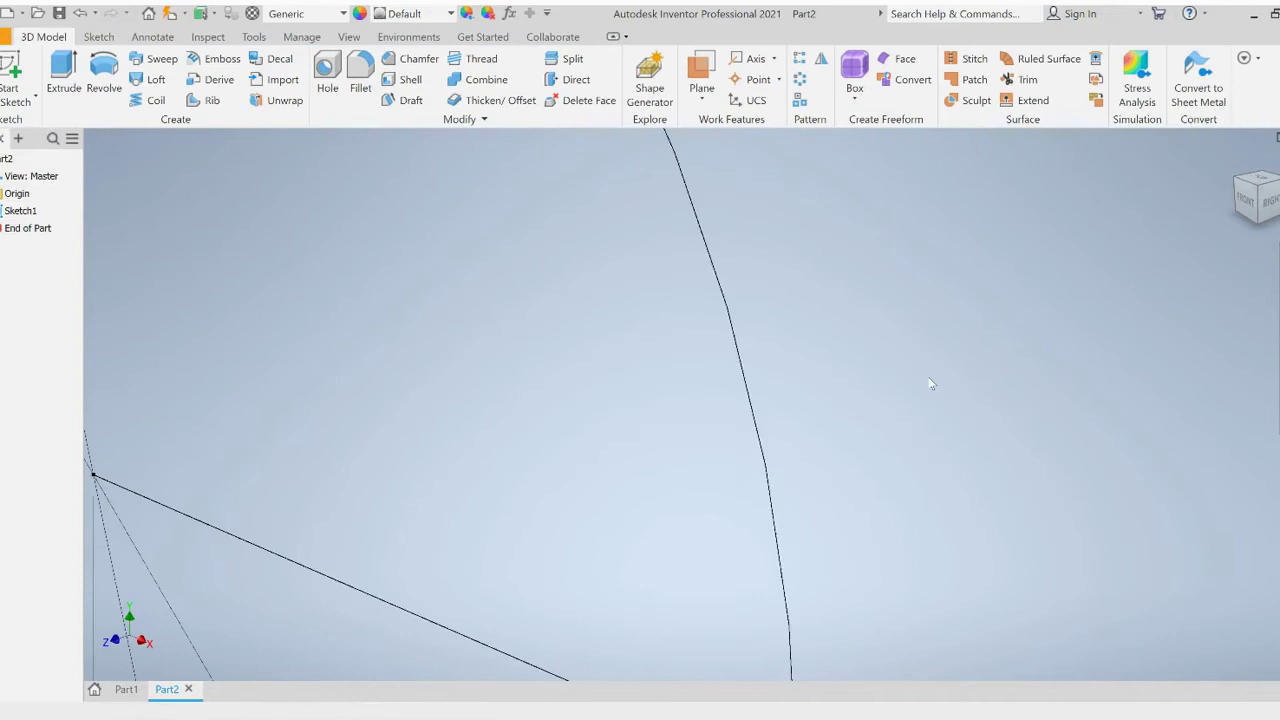
scroll(928, 388, down, 8)
middle_drag(968, 393, 694, 351)
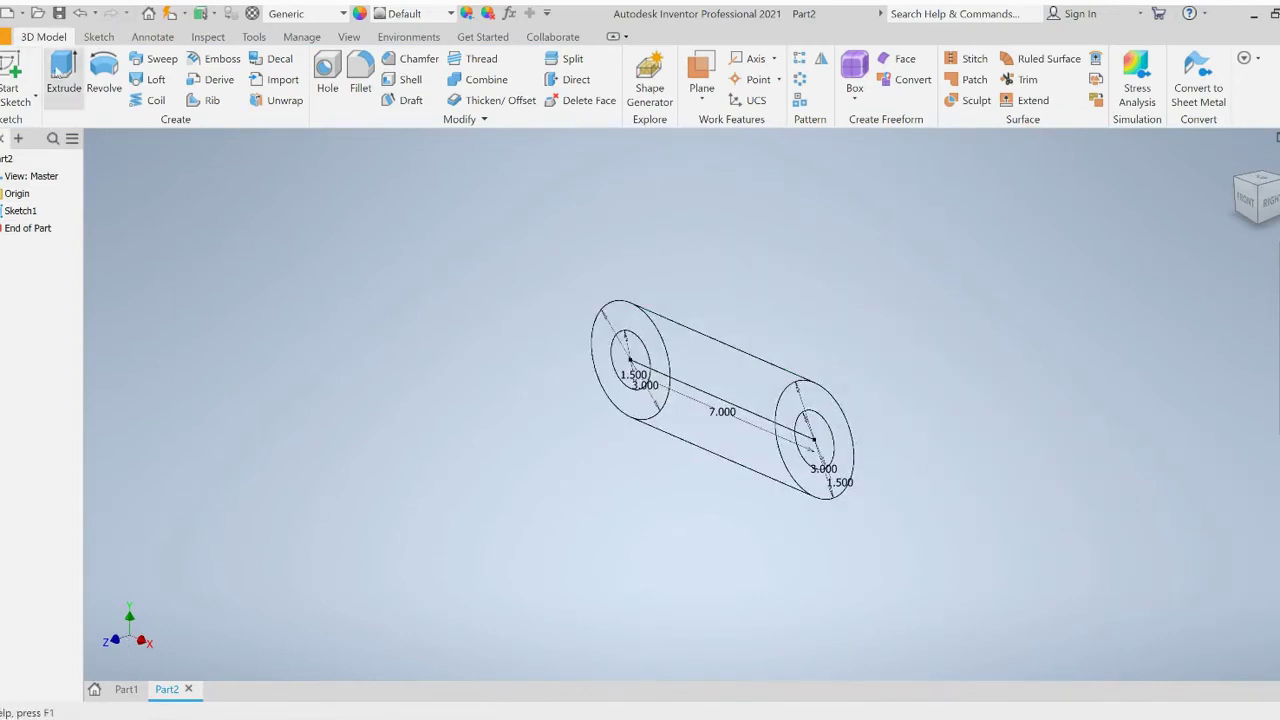
click(60, 72)
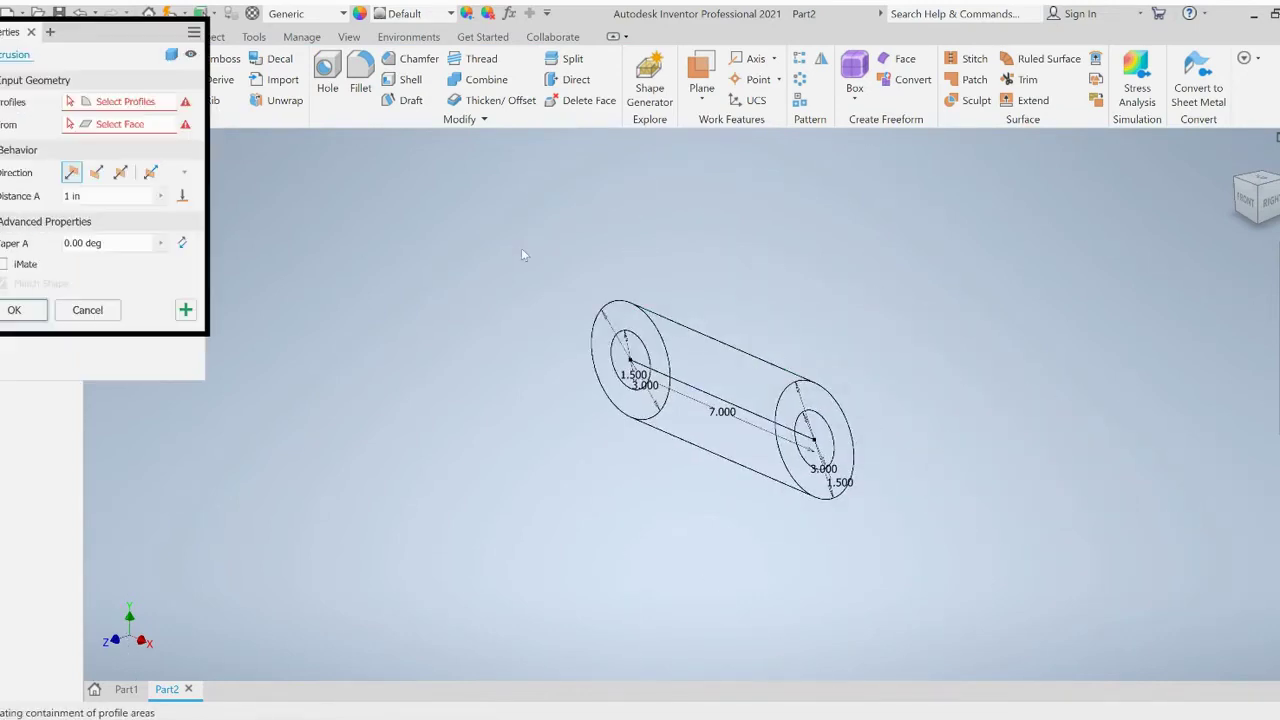
click(707, 363)
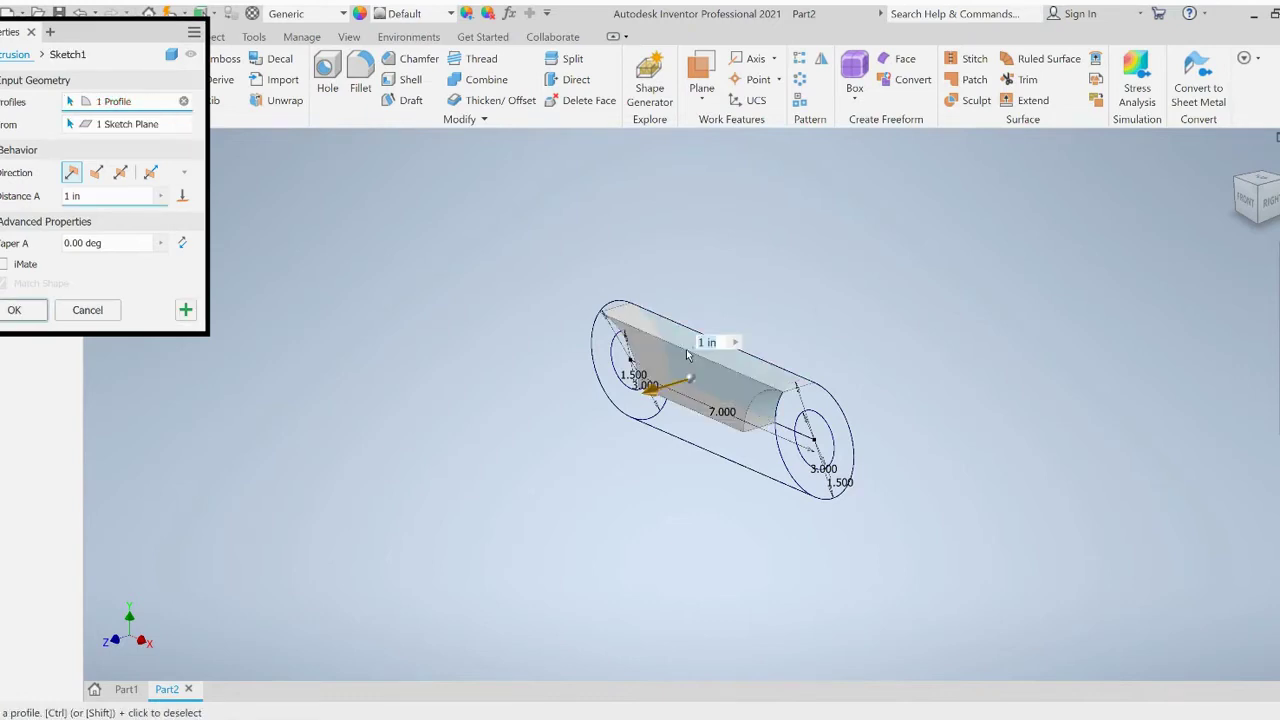
click(605, 335)
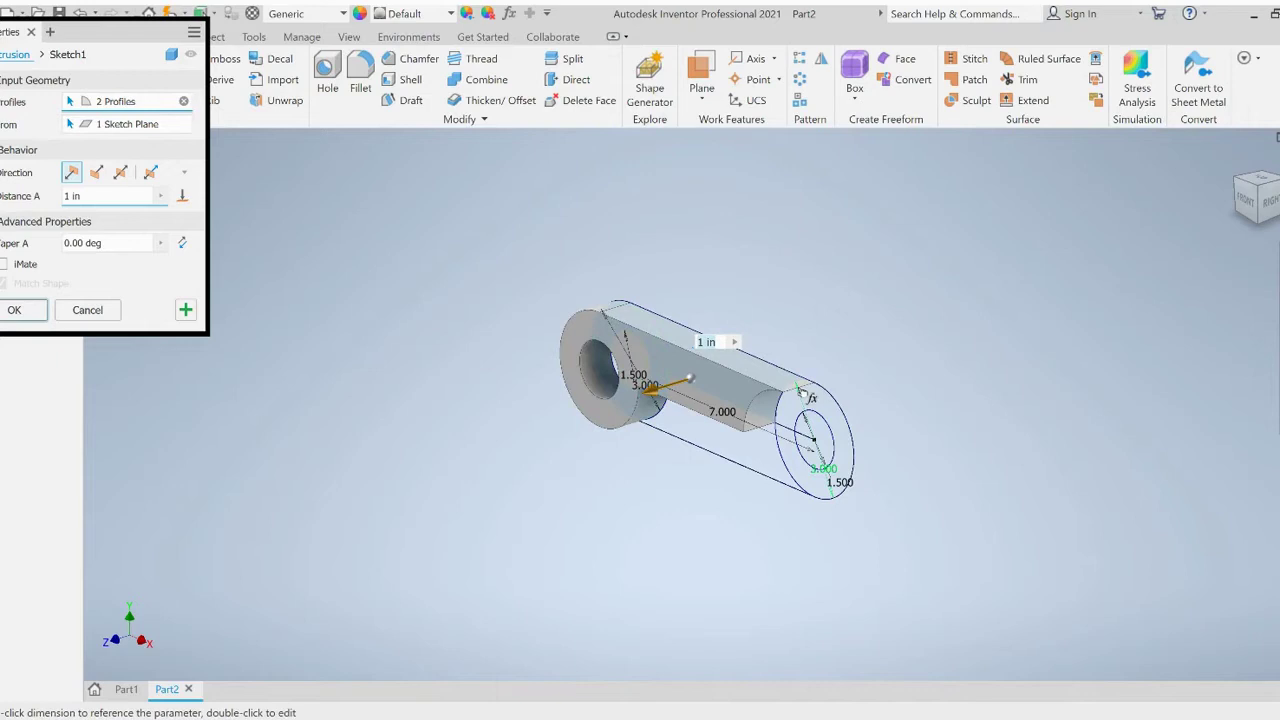
click(818, 403)
click(706, 436)
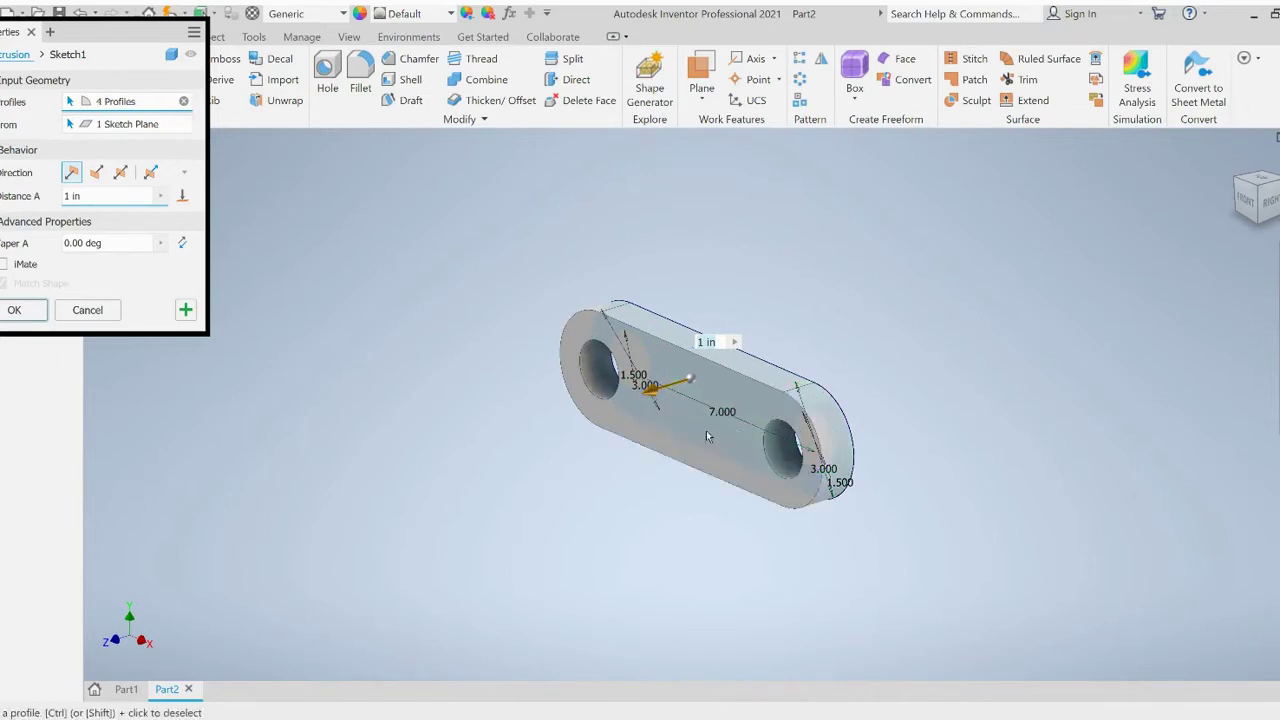
click(38, 311)
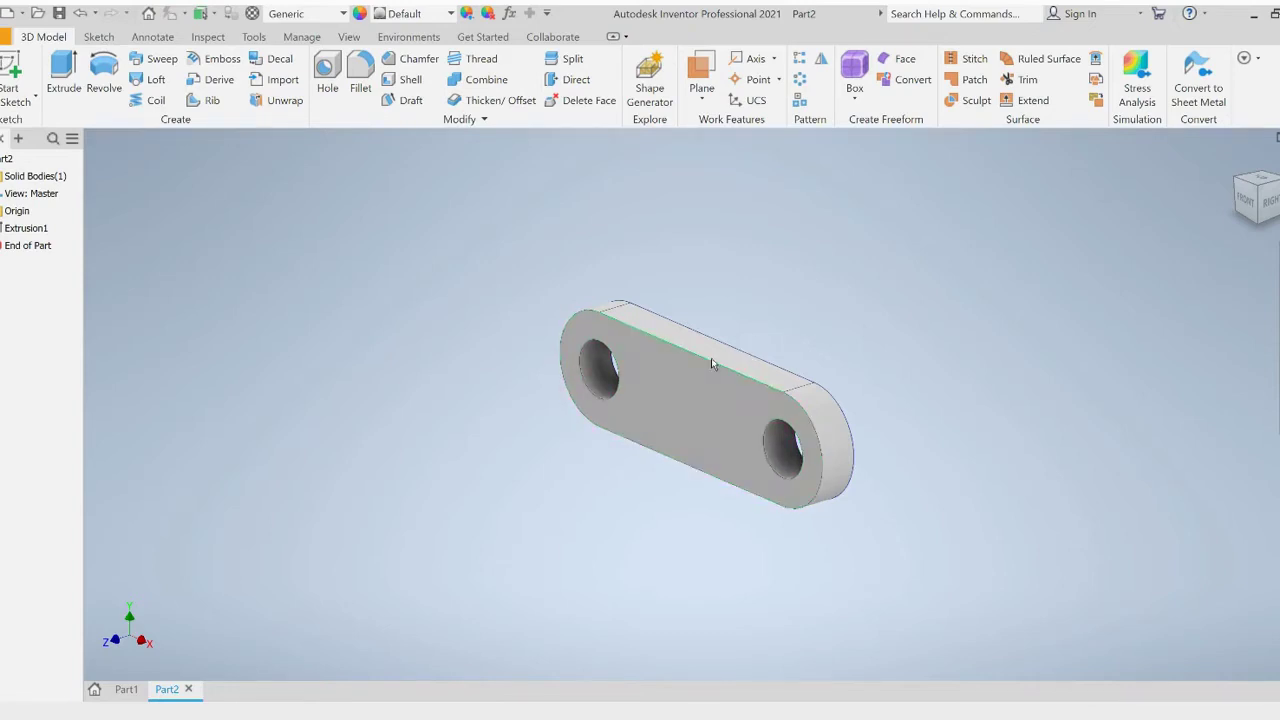
Create Work Plane1 offset 3.5 in from the YZ plane and start Sketch2 on it
click(698, 96)
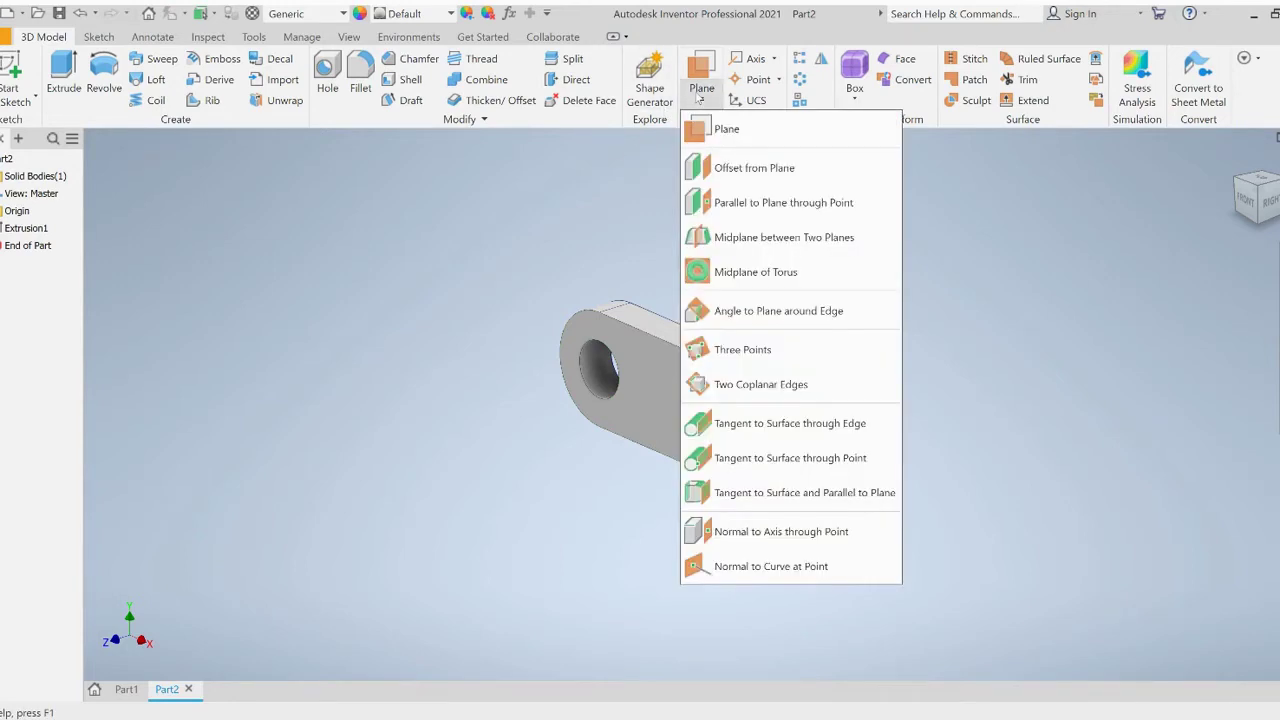
click(732, 170)
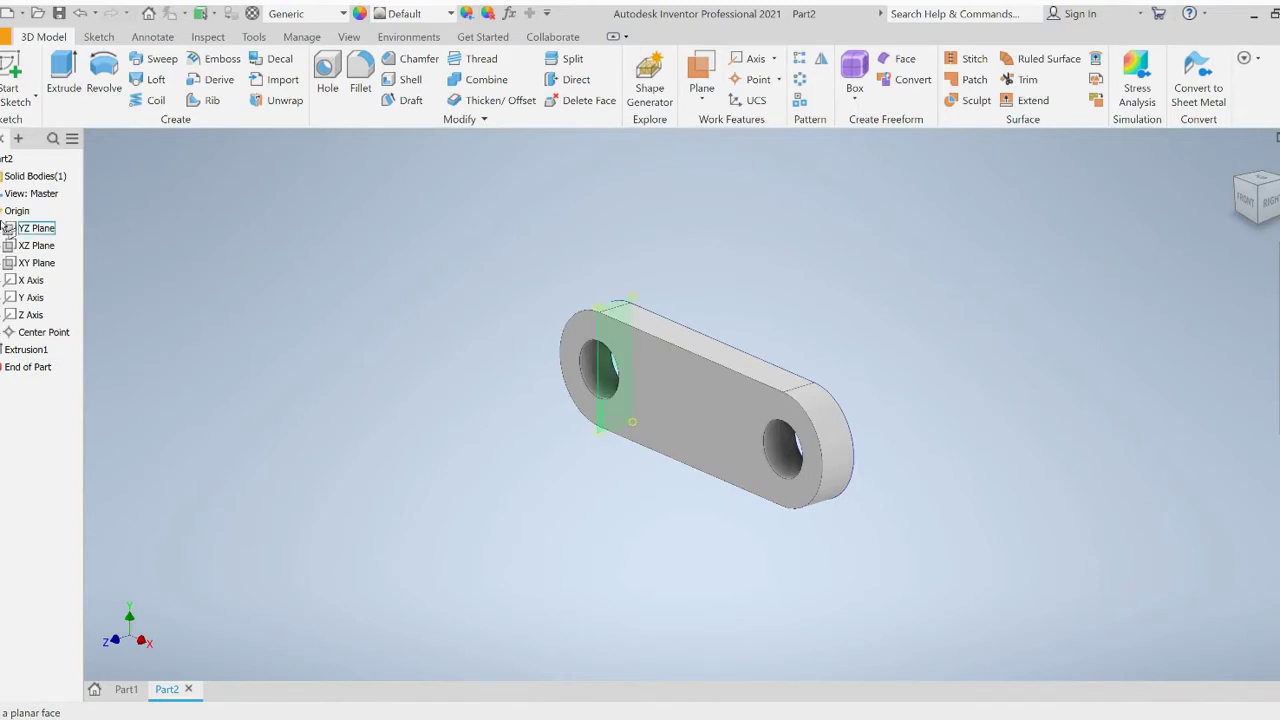
click(31, 236)
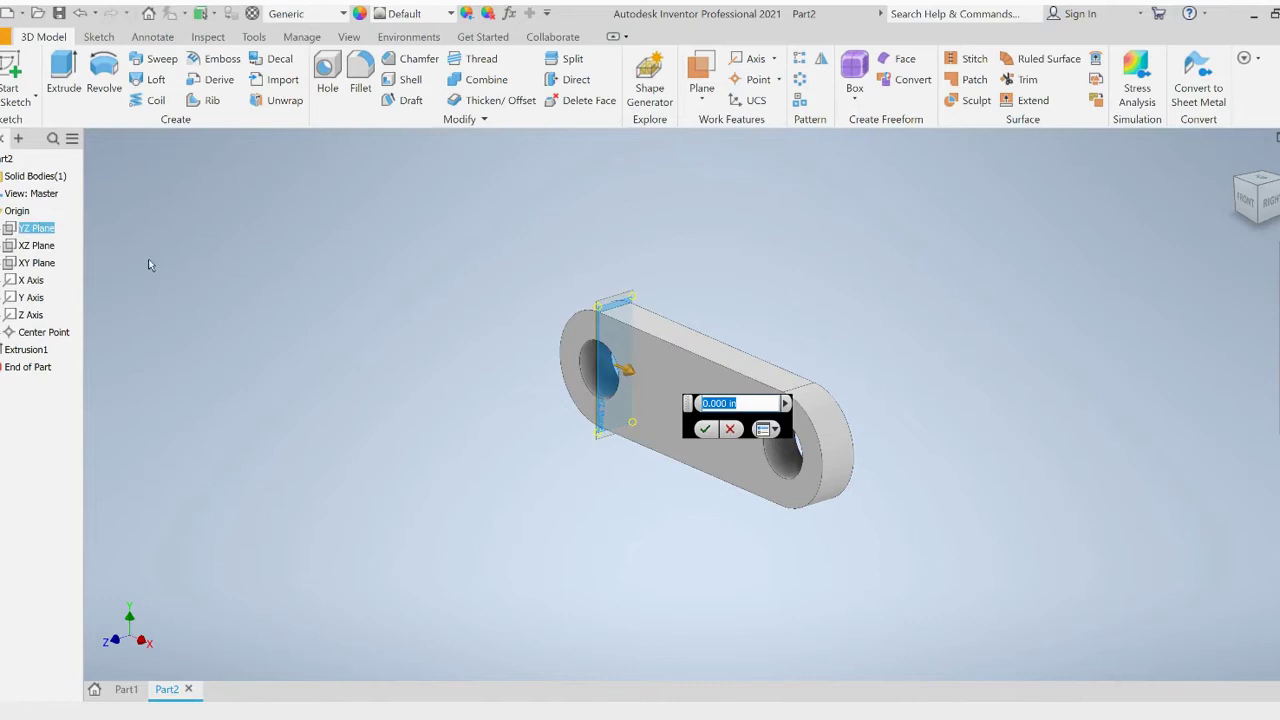
text(3.5)
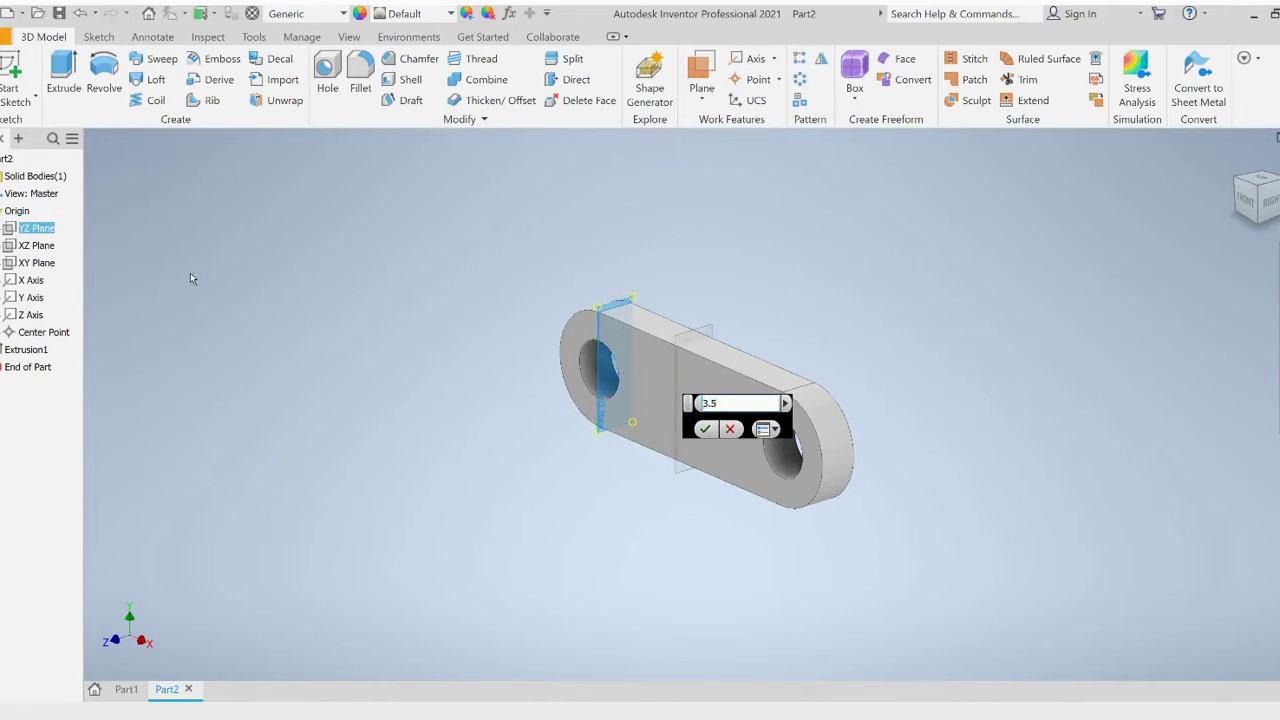
key(Return)
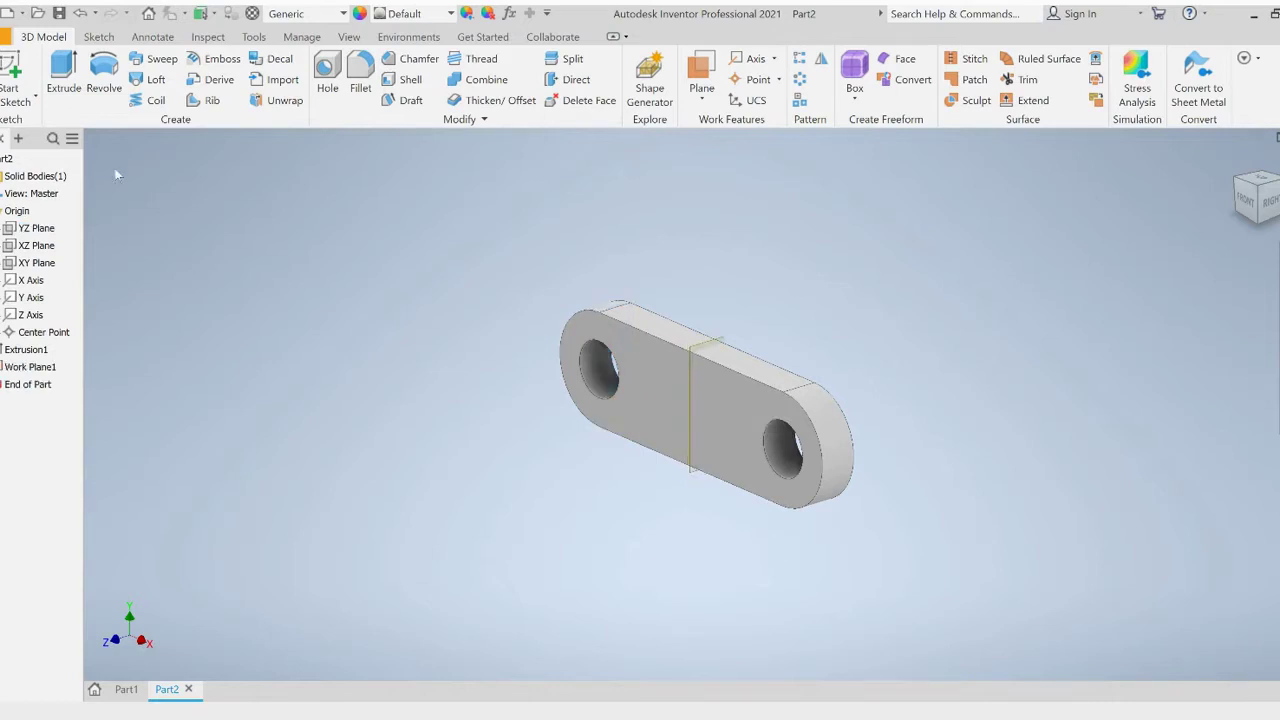
click(726, 343)
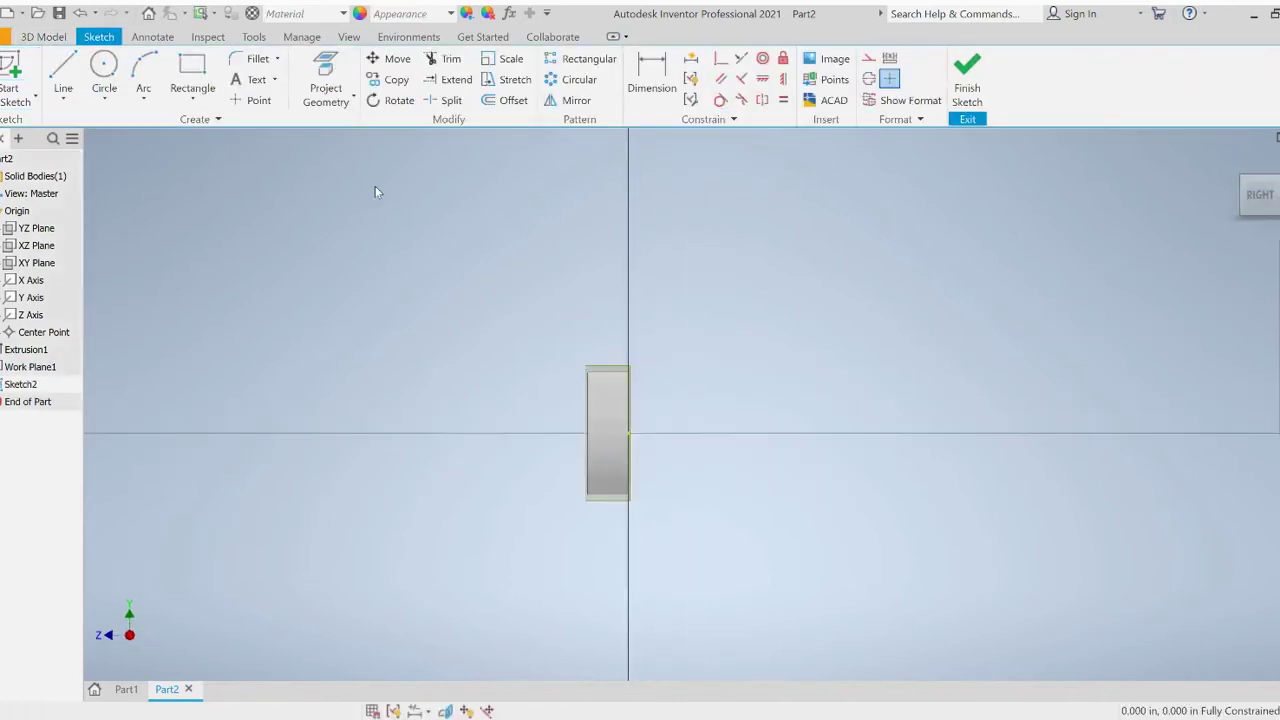
Draw a 1 in line down from the plate's top-right corner, then a horizontal leg
click(75, 72)
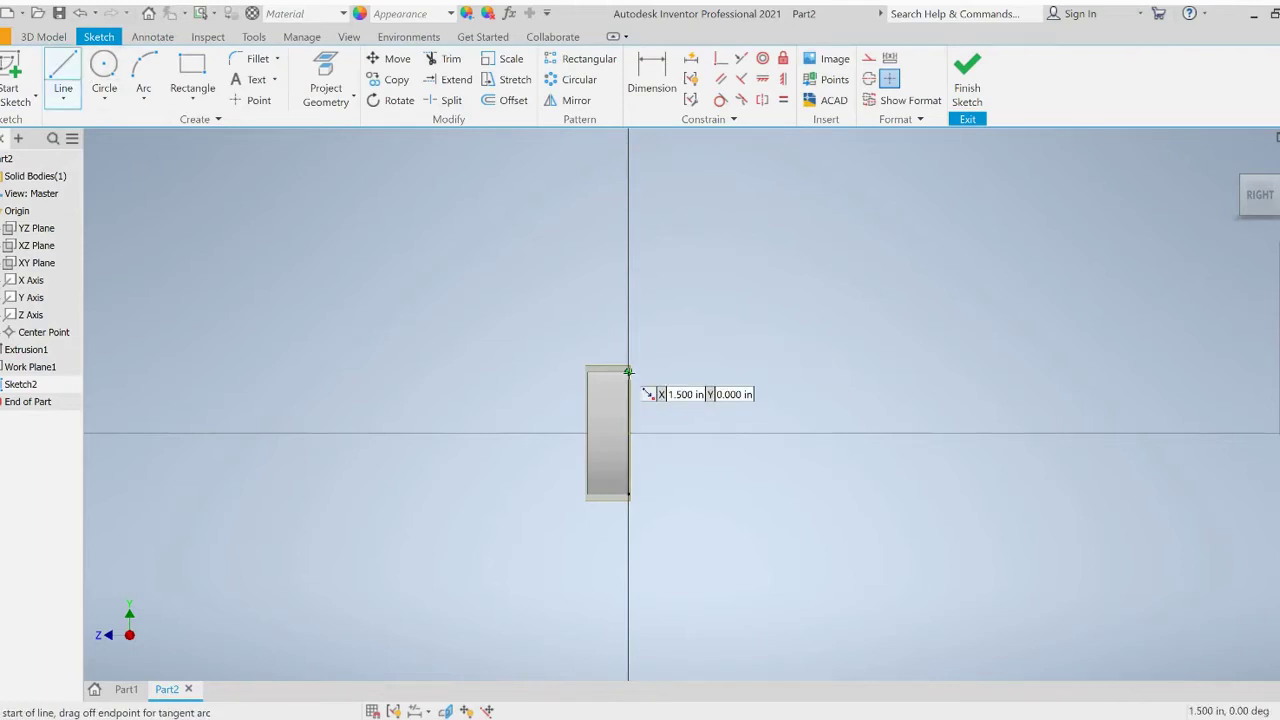
click(628, 372)
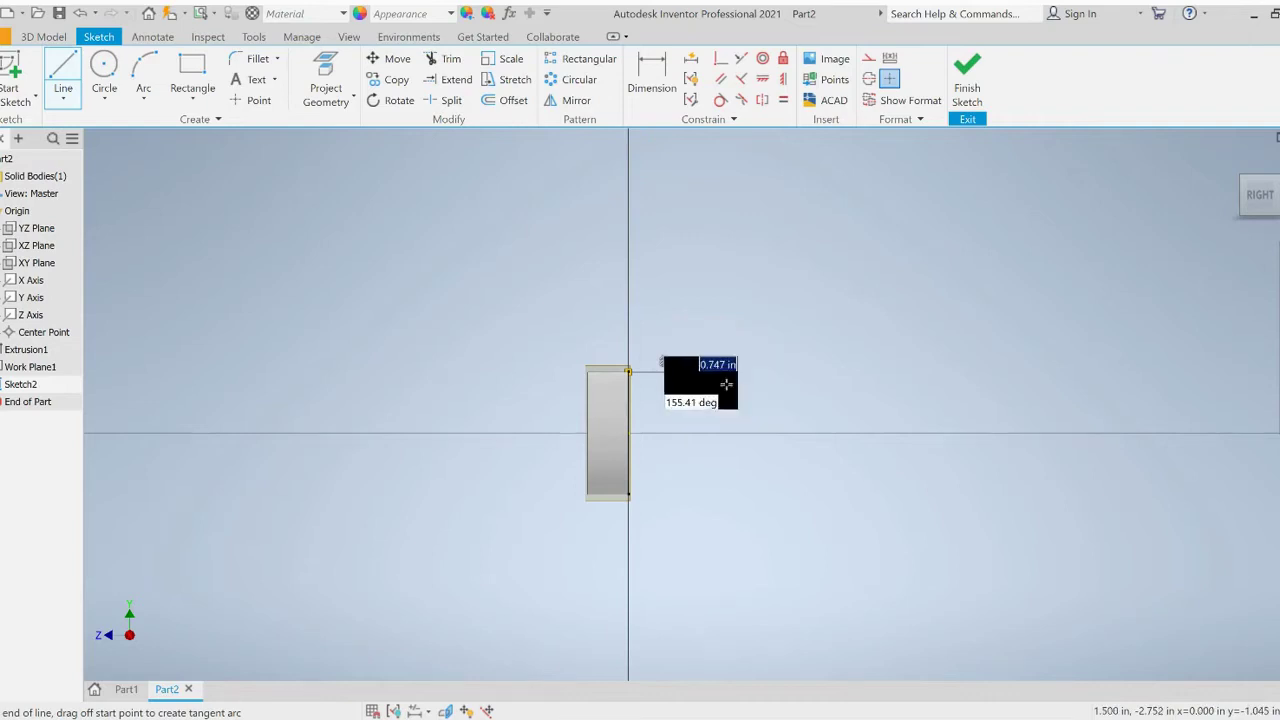
key(Escape)
key(l)
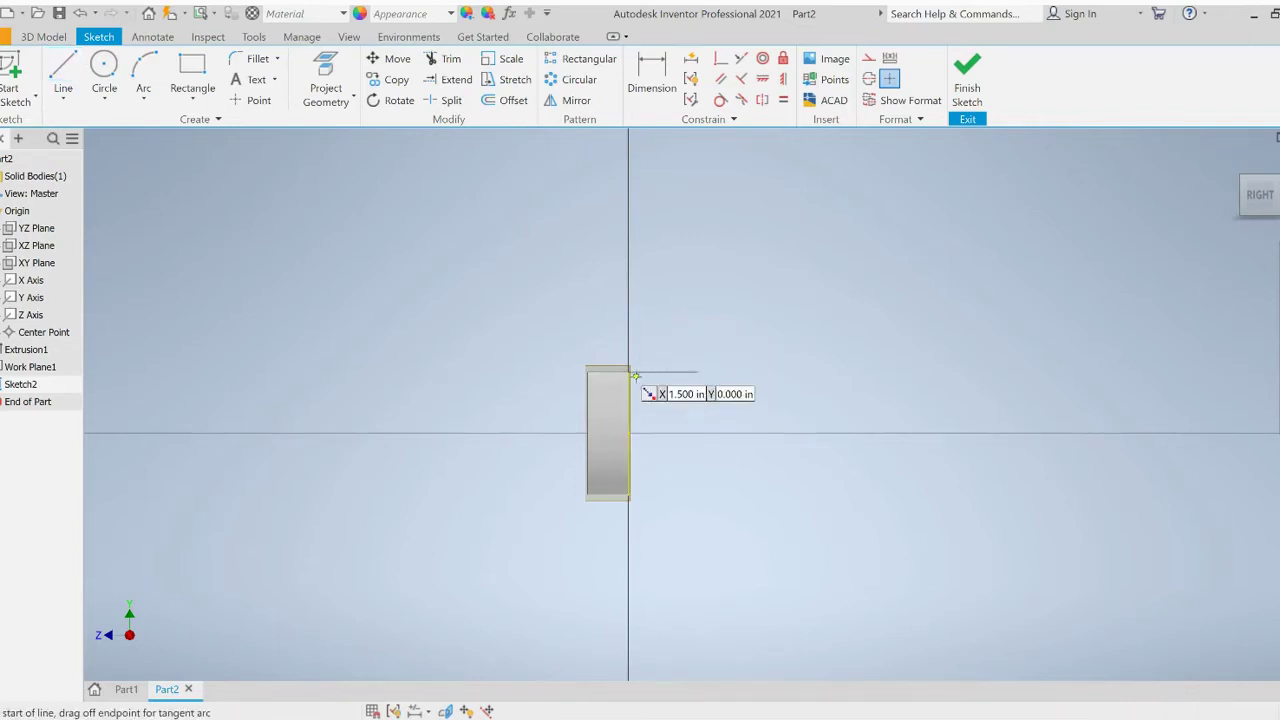
click(628, 372)
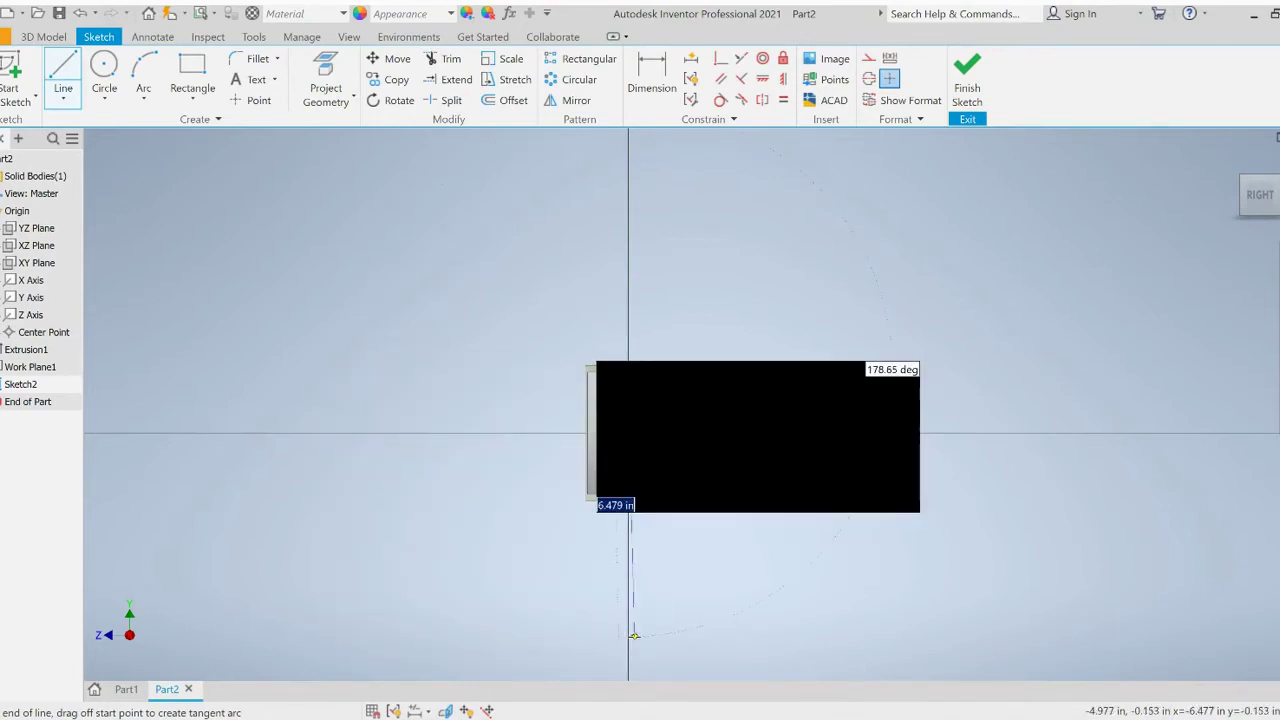
text(1)
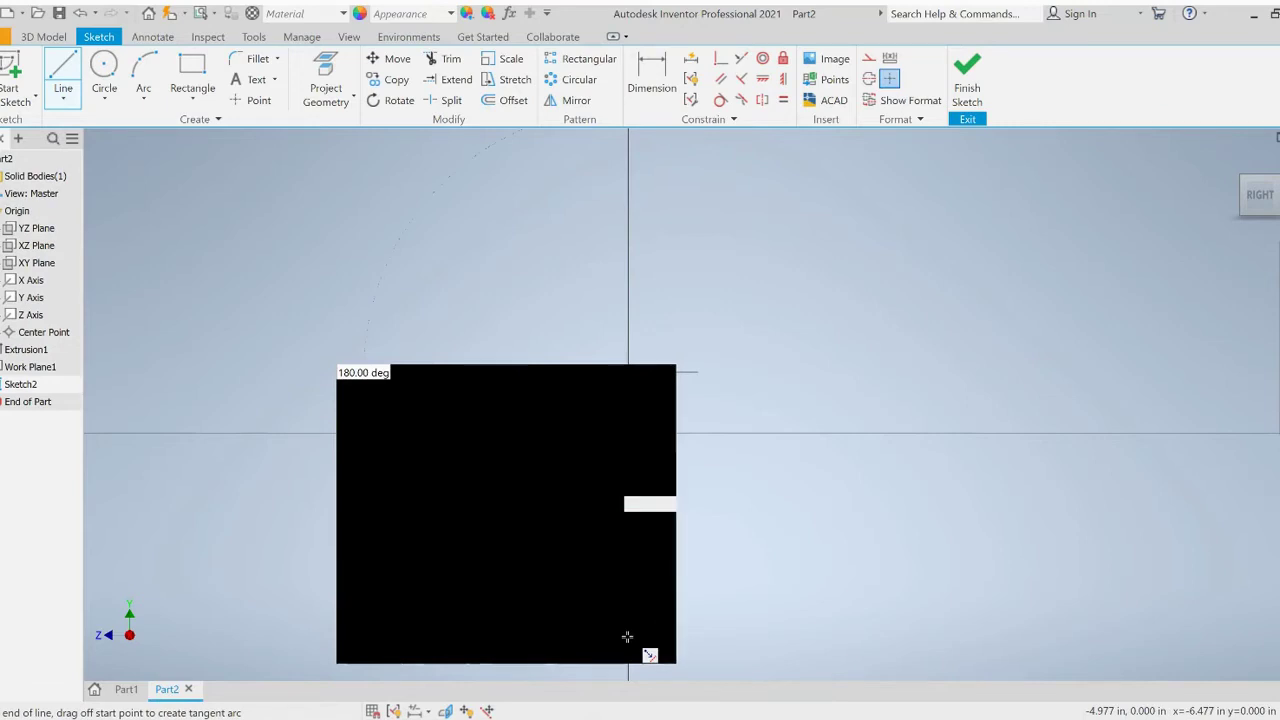
key(Return)
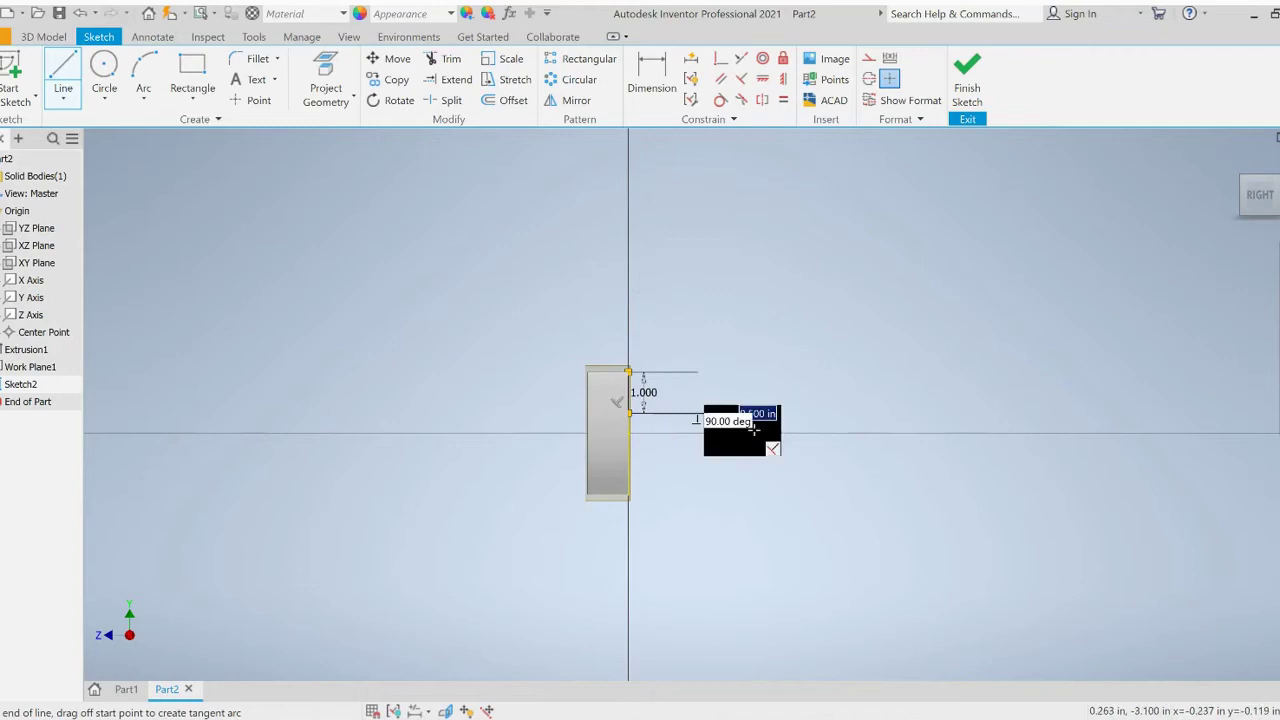
click(750, 424)
key(Escape)
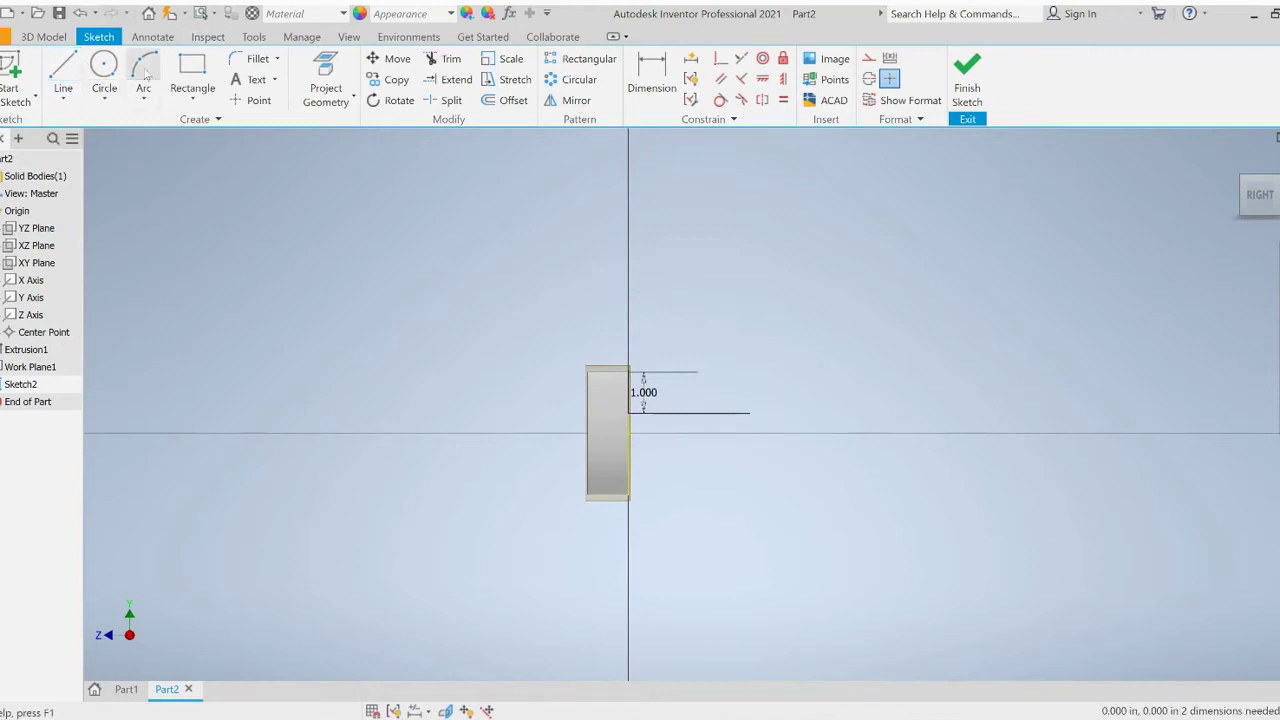
Draw inner and outer three-point arcs curving upward from the two horizontal line ends
click(145, 74)
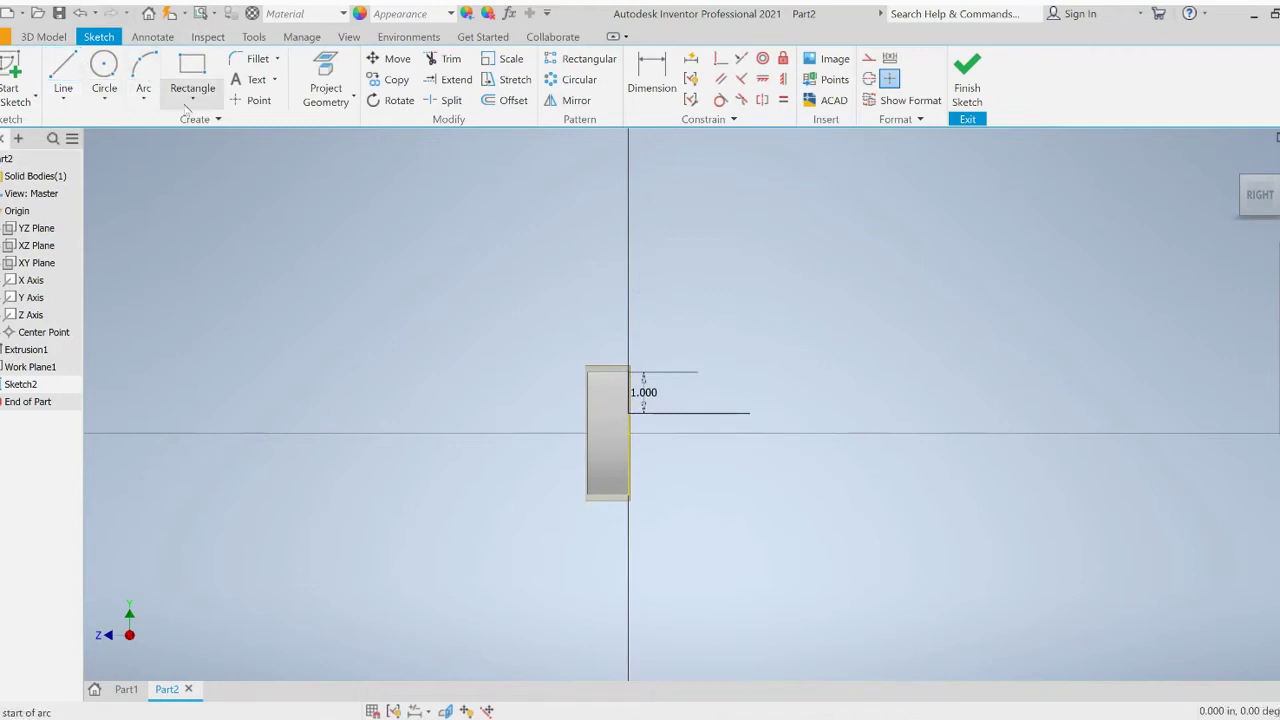
click(697, 372)
click(742, 325)
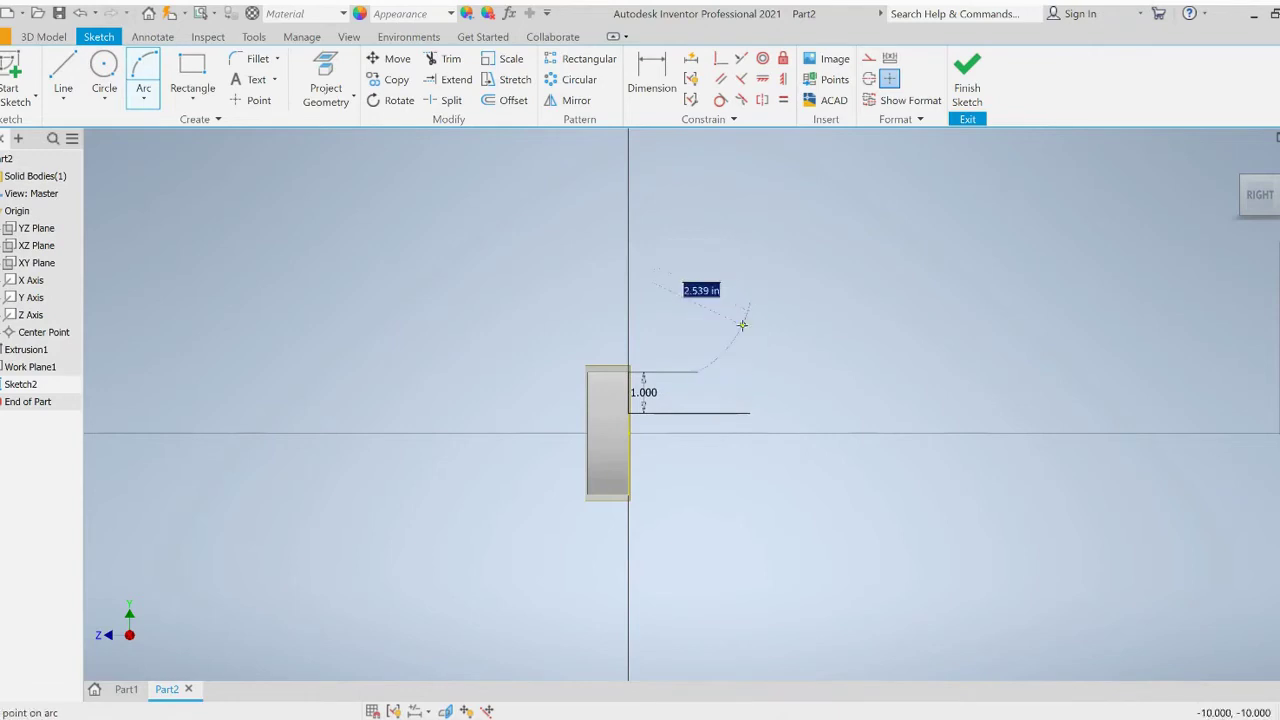
click(744, 338)
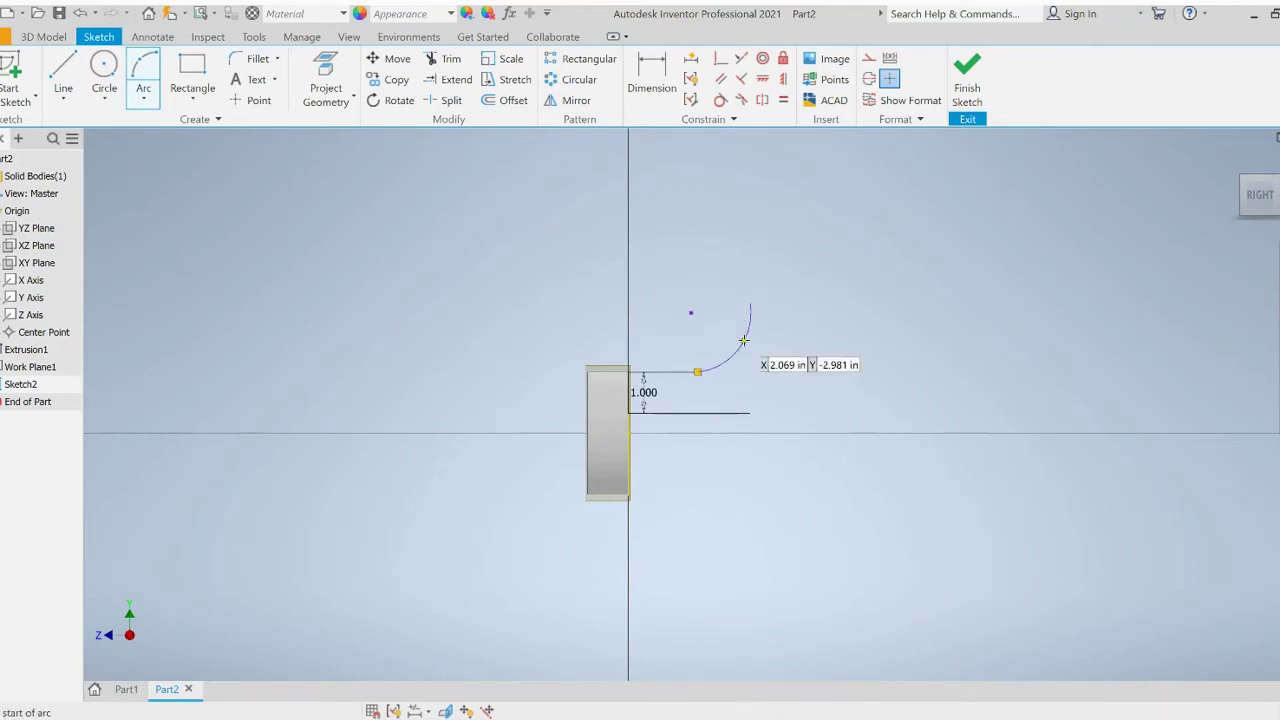
click(750, 412)
click(750, 305)
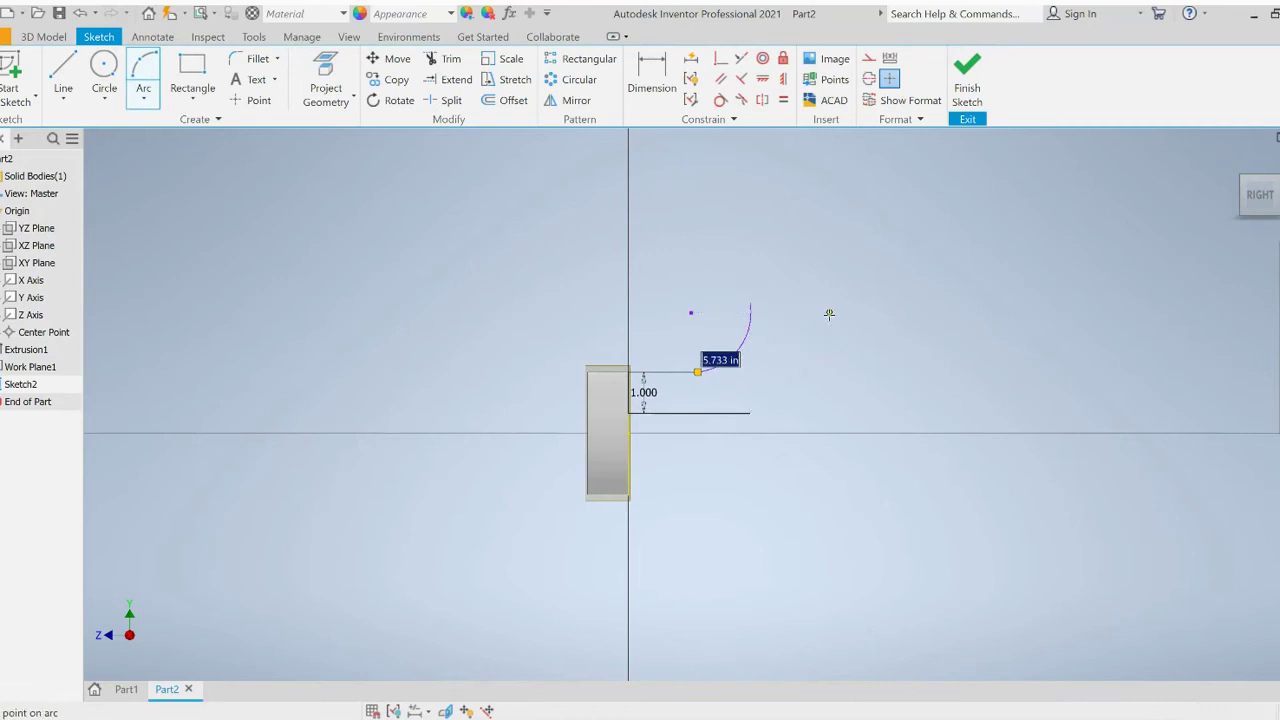
click(798, 373)
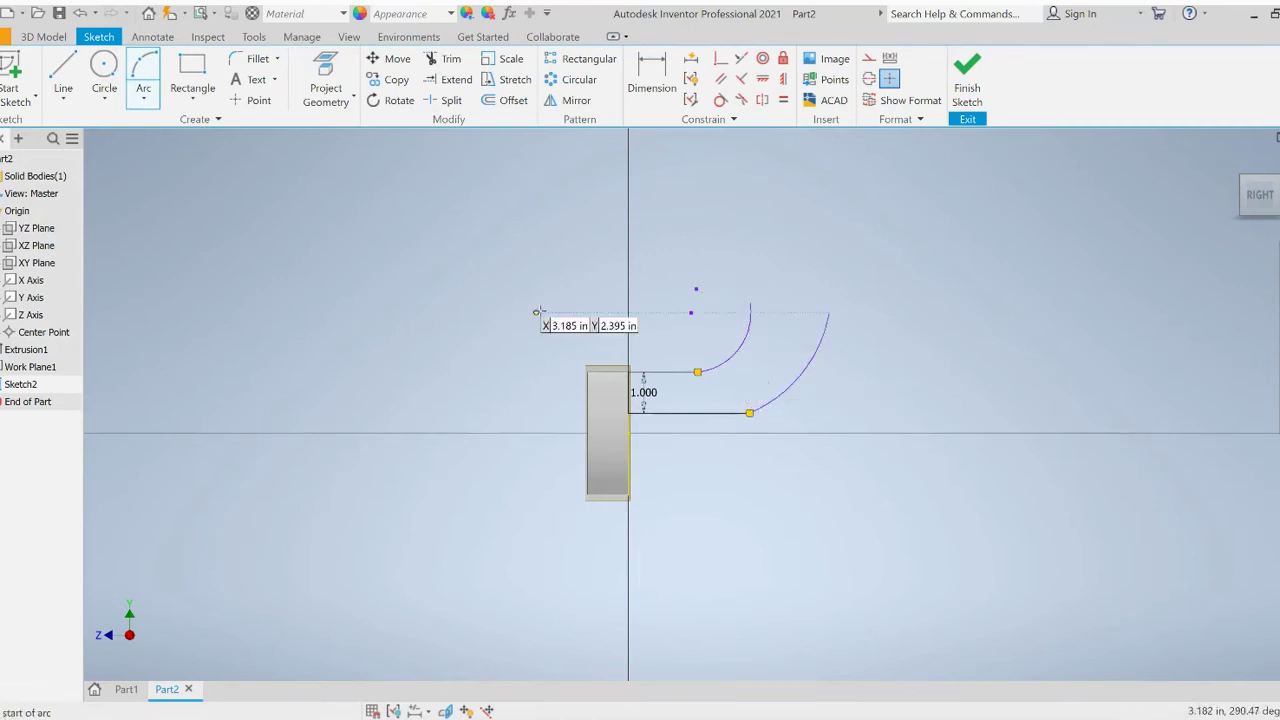
key(Escape)
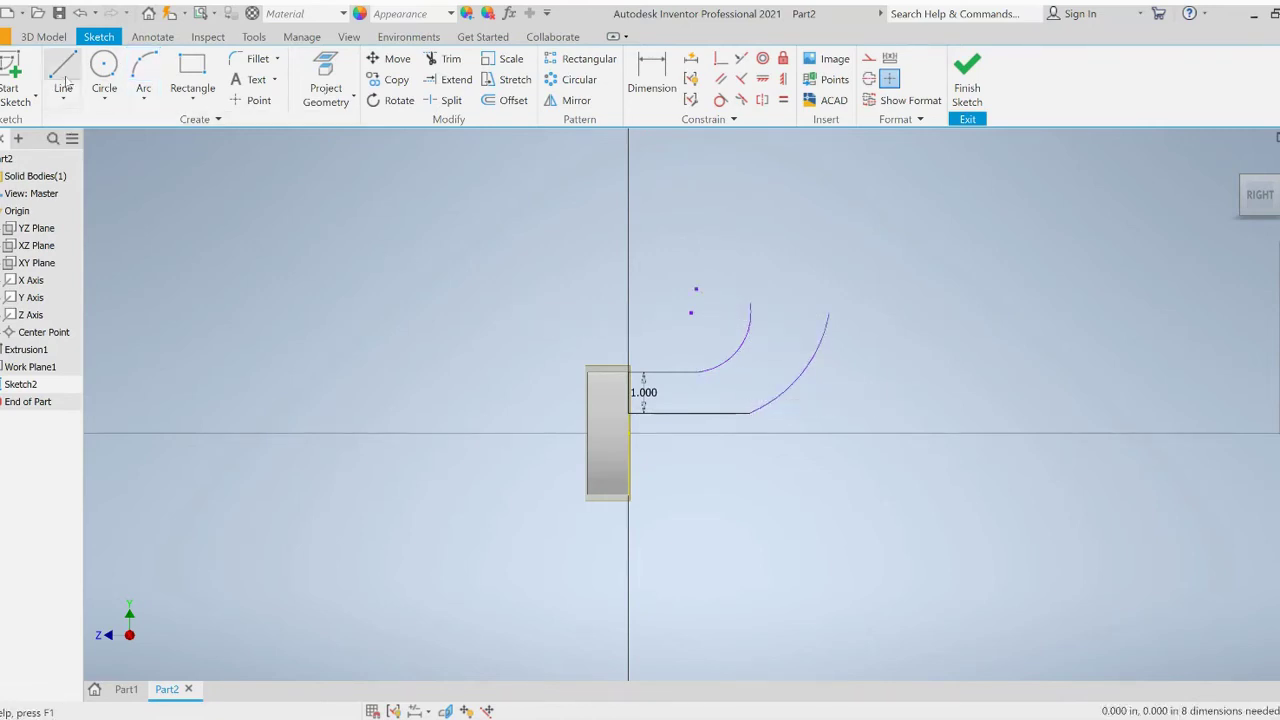
Draw two vertical lines straight up from the arcs' top ends
click(63, 85)
click(749, 302)
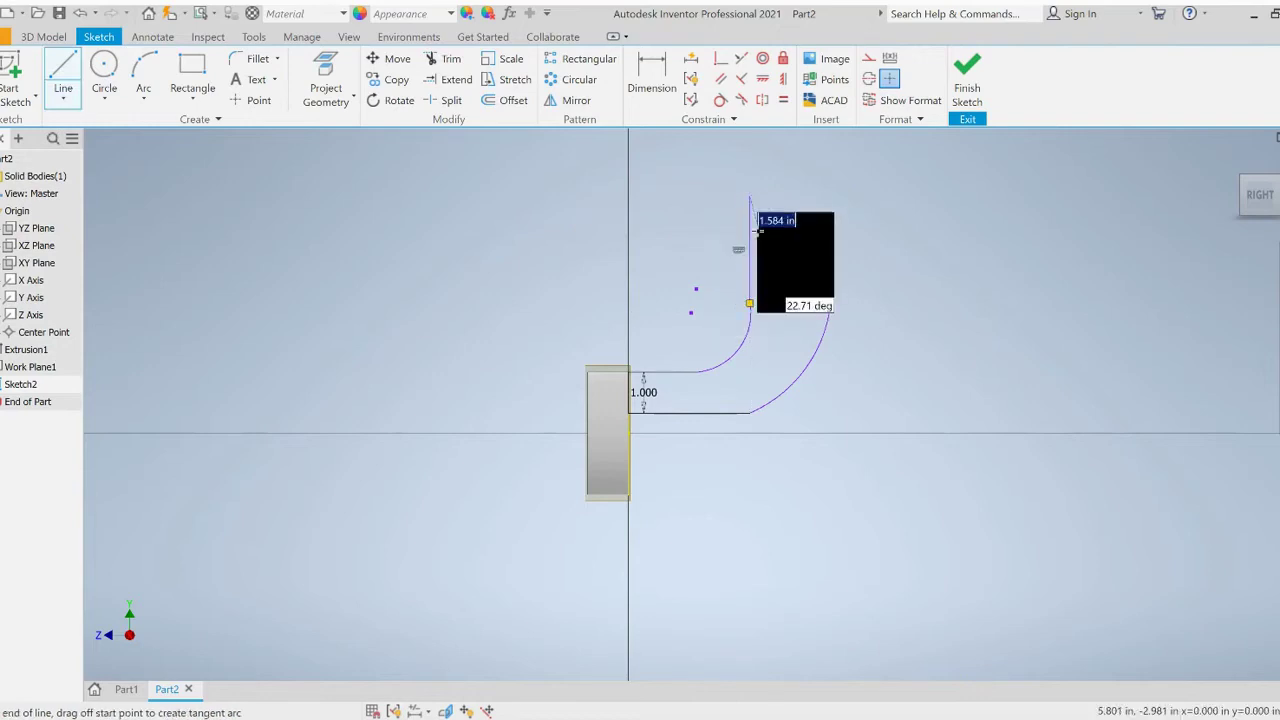
double_click(749, 198)
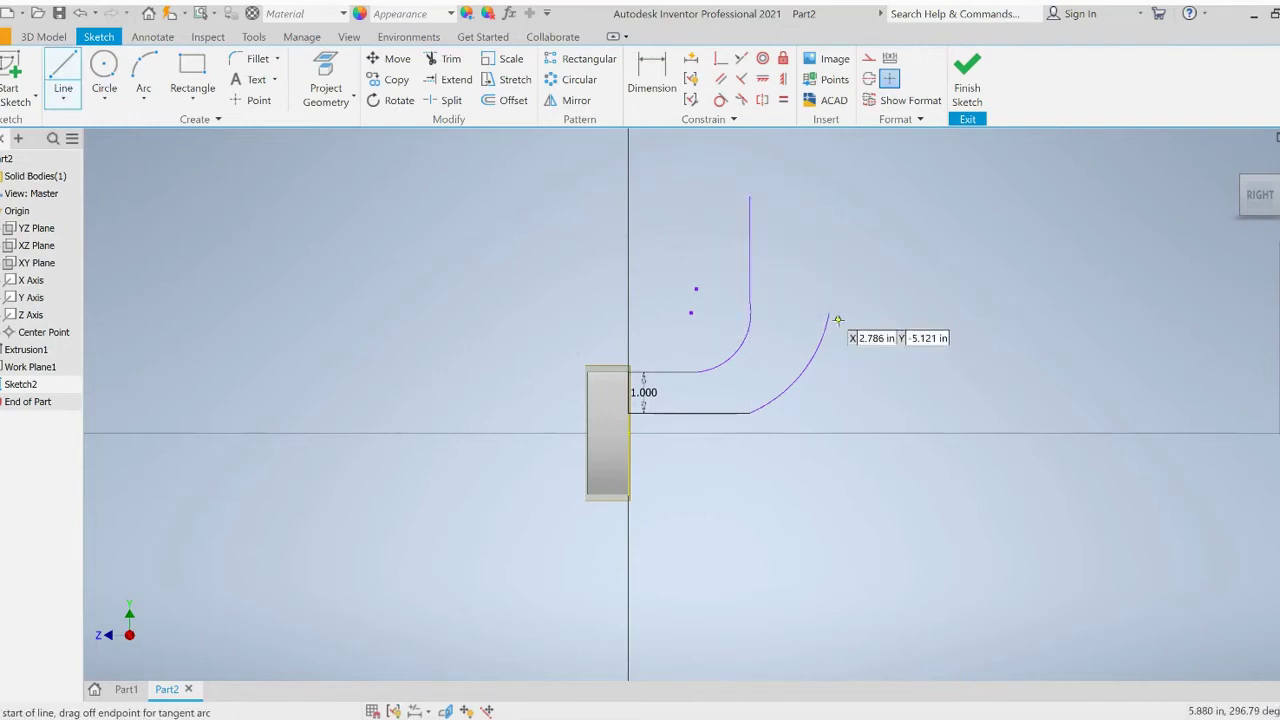
click(829, 316)
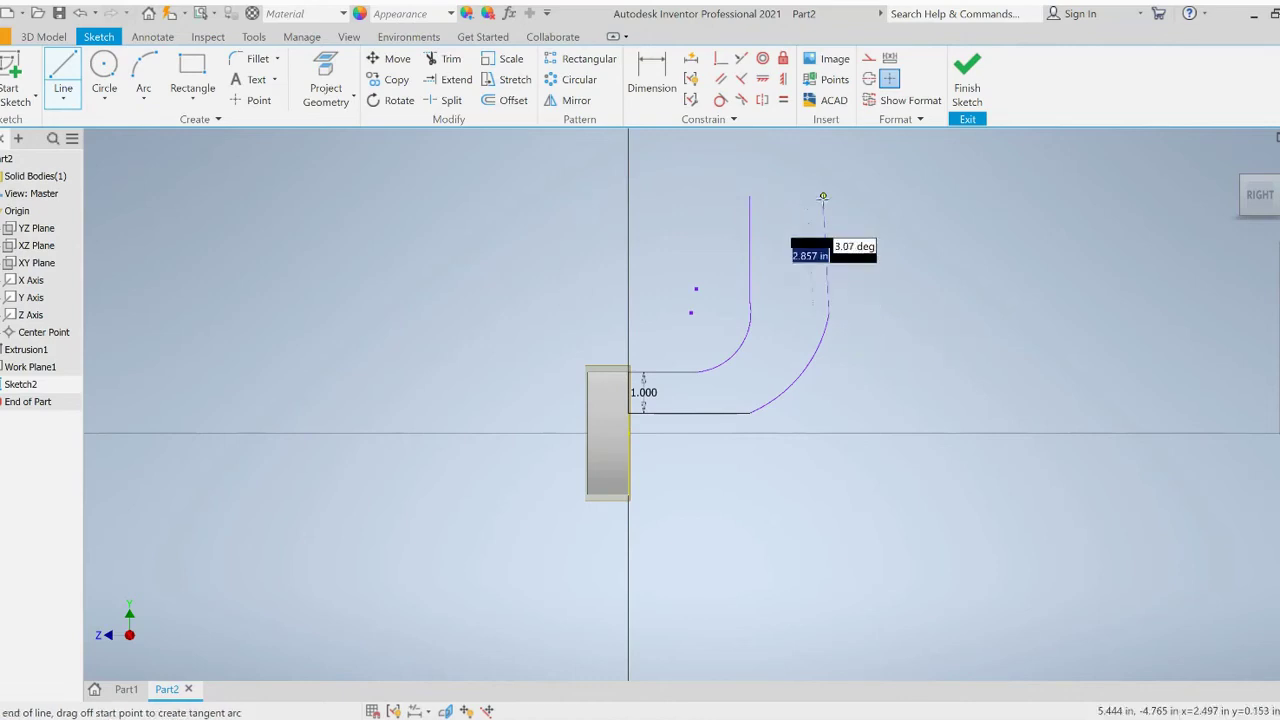
click(829, 195)
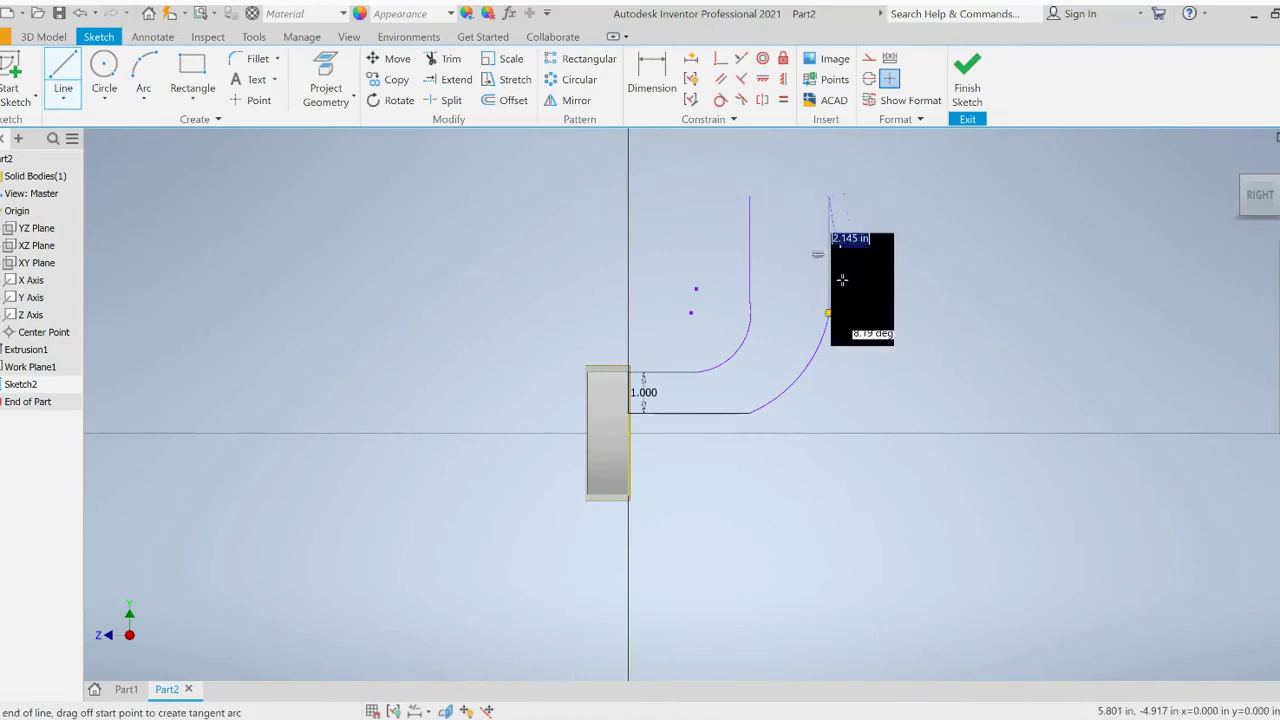
key(Escape)
key(Escape)
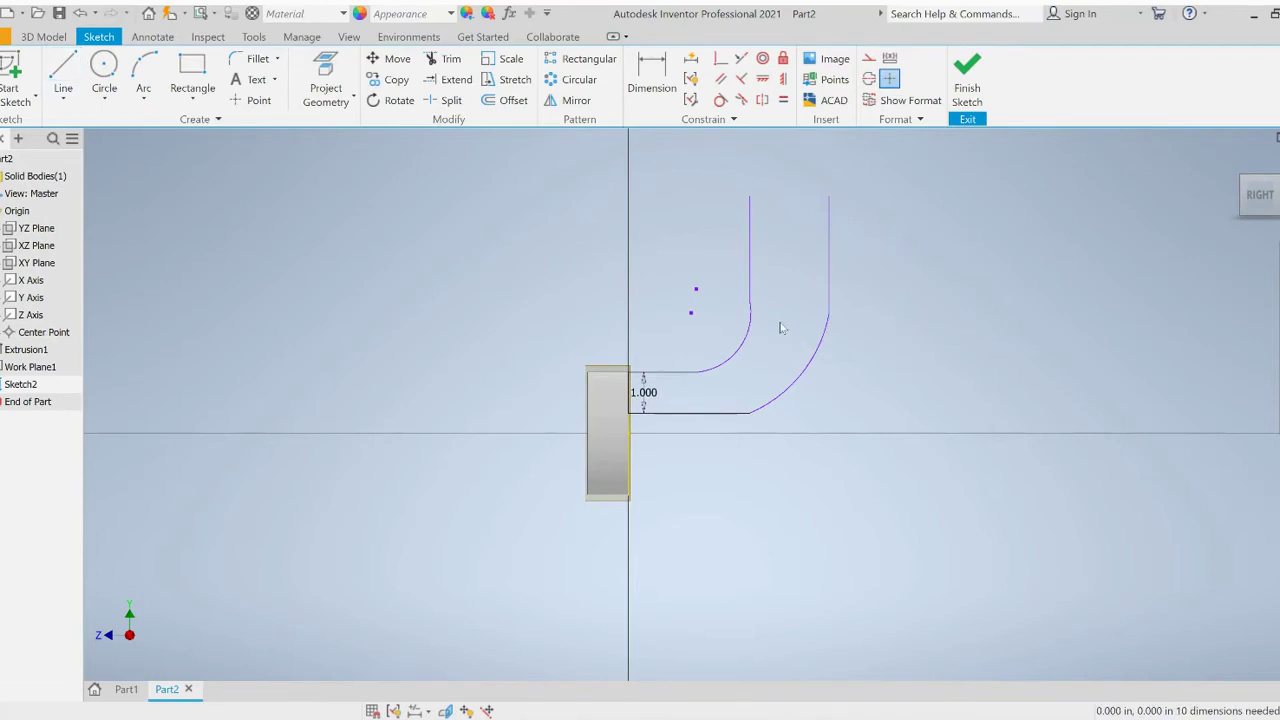
Make the inner and outer arcs tangent to their adjoining vertical and horizontal lines
click(720, 102)
click(756, 252)
click(753, 340)
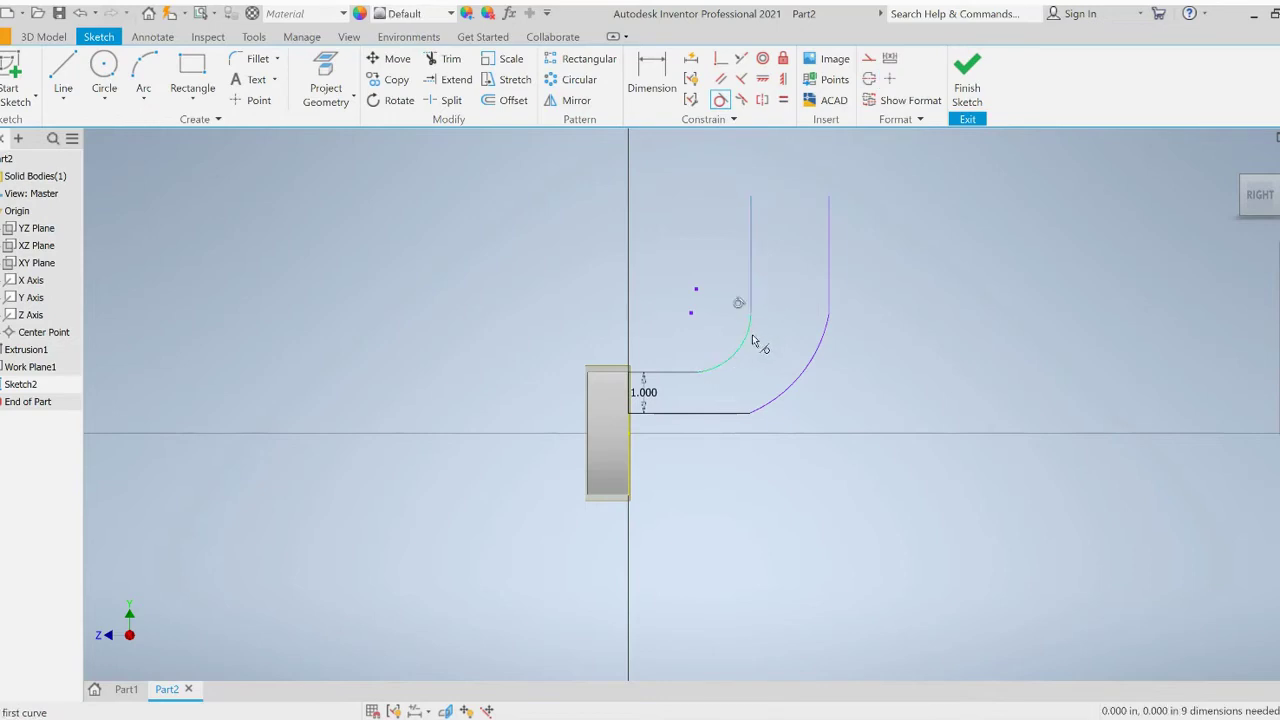
click(737, 358)
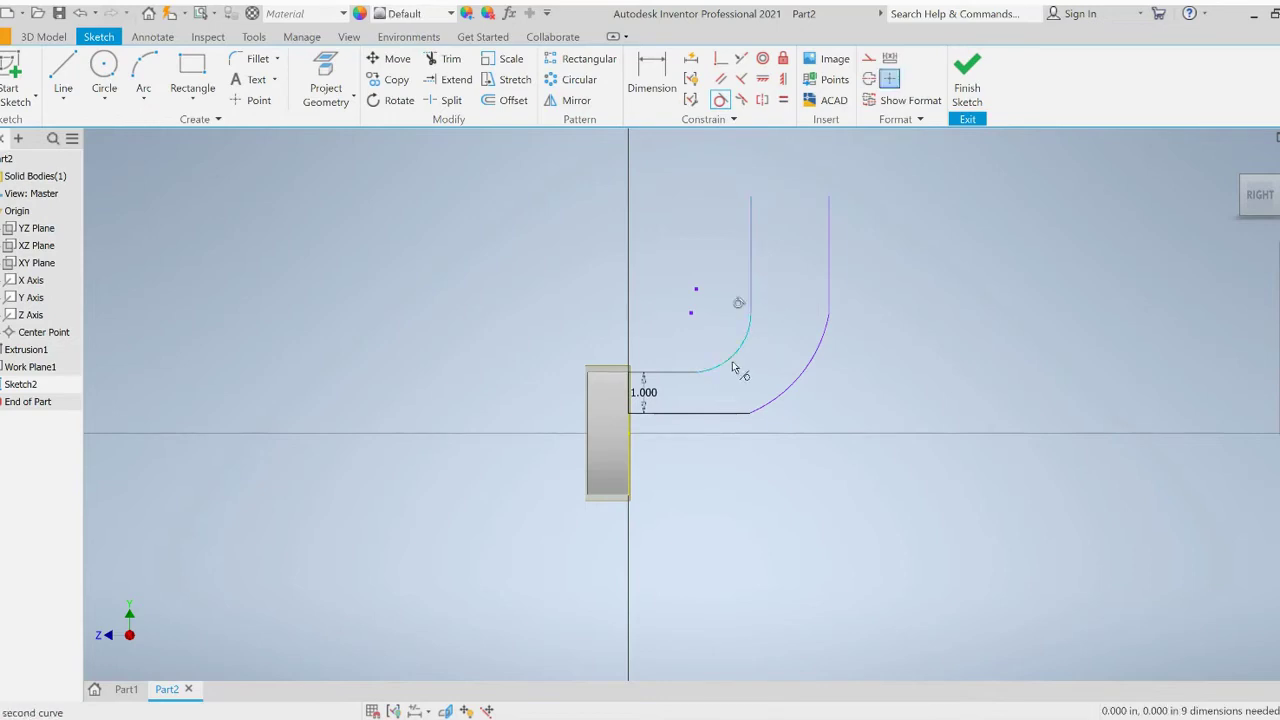
click(672, 377)
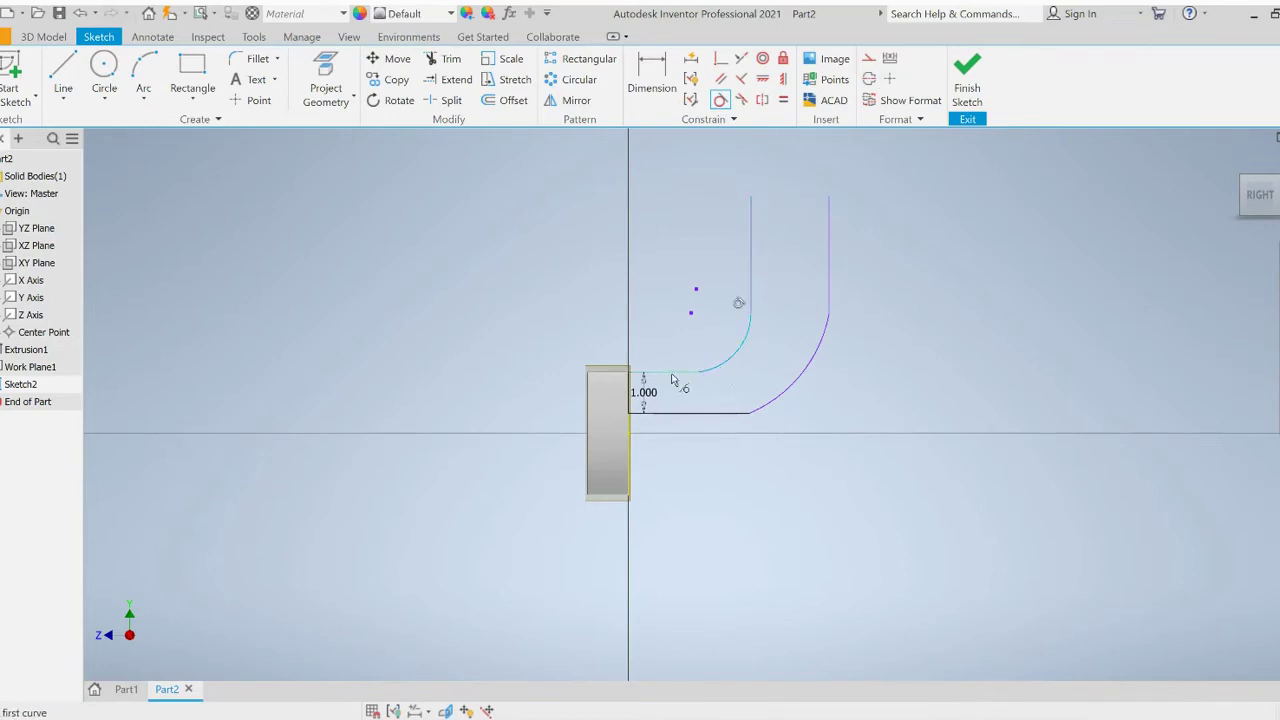
click(828, 255)
click(820, 355)
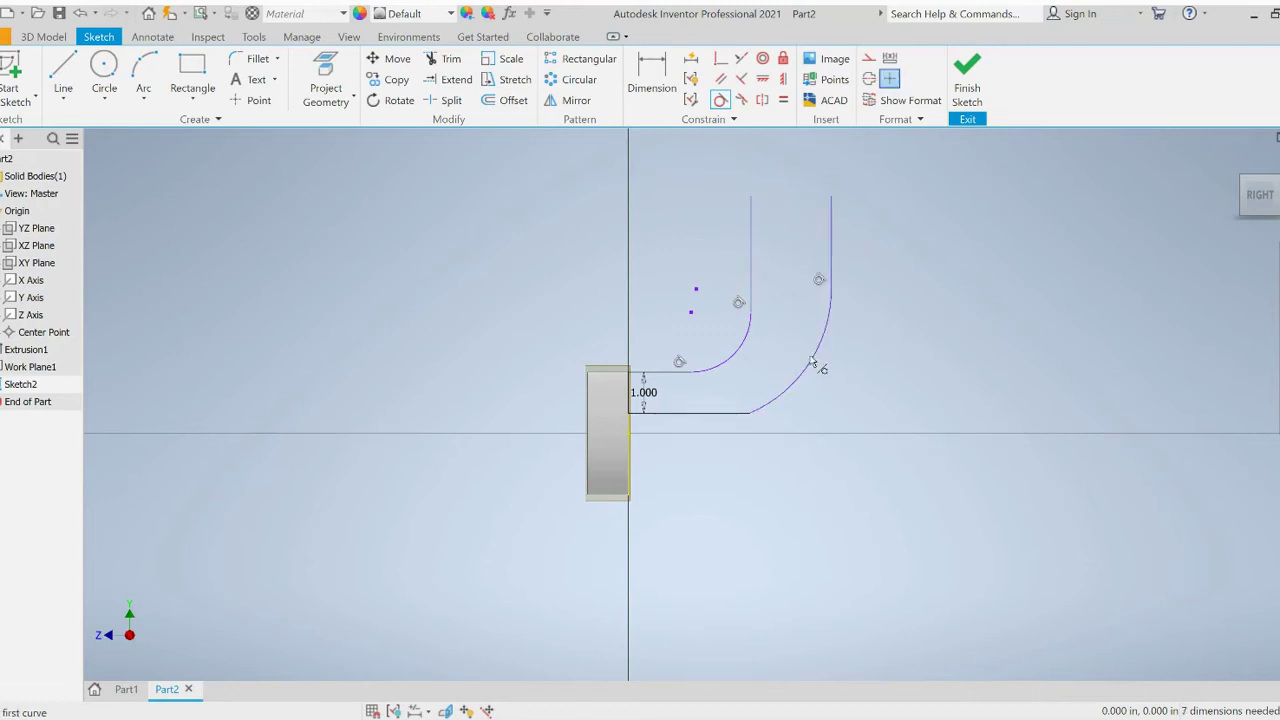
click(749, 405)
click(790, 386)
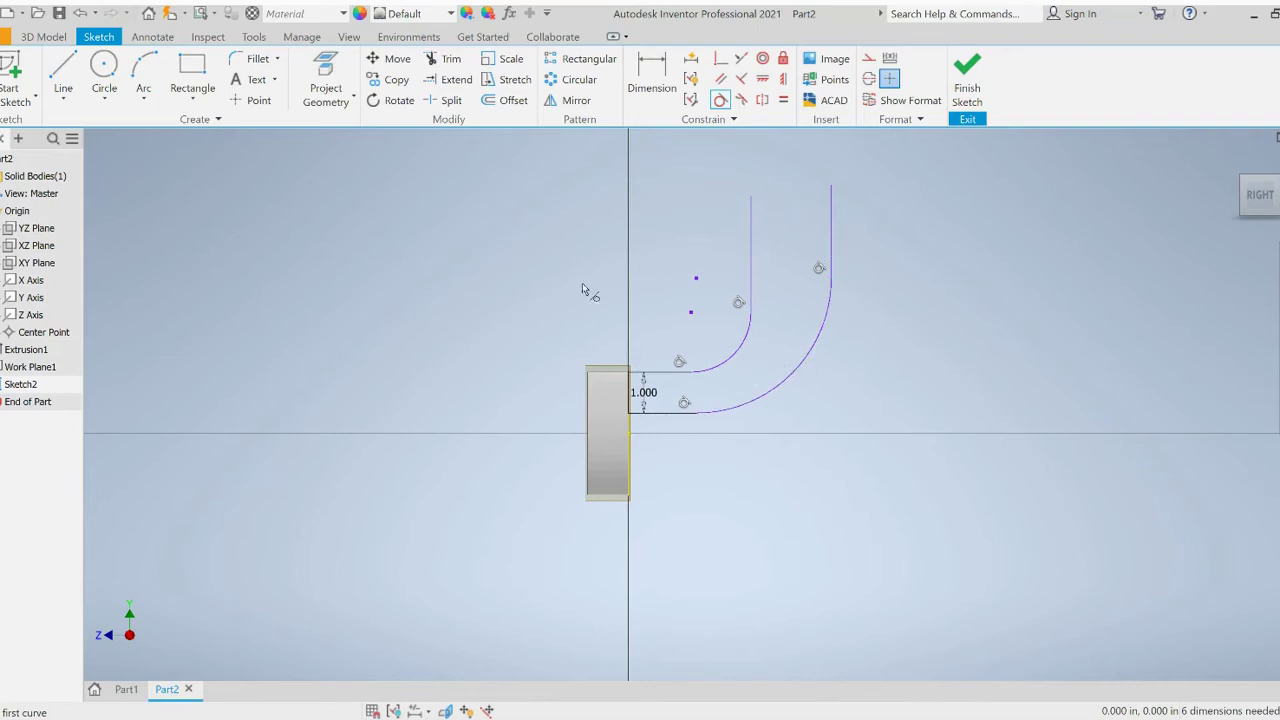
Dimension the gap between the two vertical lines at 1.000 in
click(645, 80)
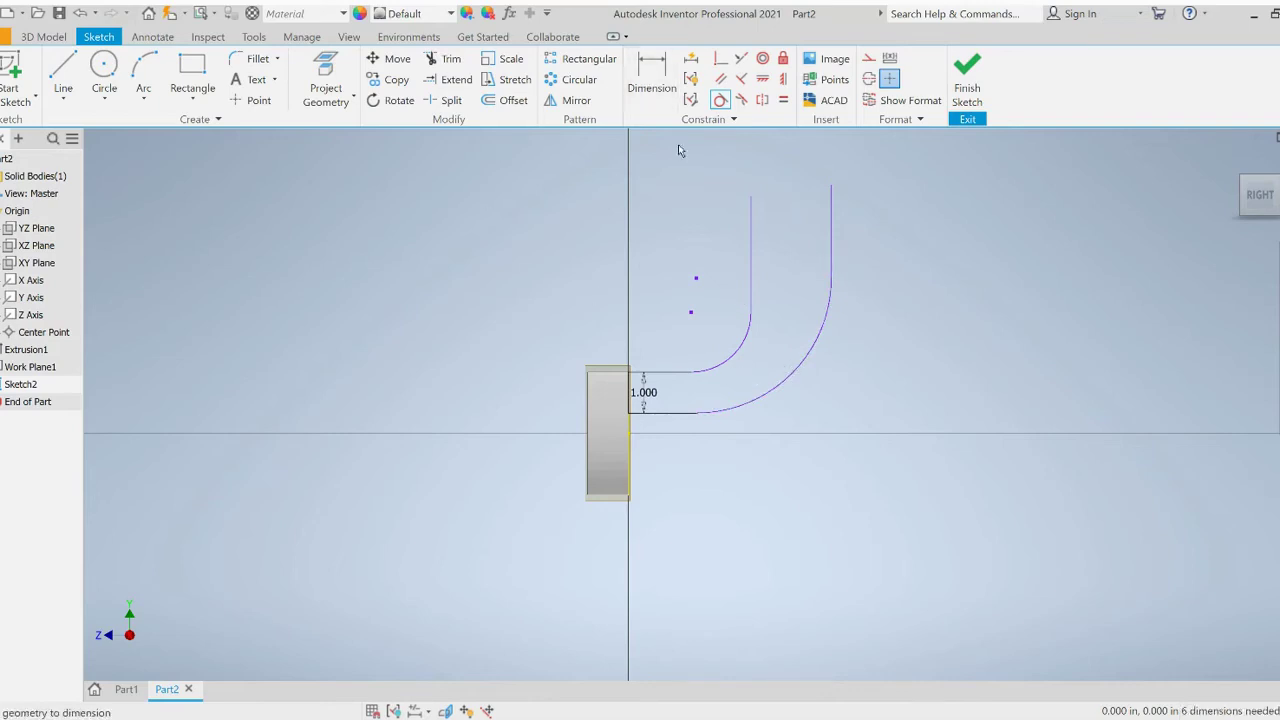
click(752, 240)
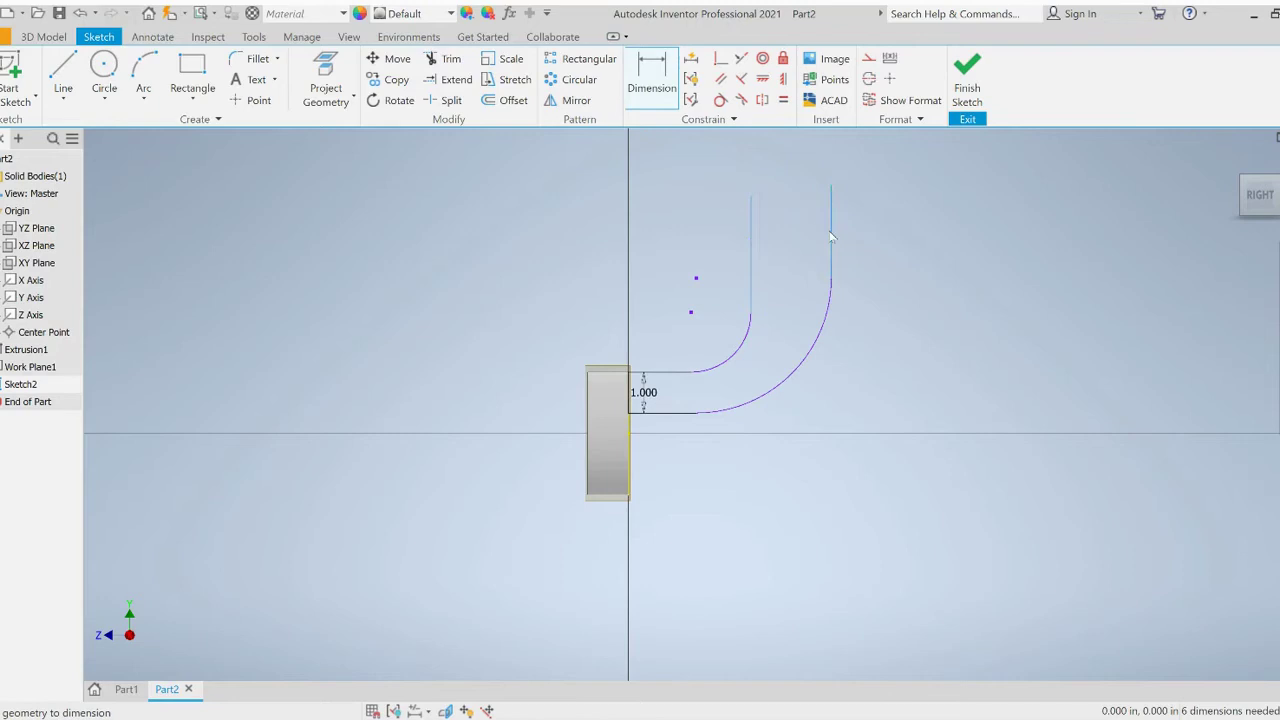
click(830, 237)
click(798, 268)
text(1)
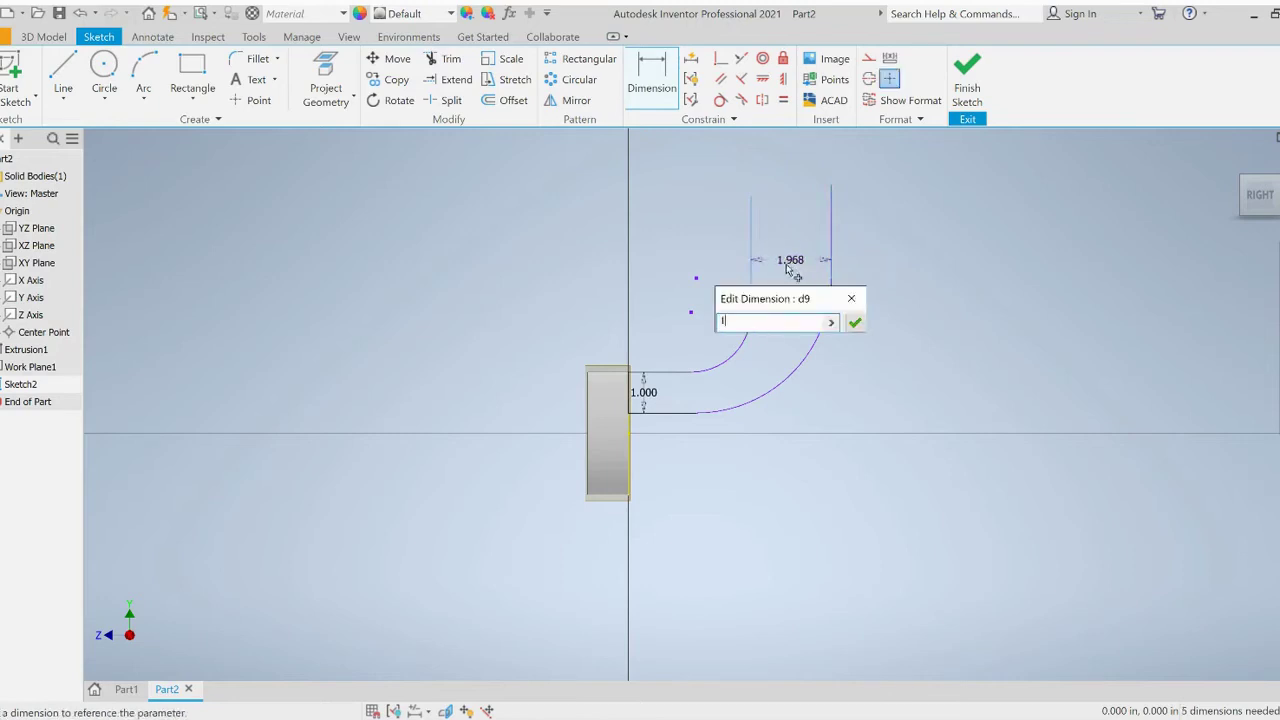
key(Return)
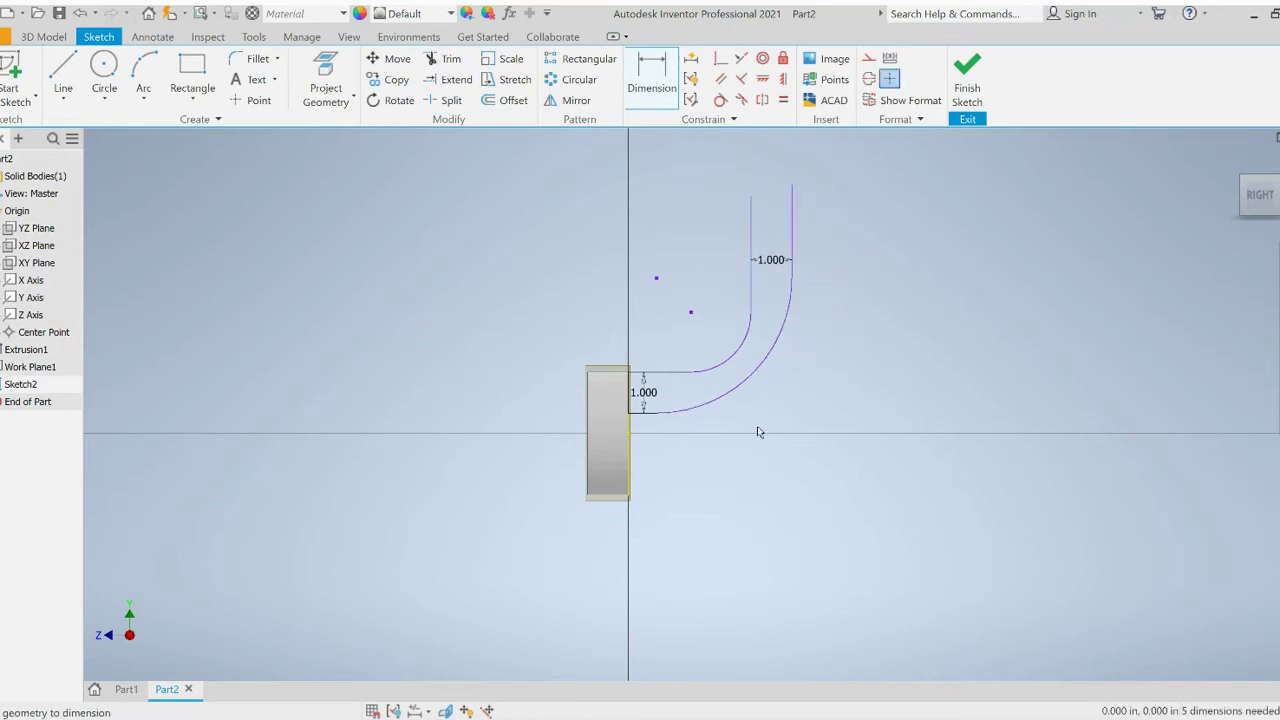
Set the inner arc radius to .500 and the outer arc radius to 1.500
click(737, 361)
click(715, 342)
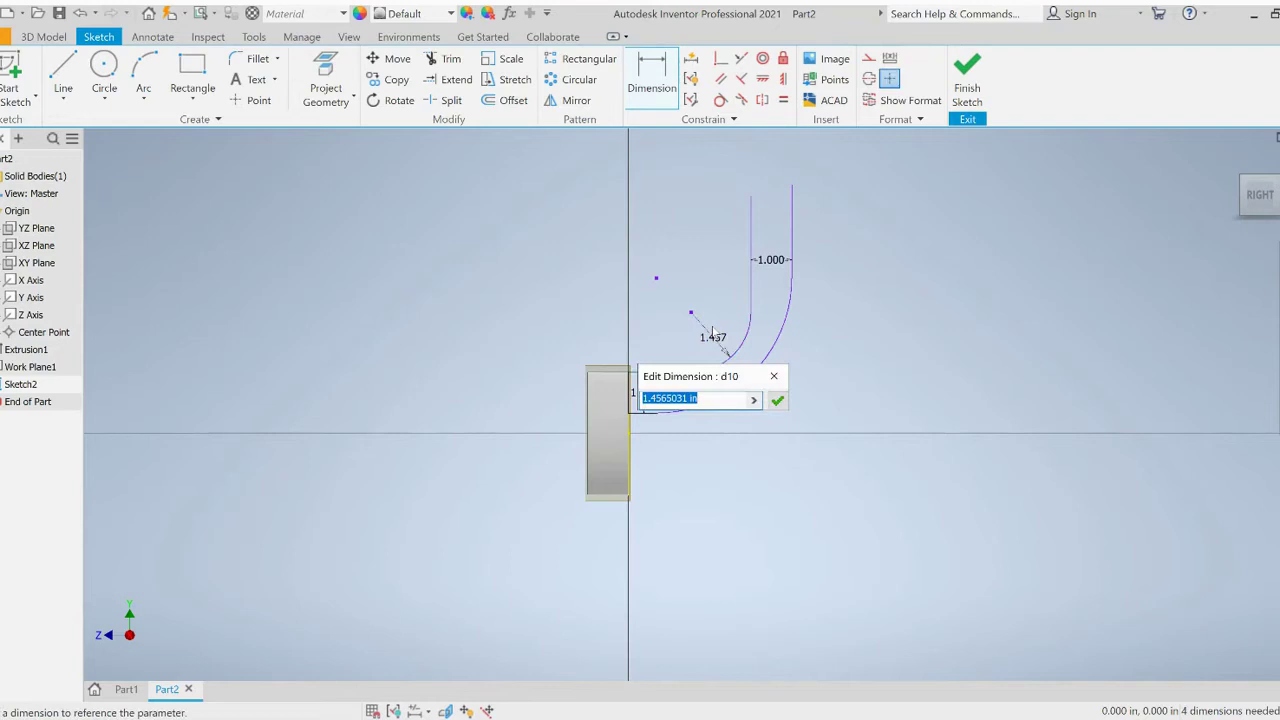
key(BackSpace)
text(.5)
key(Return)
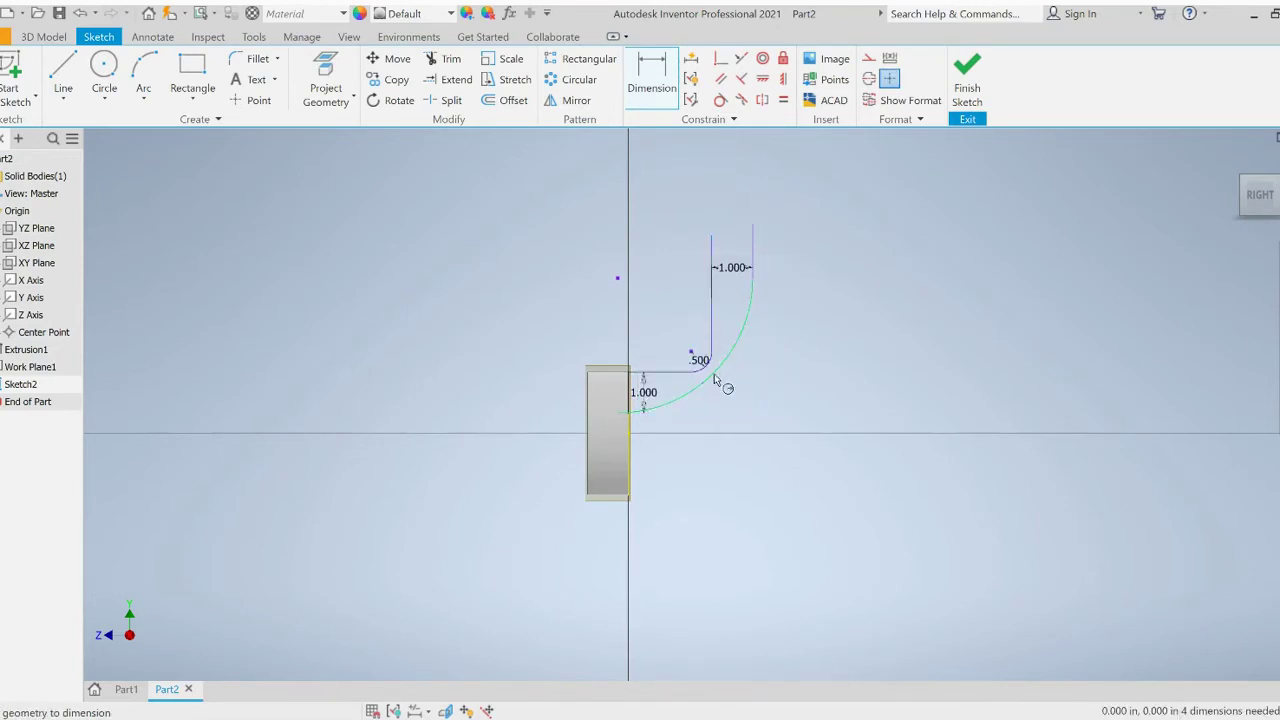
click(714, 373)
click(726, 411)
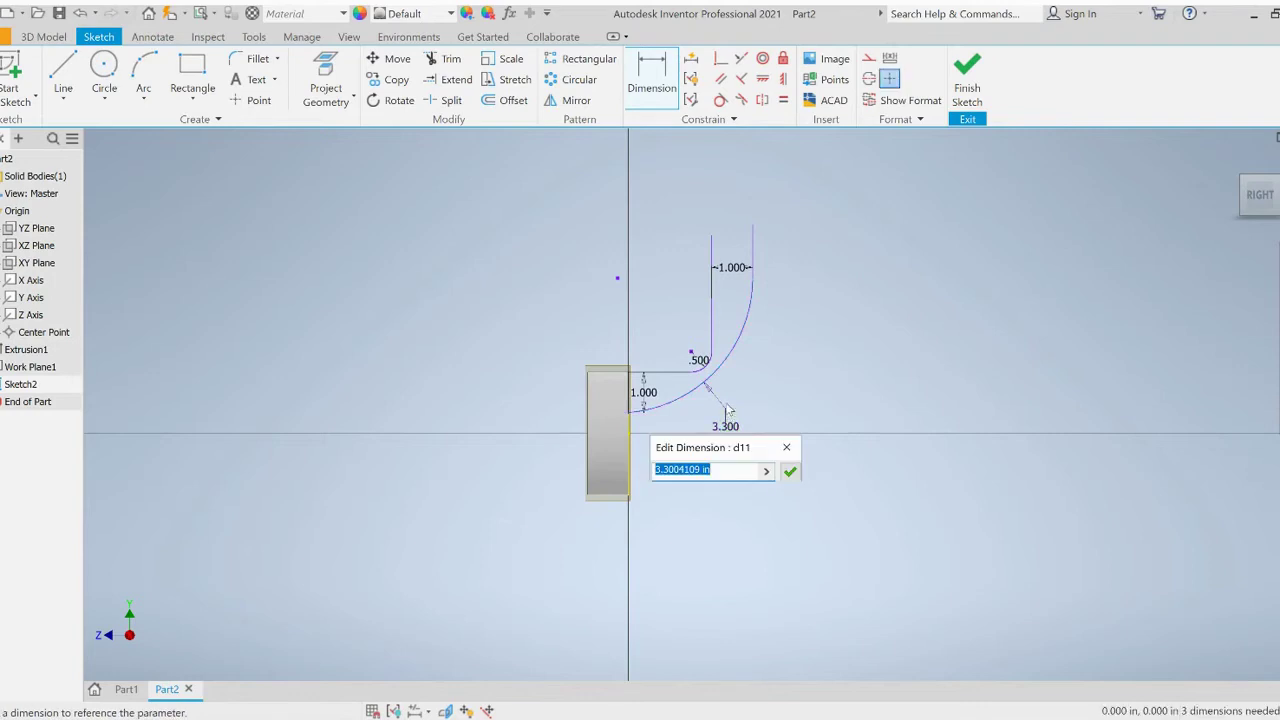
text(1.5)
key(Return)
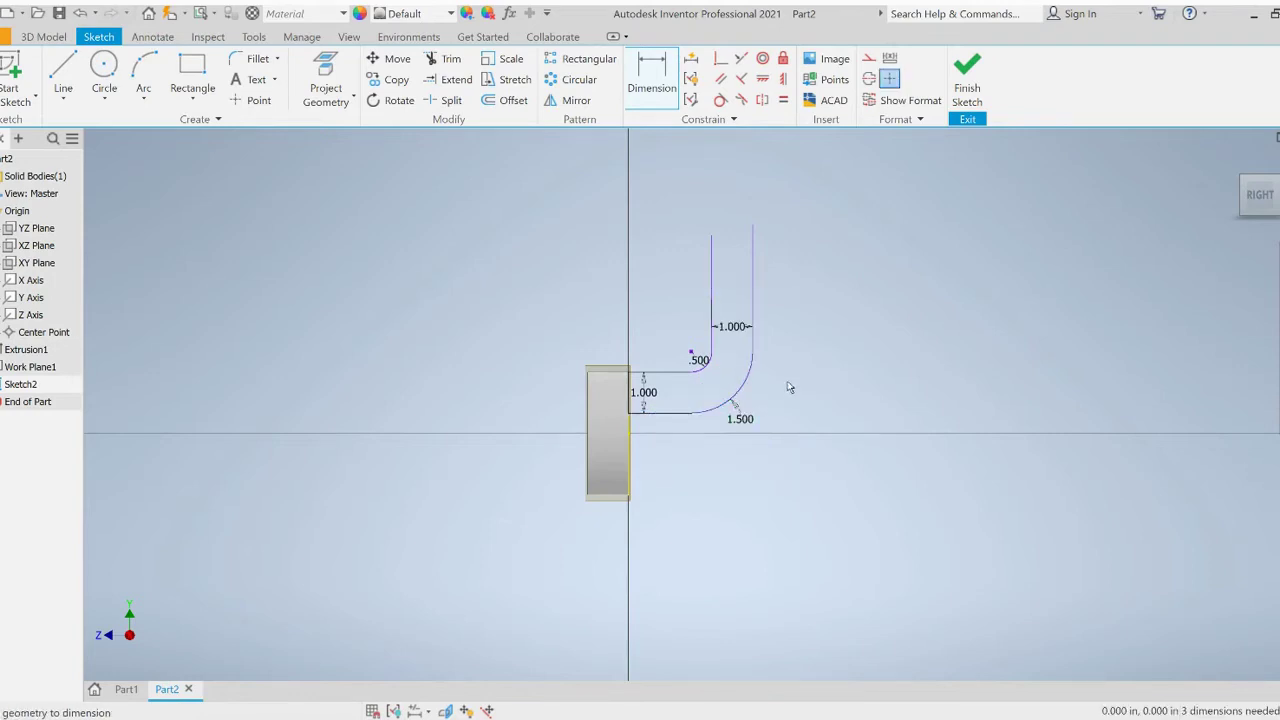
Dimension the inner vertical line 2.25 in from the base plate's edge
click(710, 289)
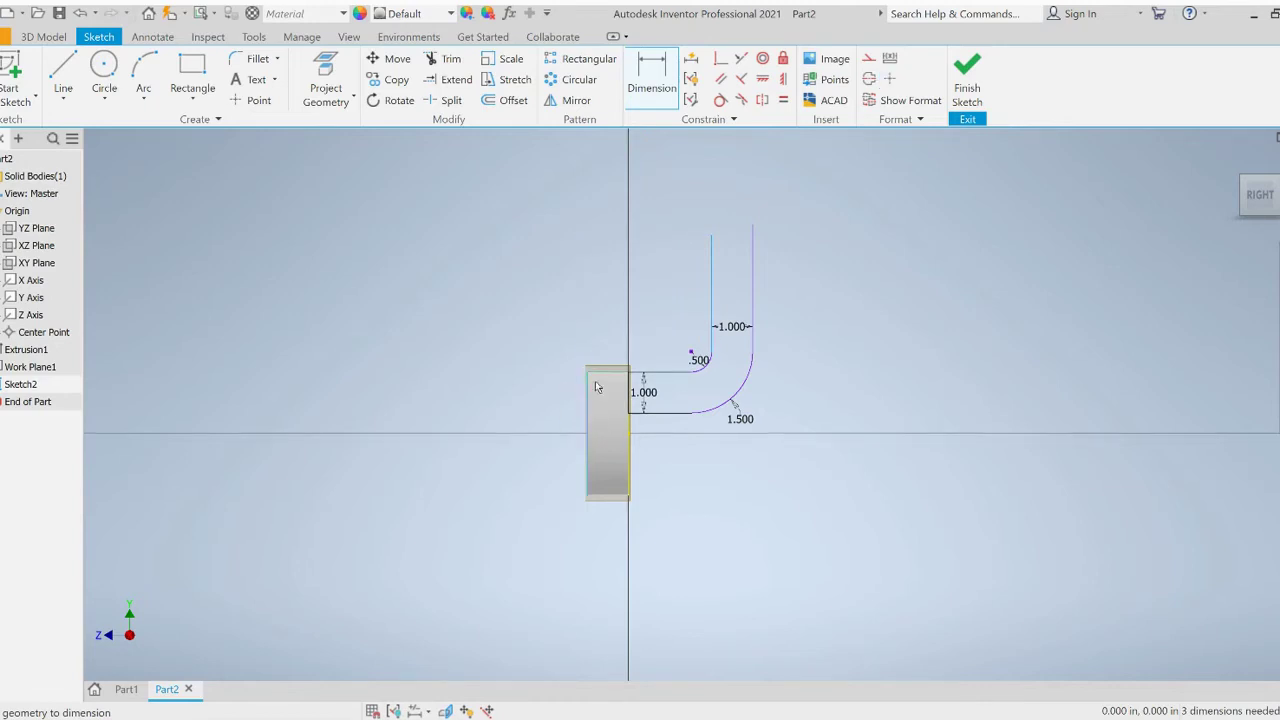
click(595, 387)
click(615, 318)
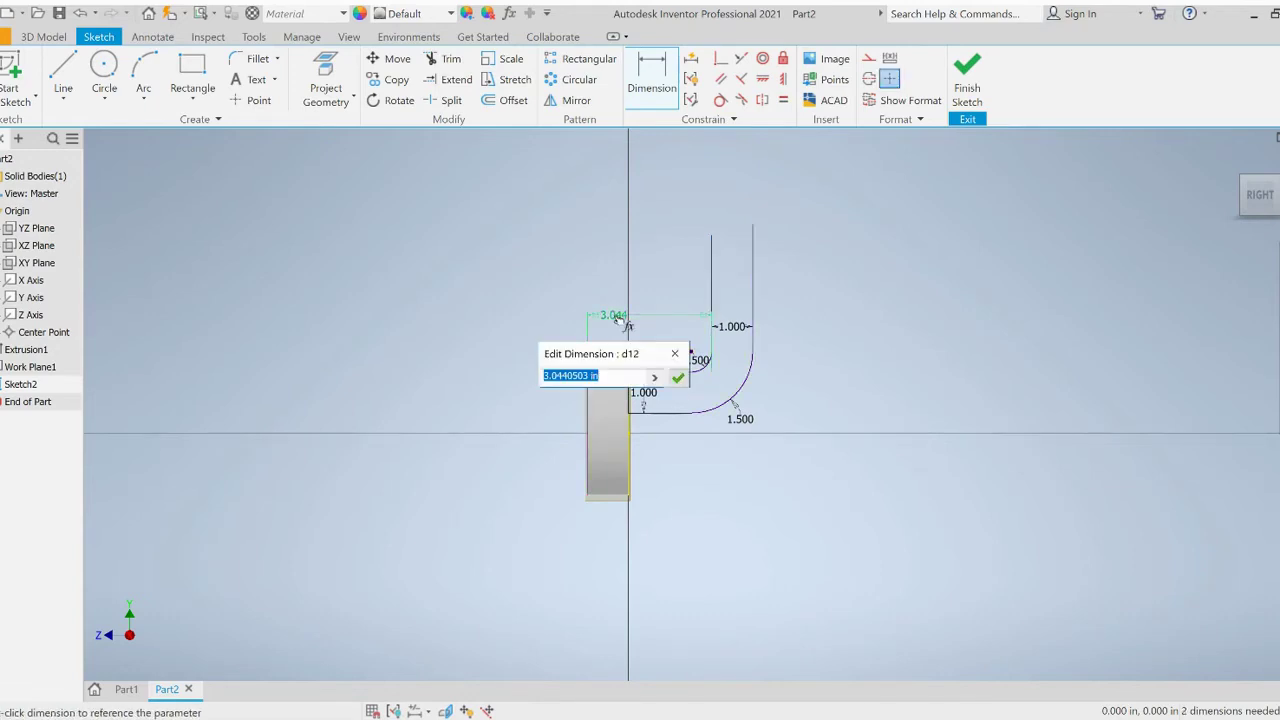
text(2.2)
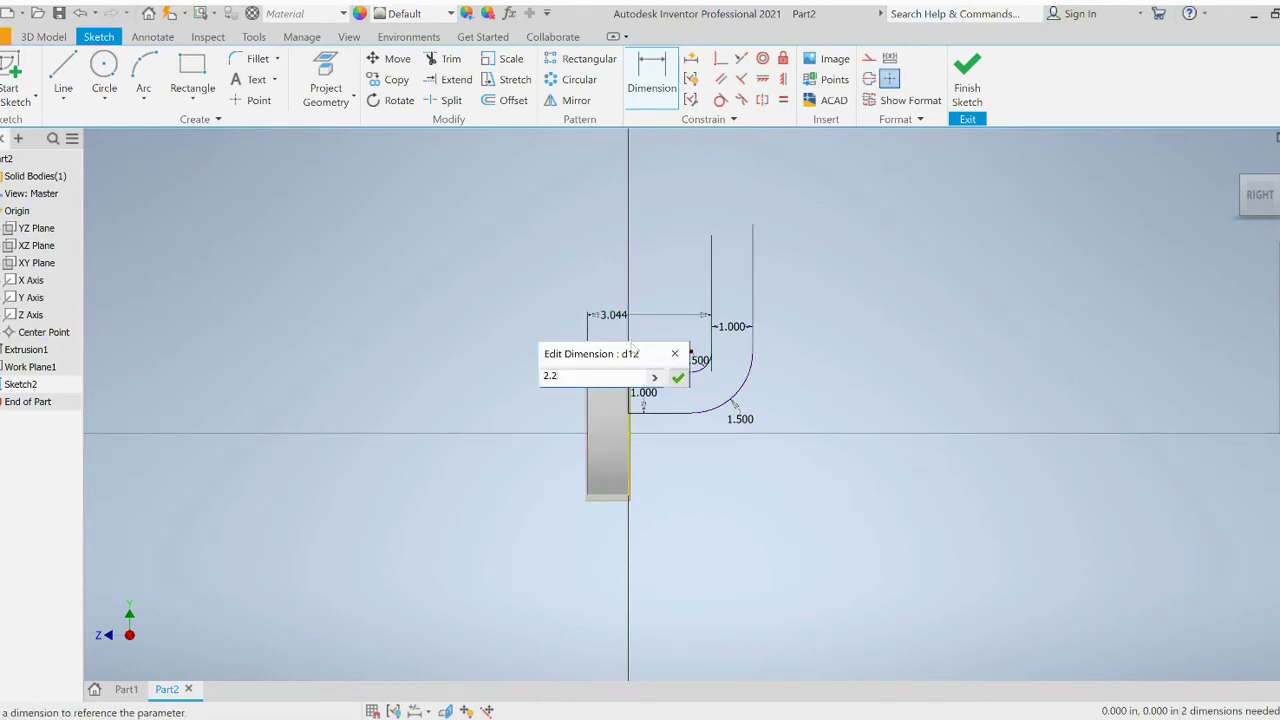
text(5)
key(Return)
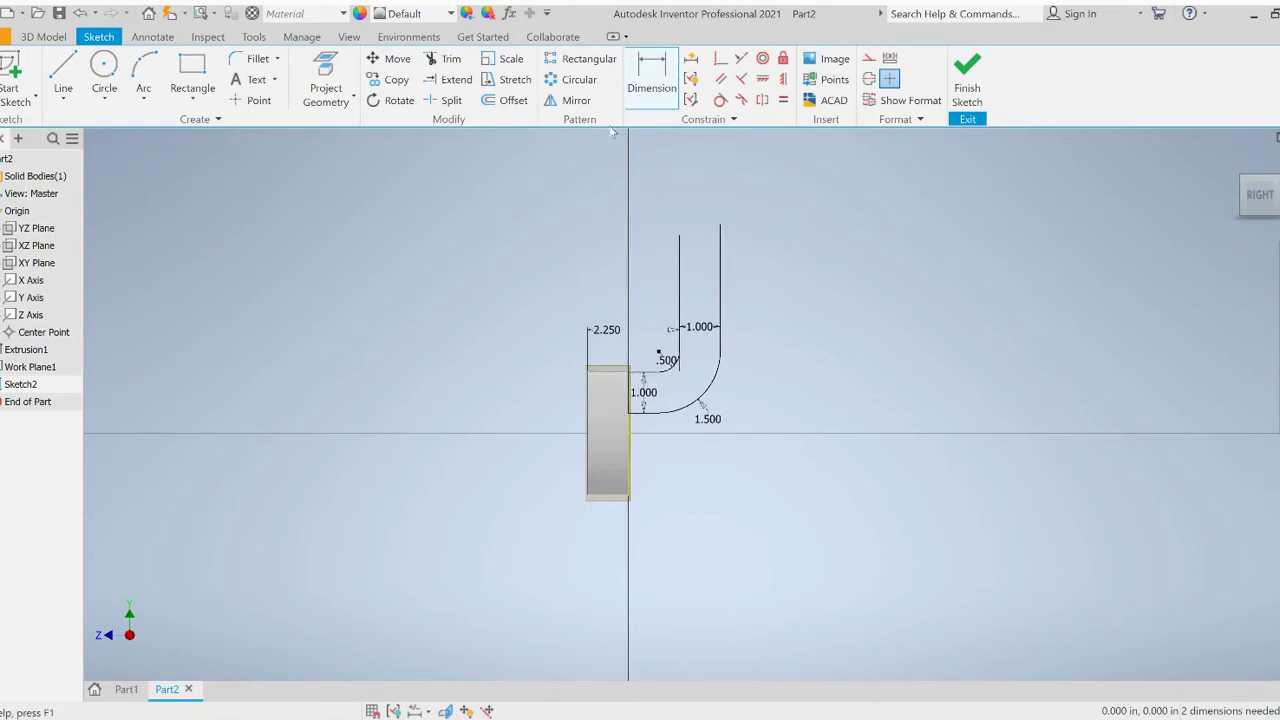
Dimension the upright from its top endpoint to the baseline at 5 in, viewed face-on
click(651, 72)
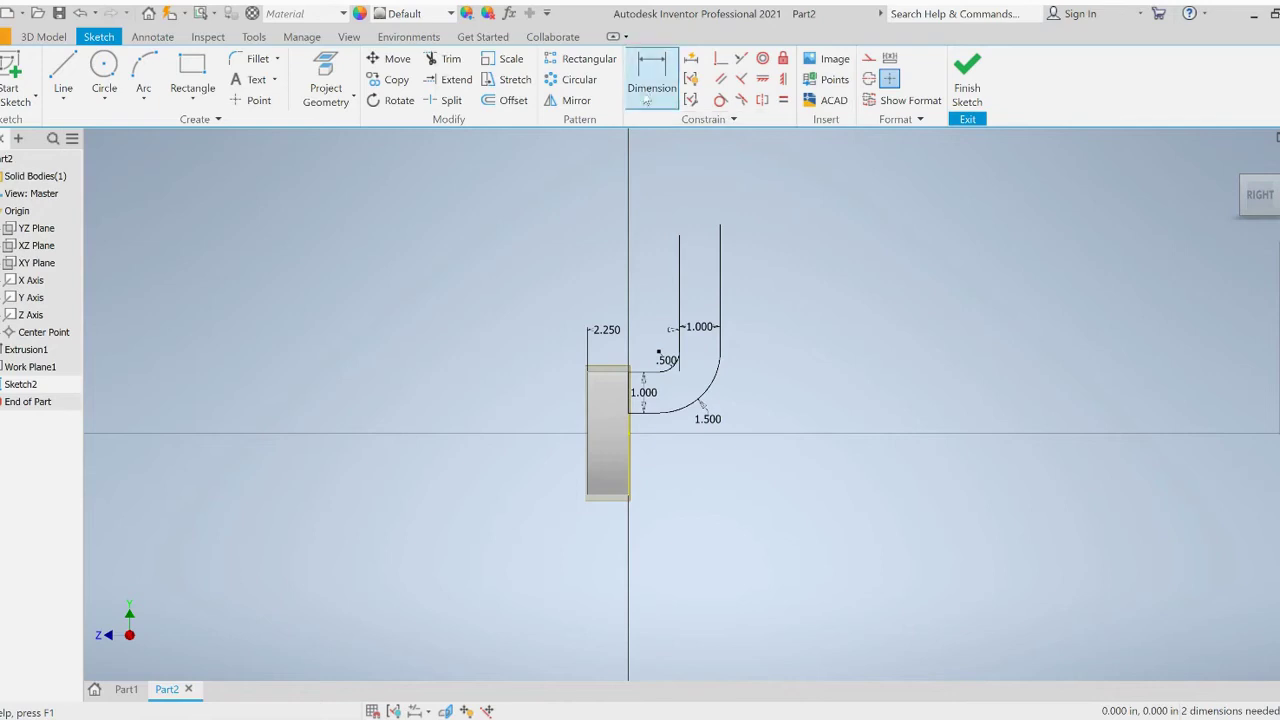
click(680, 238)
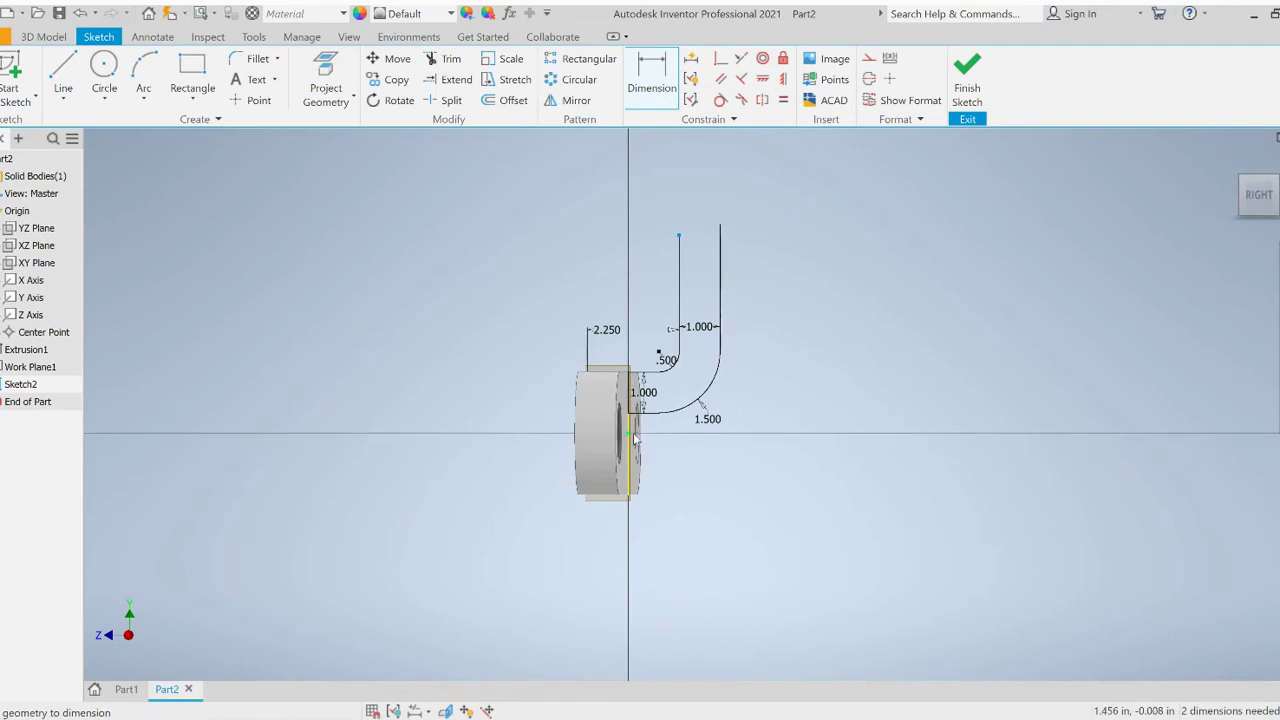
click(633, 438)
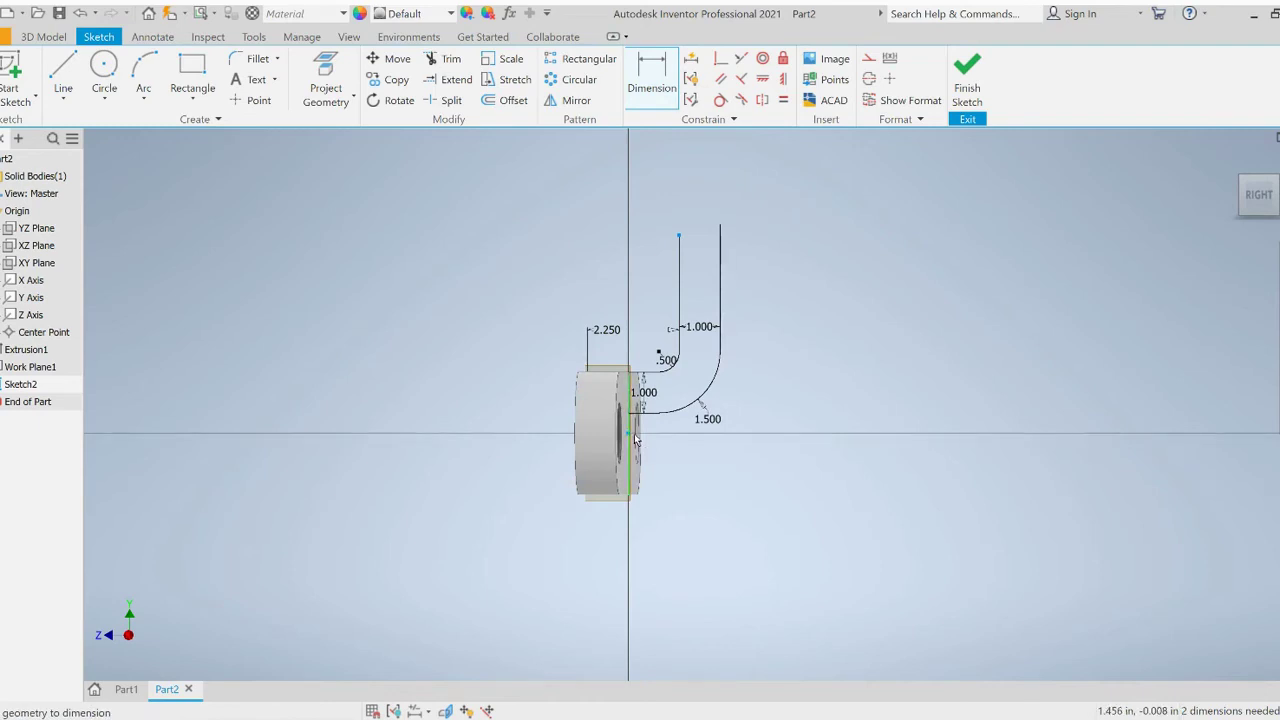
click(1250, 200)
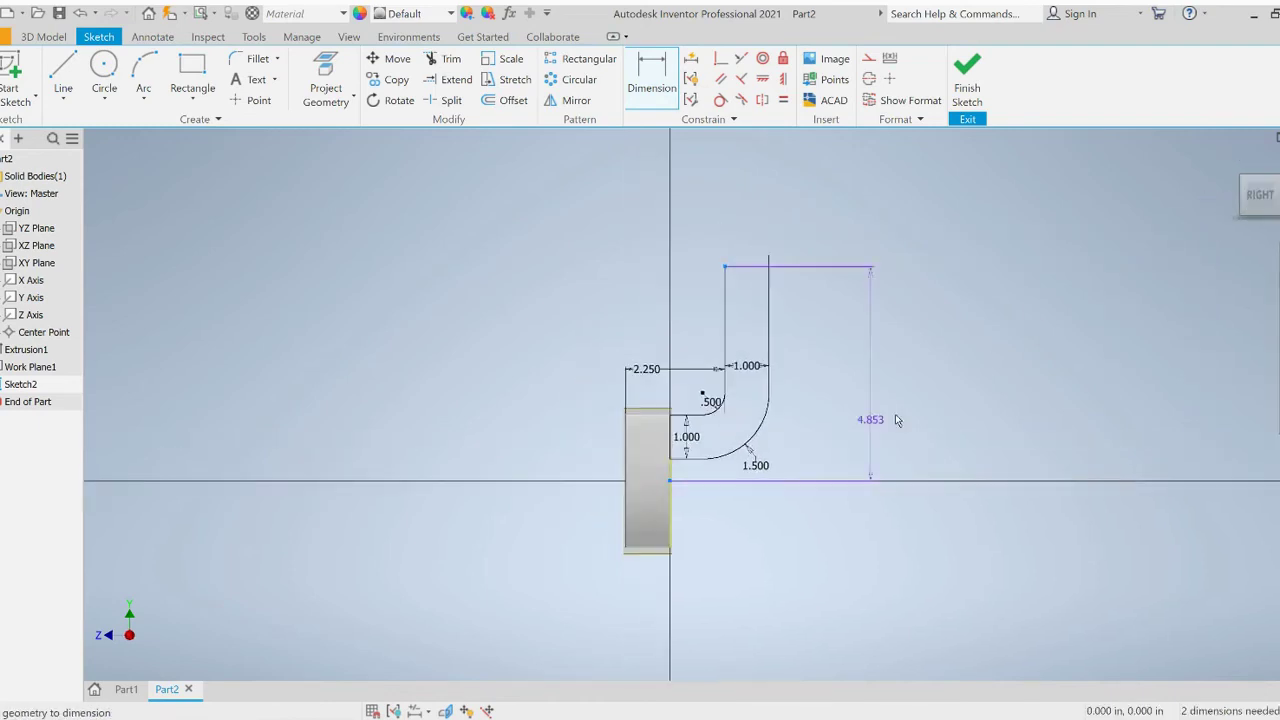
click(856, 402)
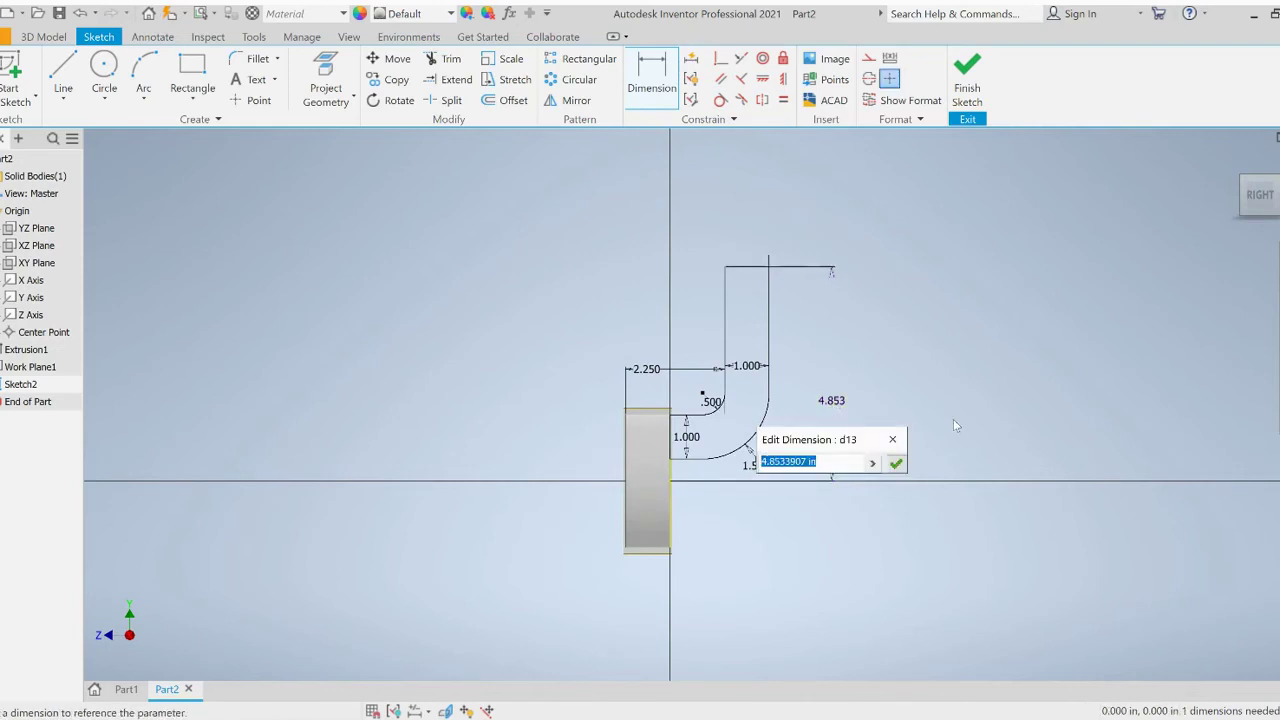
text(5)
key(Return)
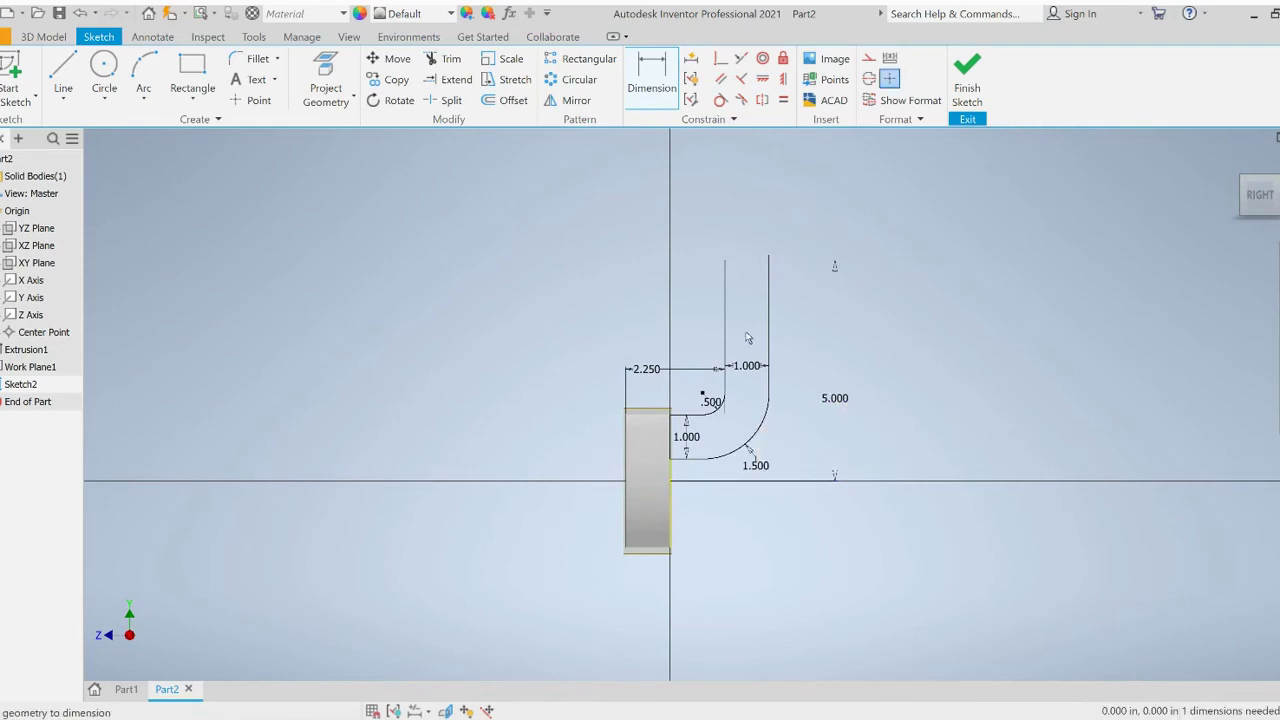
Move the 5.000 height dimension to the left of the base plate
double_click(836, 404)
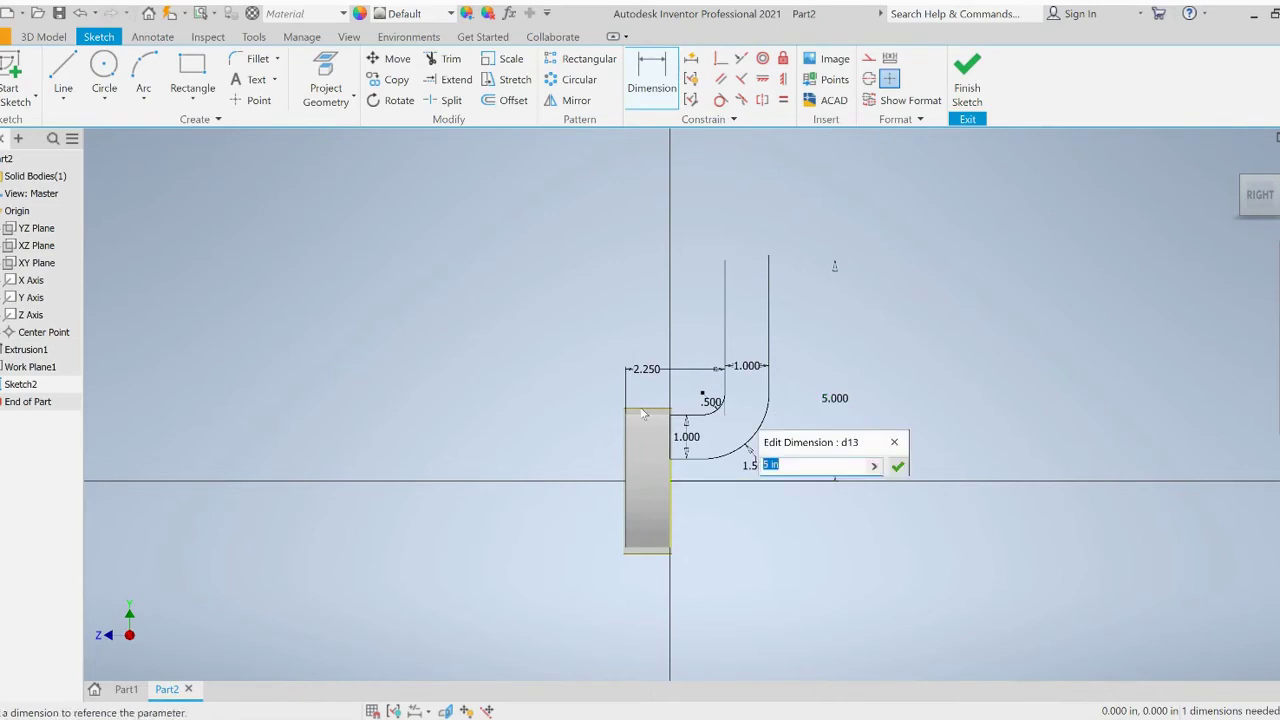
key(Return)
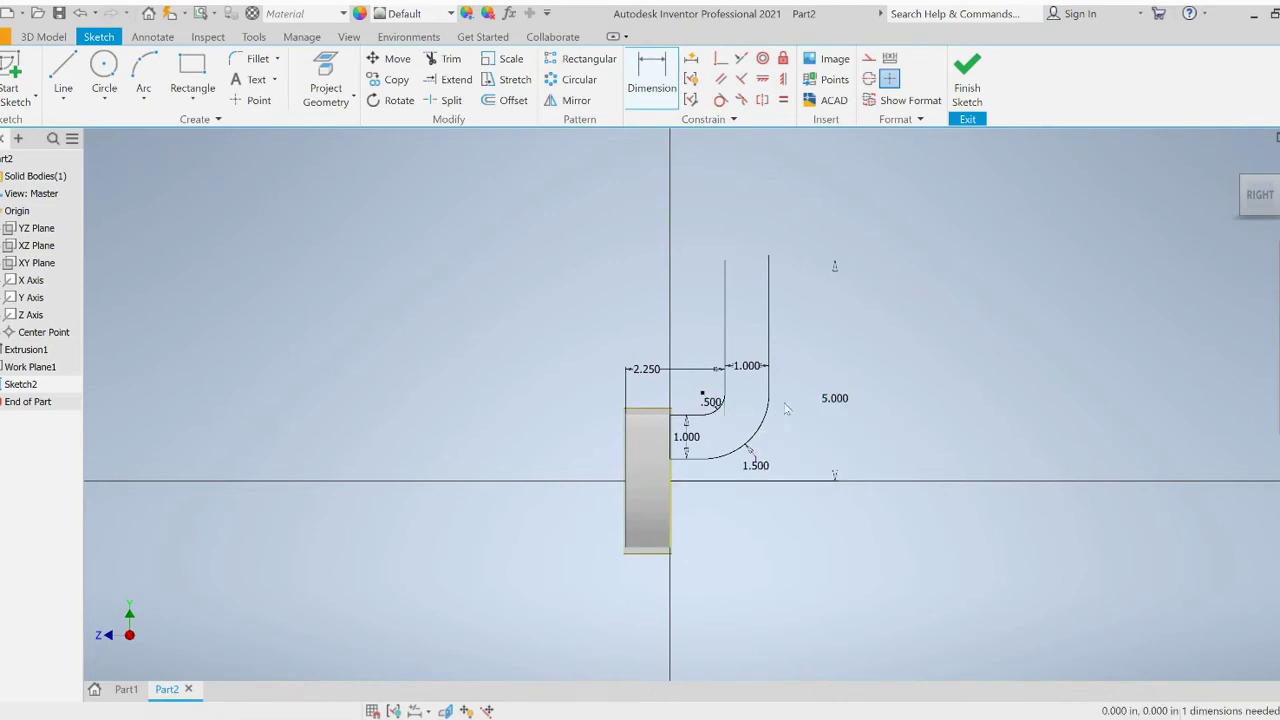
click(835, 400)
click(553, 404)
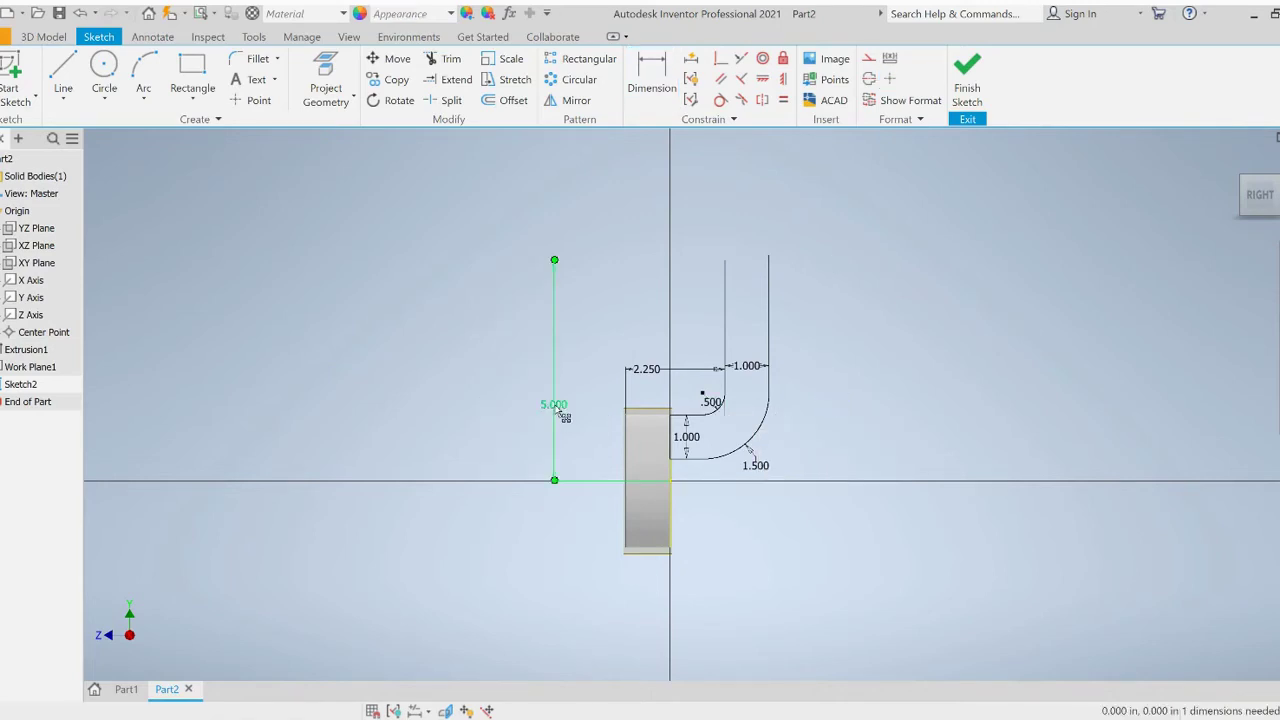
Start a line at the upright's top corner, then cancel it
click(63, 72)
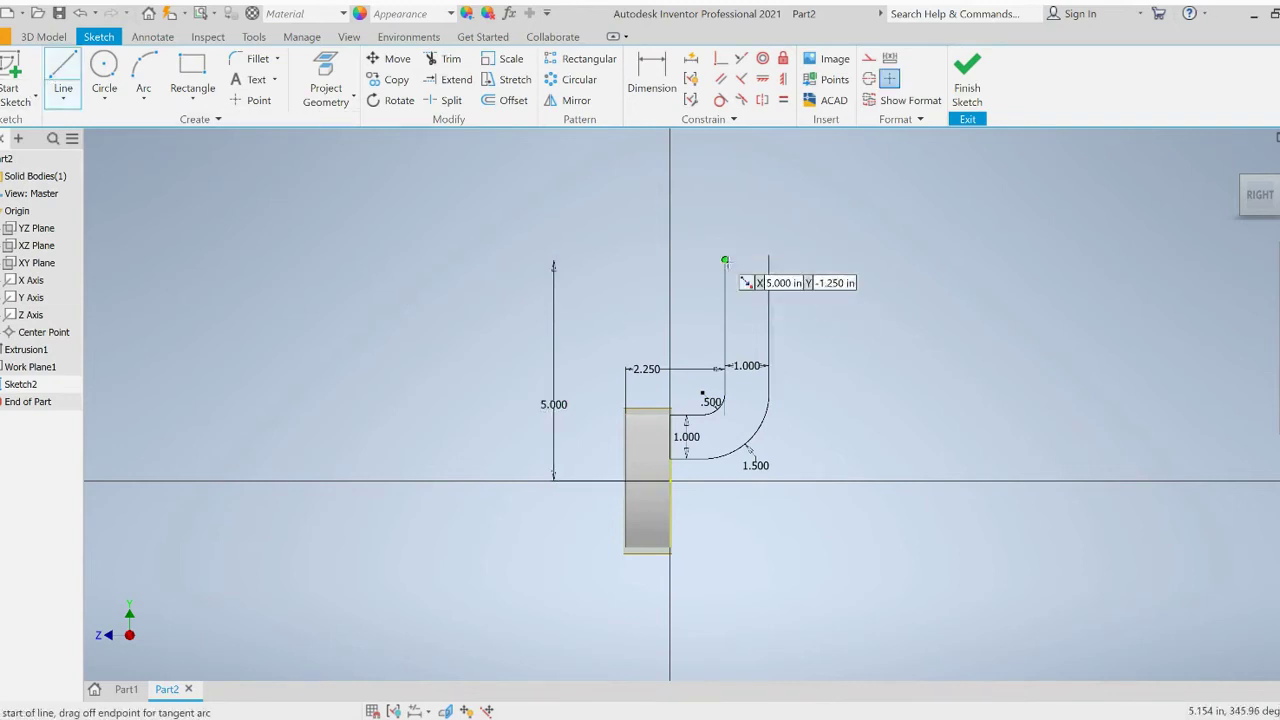
click(768, 257)
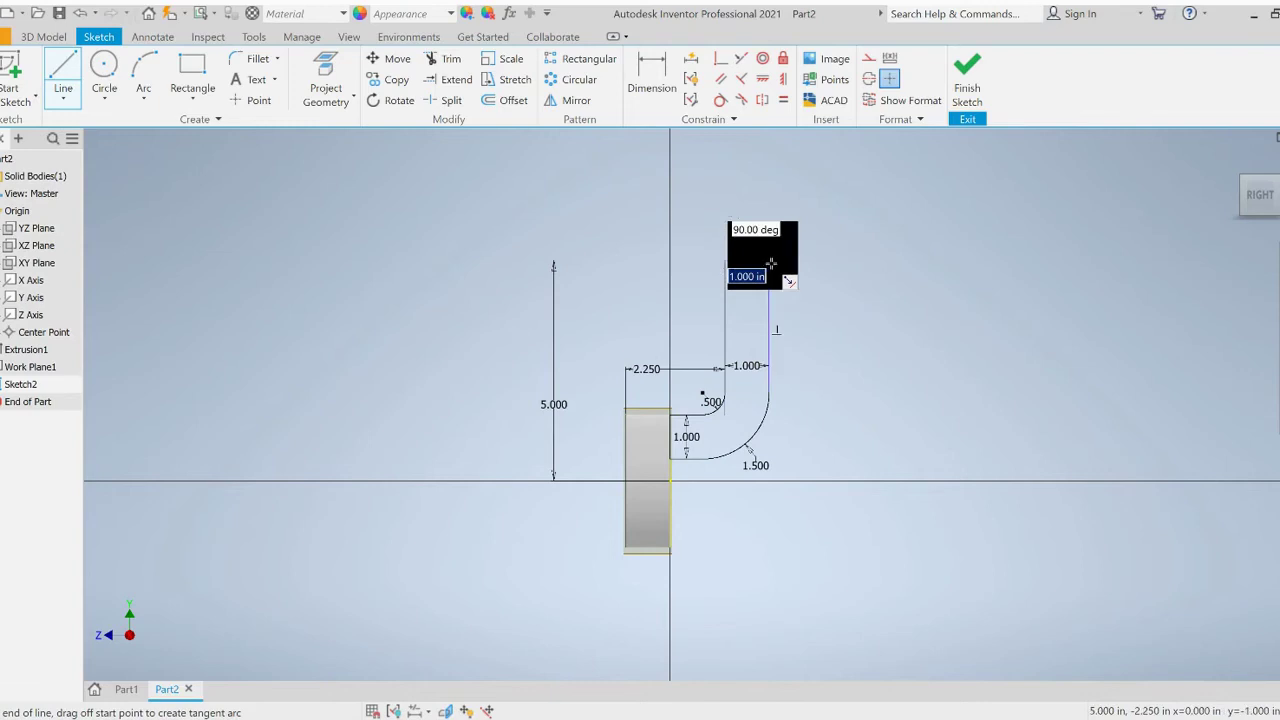
key(Escape)
scroll(775, 277, up, 4)
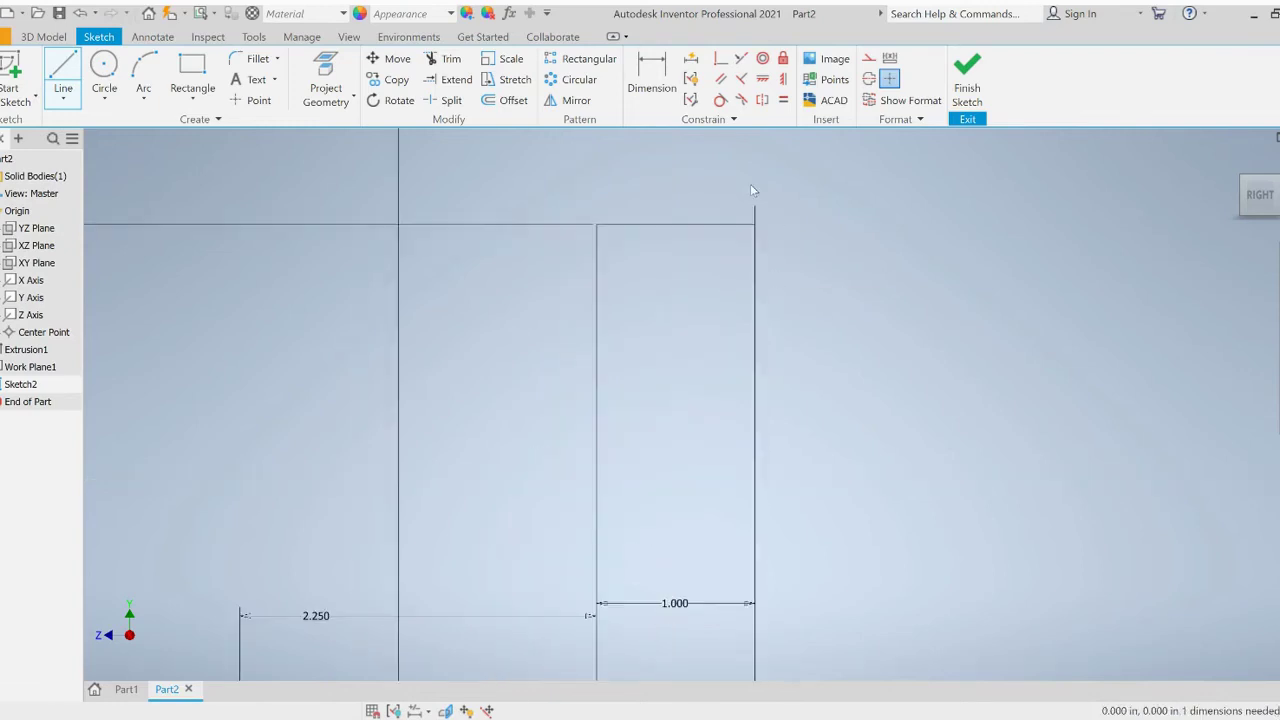
key(Escape)
Trim the stub above the upright's top corner and finish Sketch2
click(450, 62)
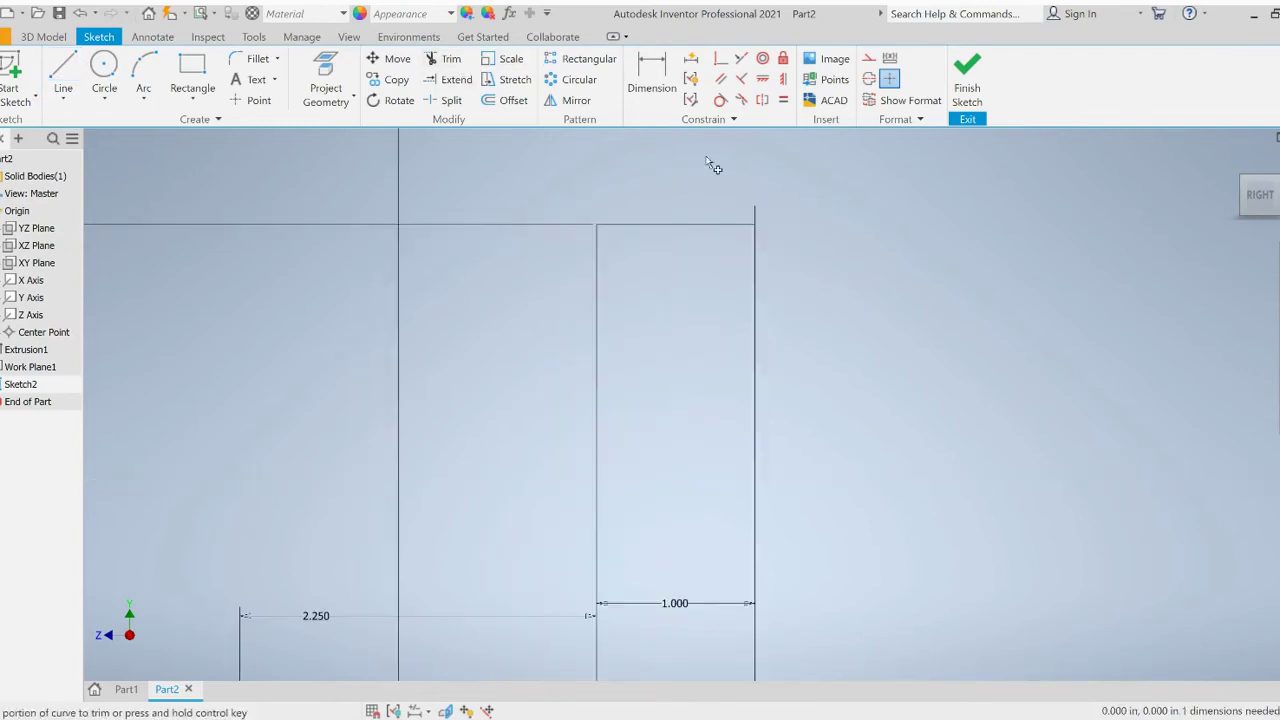
click(756, 209)
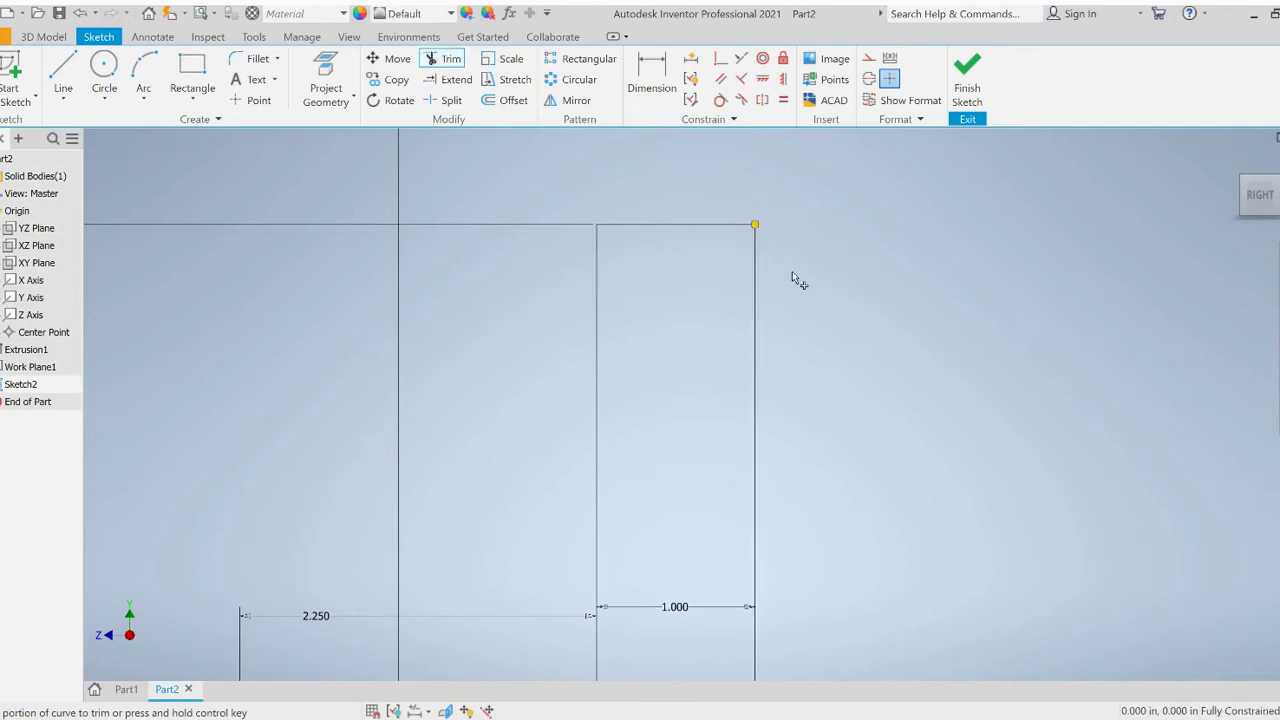
scroll(791, 400, down, 4)
key(Escape)
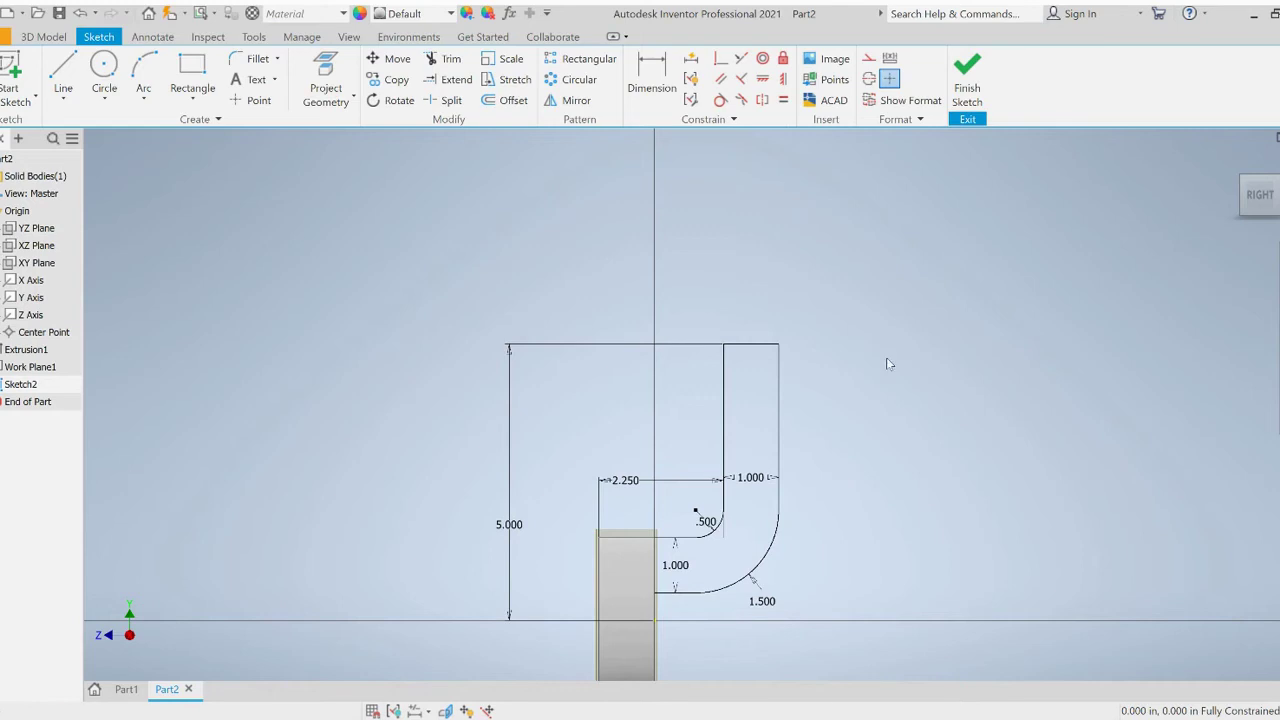
click(967, 70)
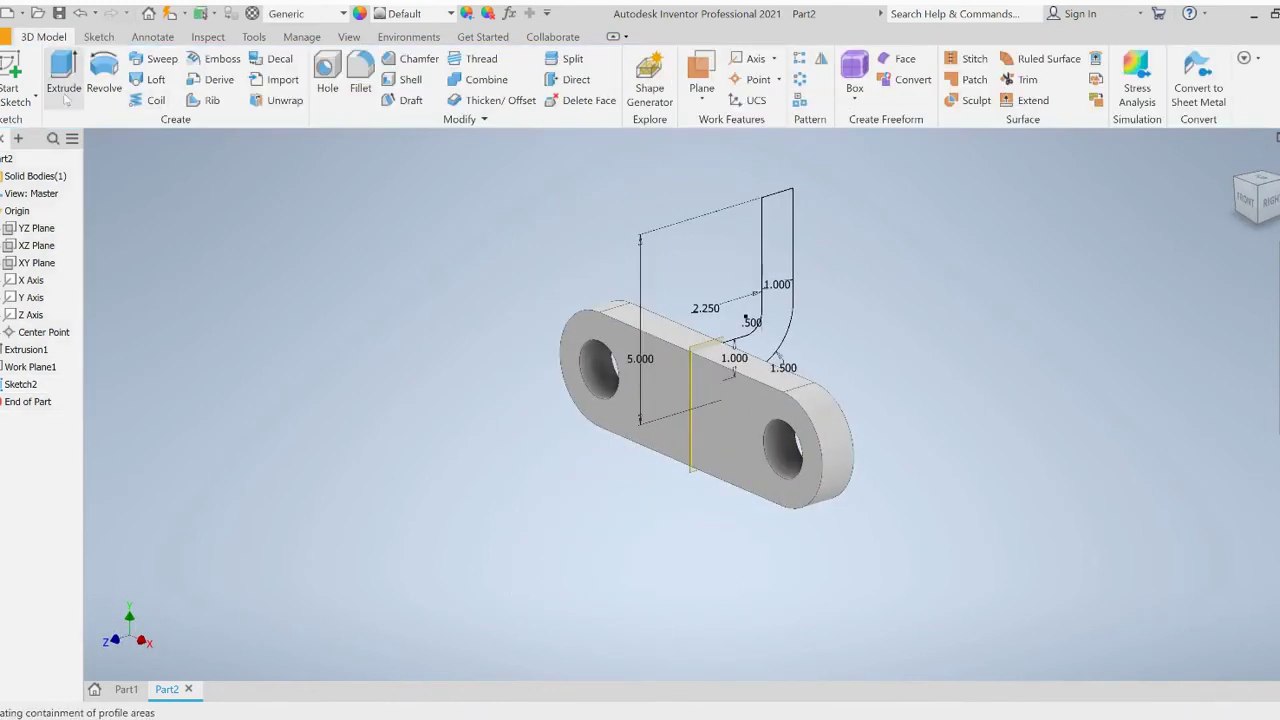
Extrude the curved upright profile 4 in with the Symmetric direction
click(65, 97)
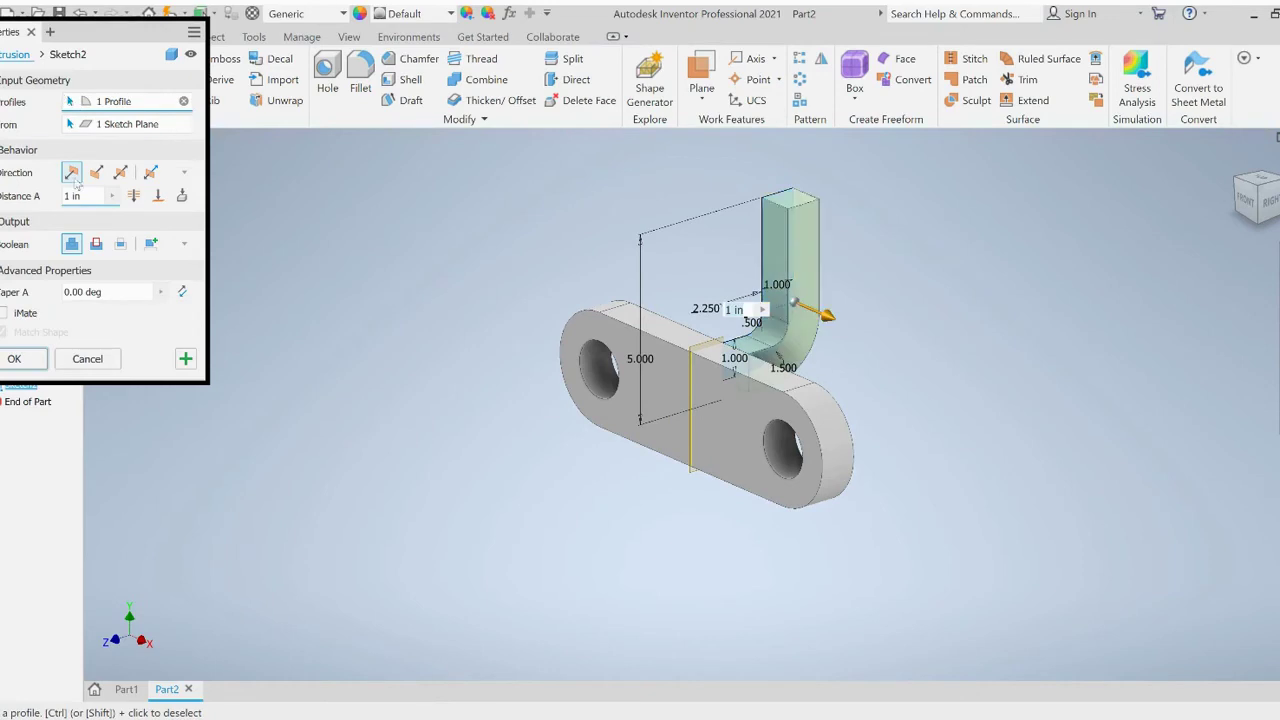
text(4)
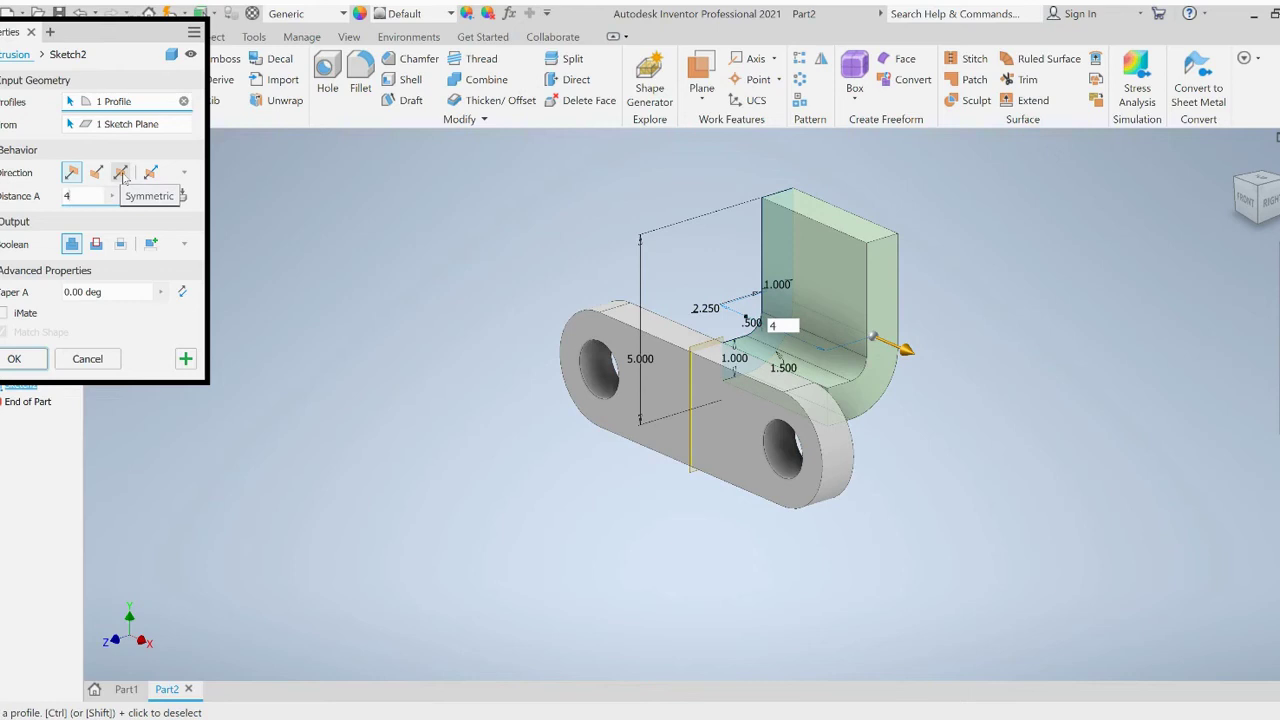
click(121, 173)
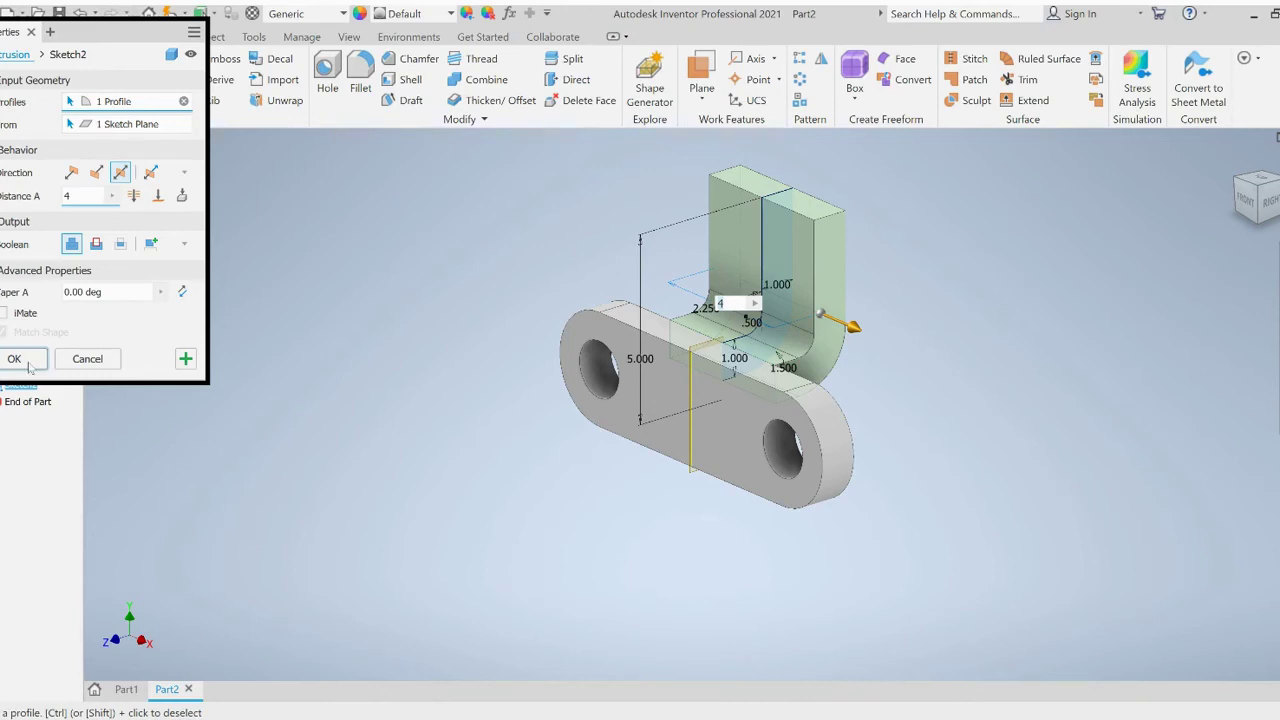
click(15, 359)
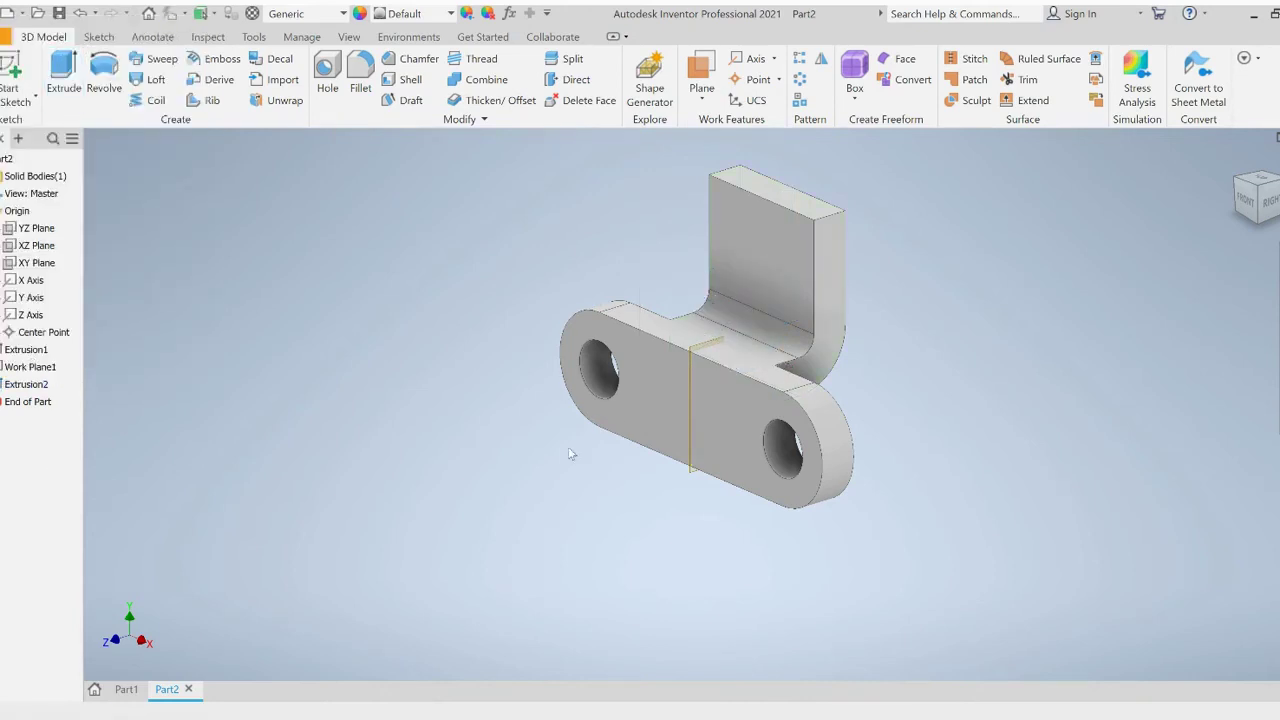
Turn off Work Plane1's visibility from its browser context menu
right_click(10, 371)
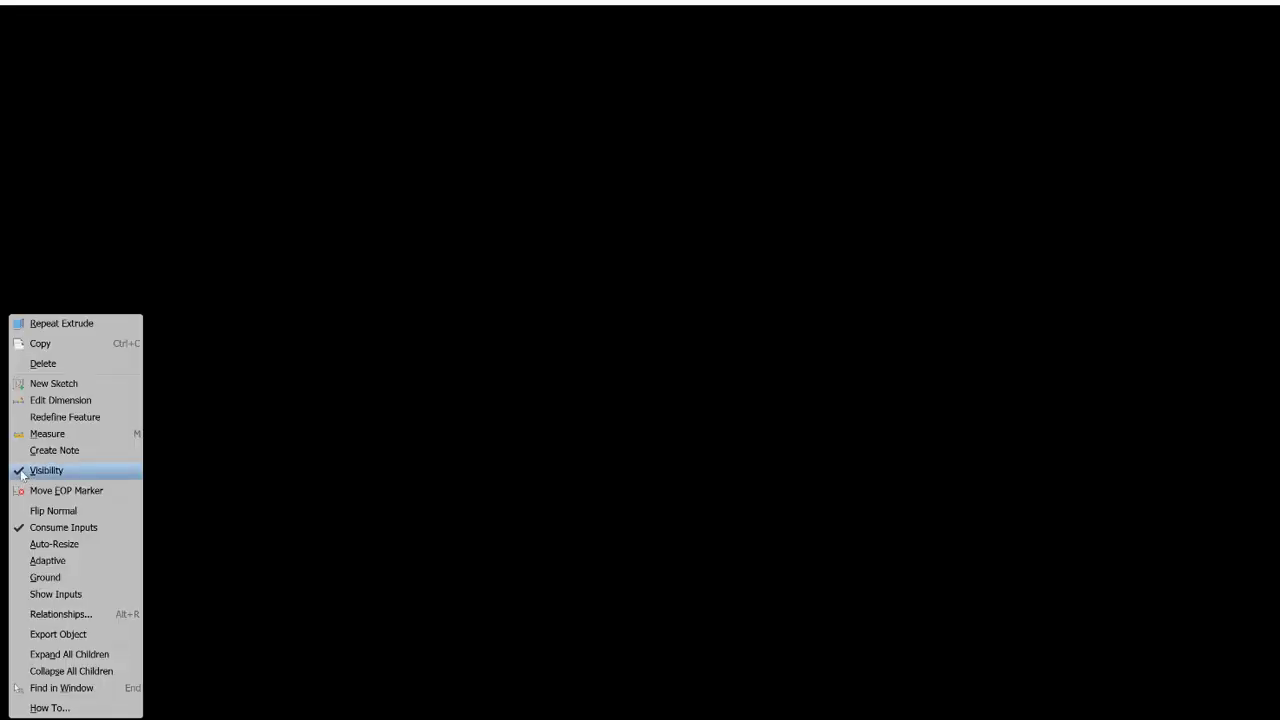
click(23, 472)
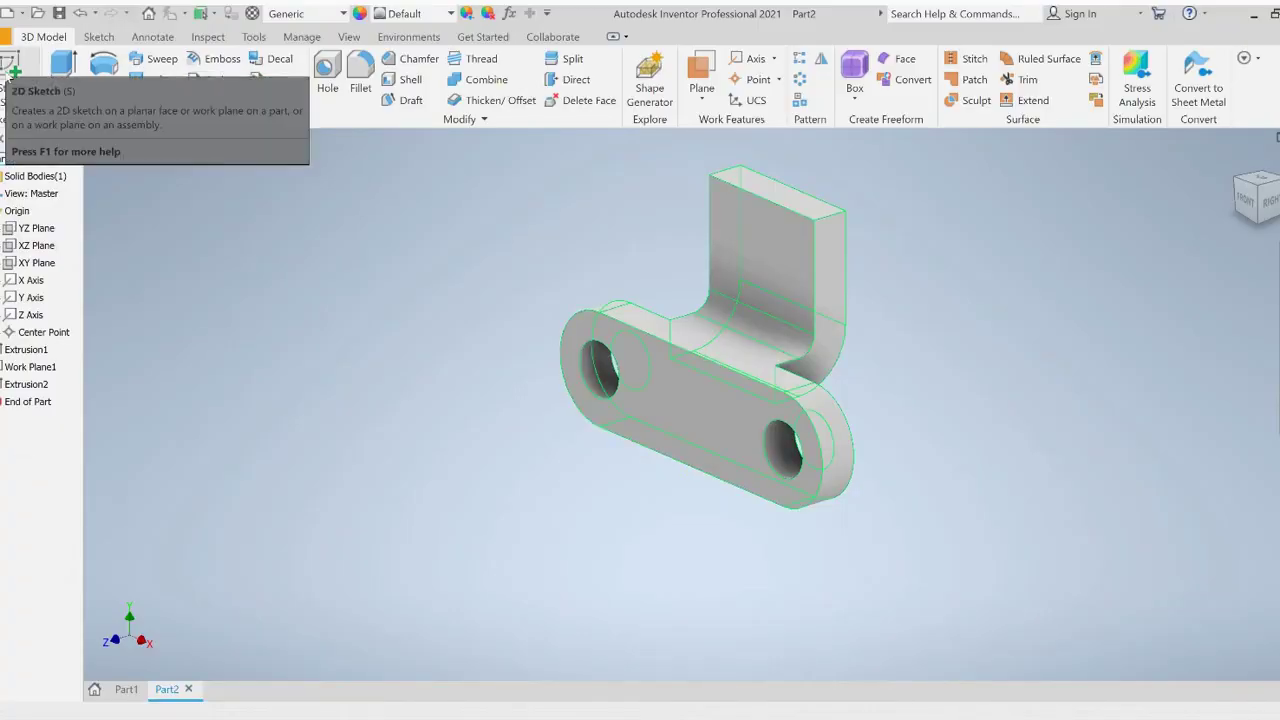
click(12, 72)
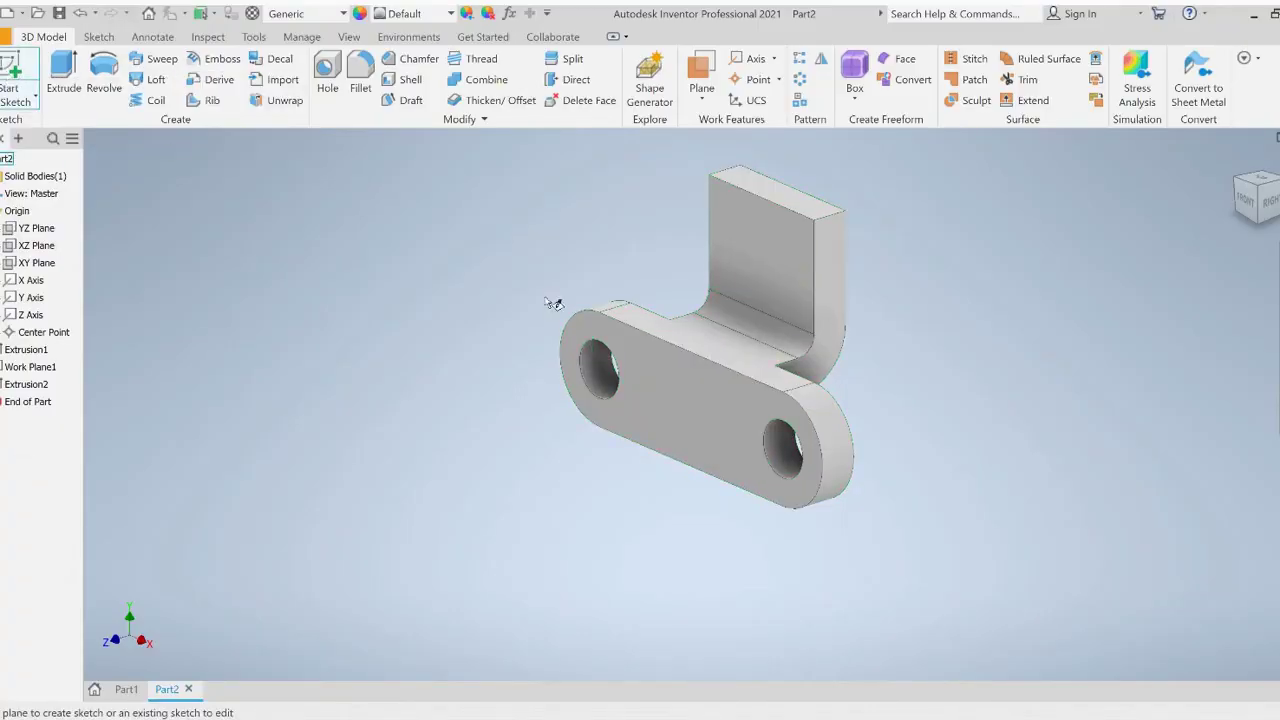
On the upright's face, draw 4 in and concentric 2 in circles at the top-edge midpoint
click(757, 247)
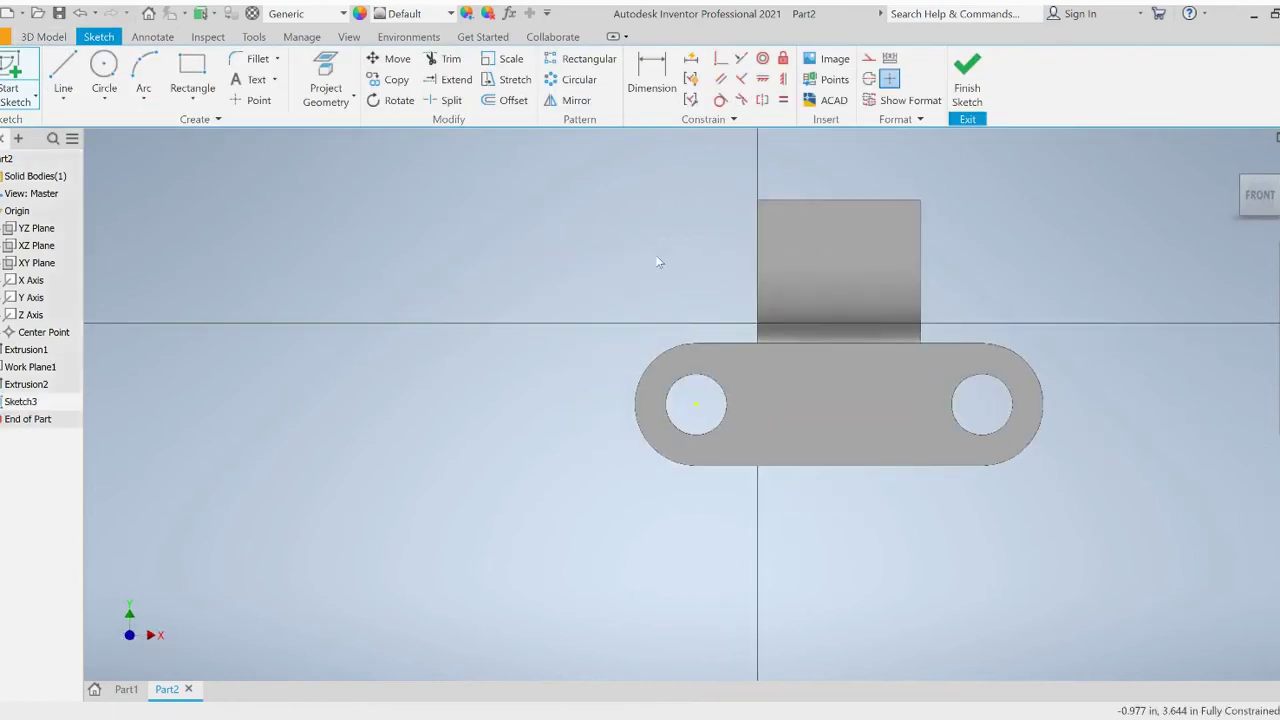
click(115, 77)
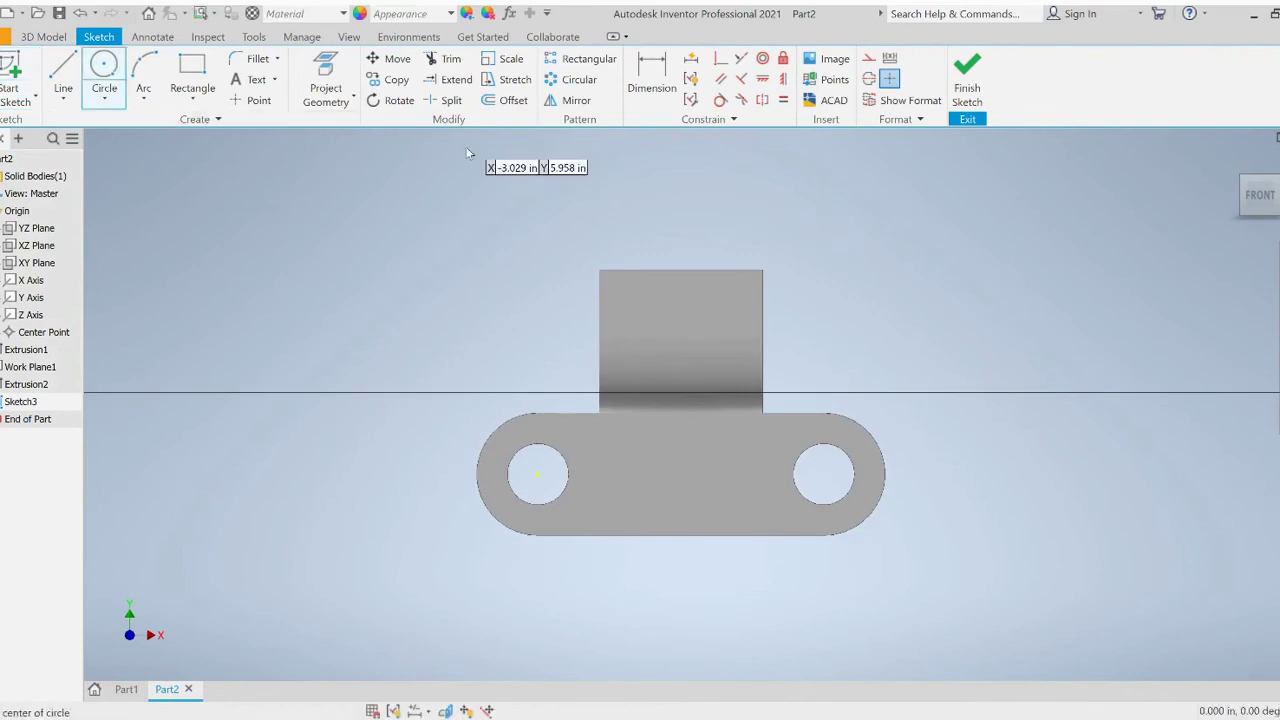
click(681, 270)
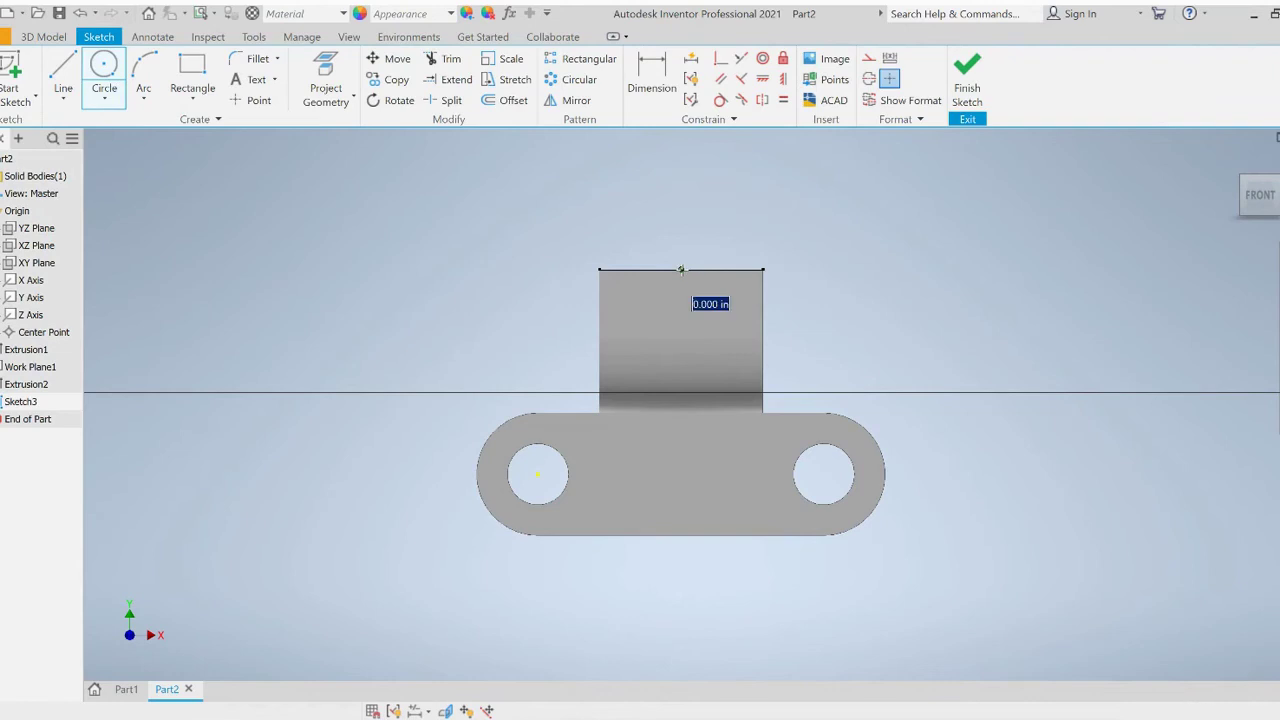
click(762, 269)
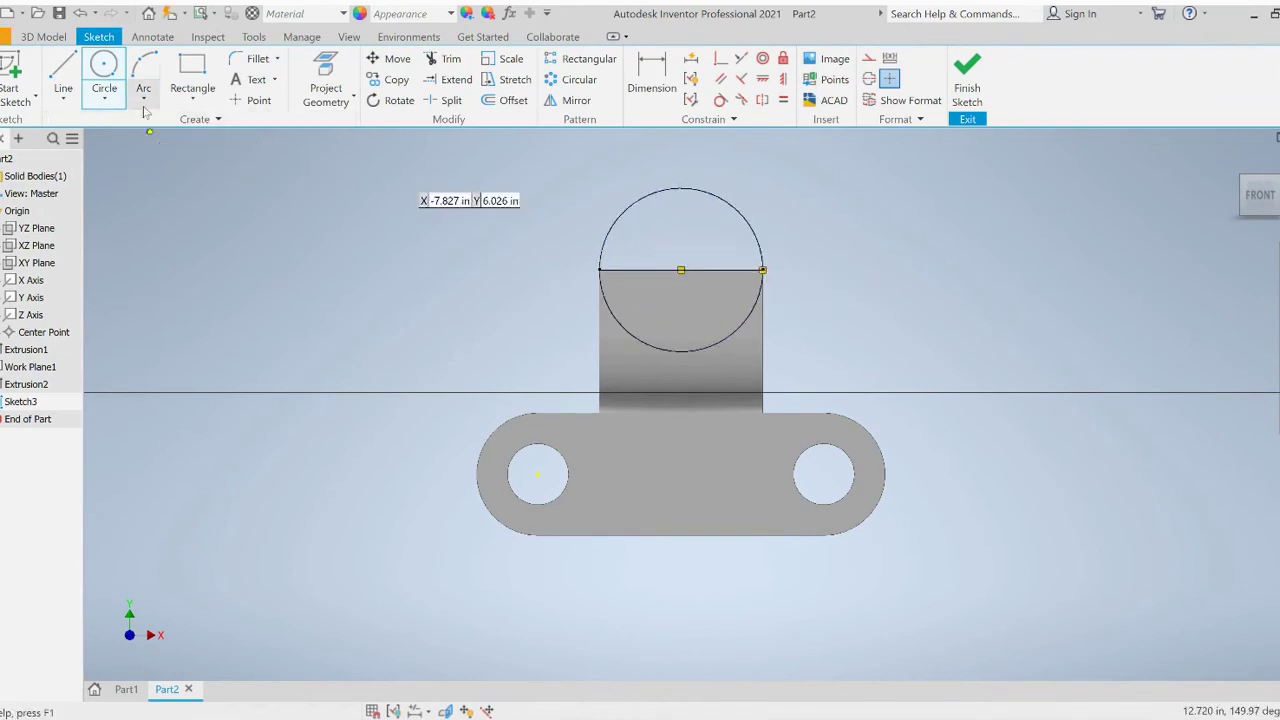
click(680, 269)
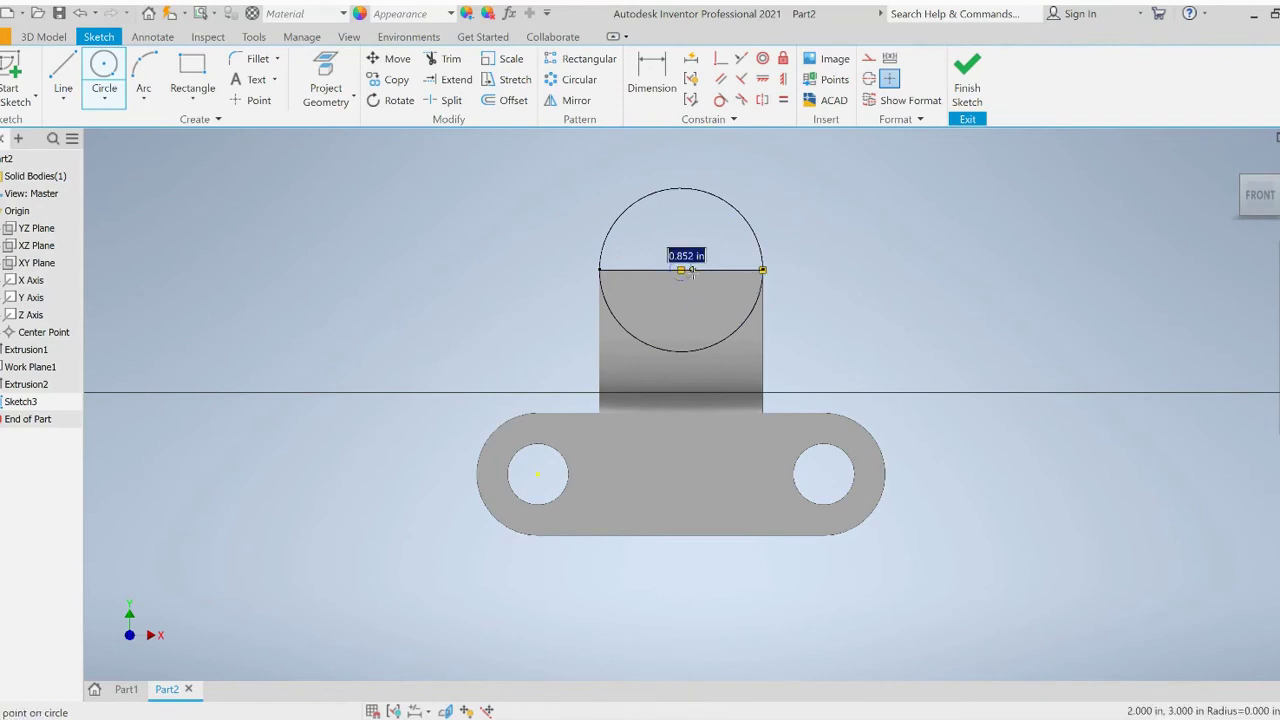
text(2)
key(Return)
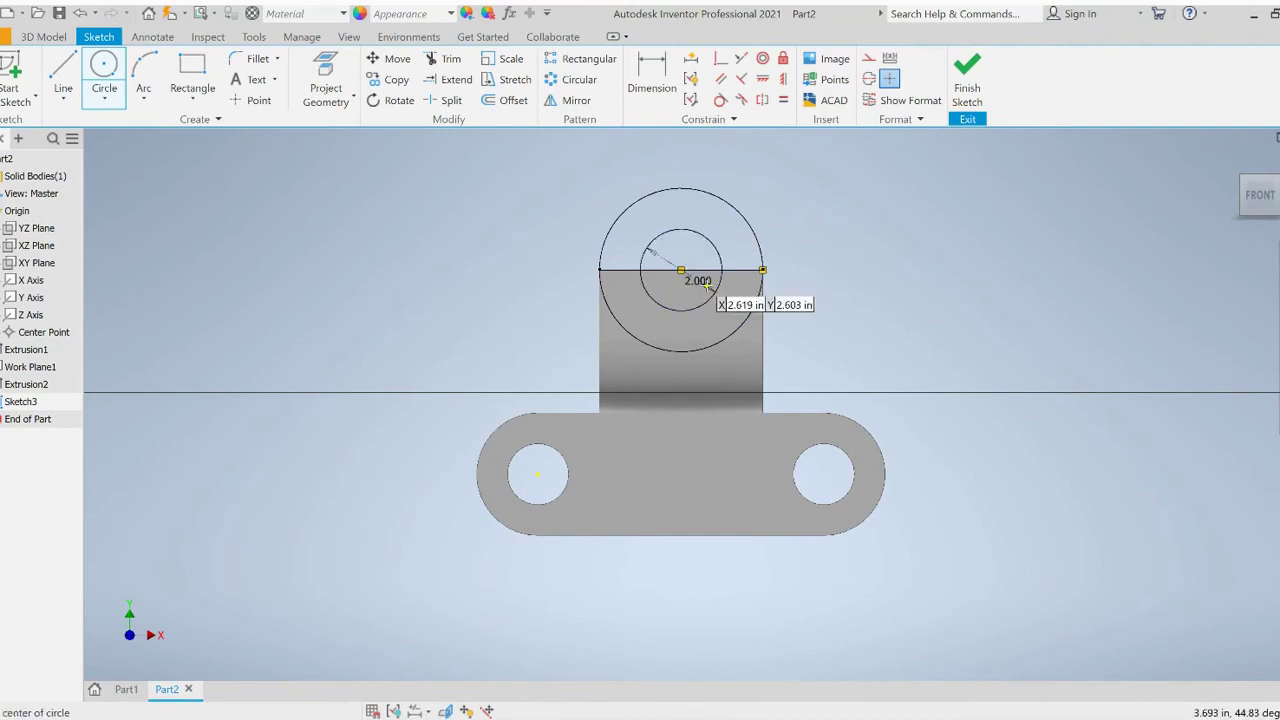
click(962, 78)
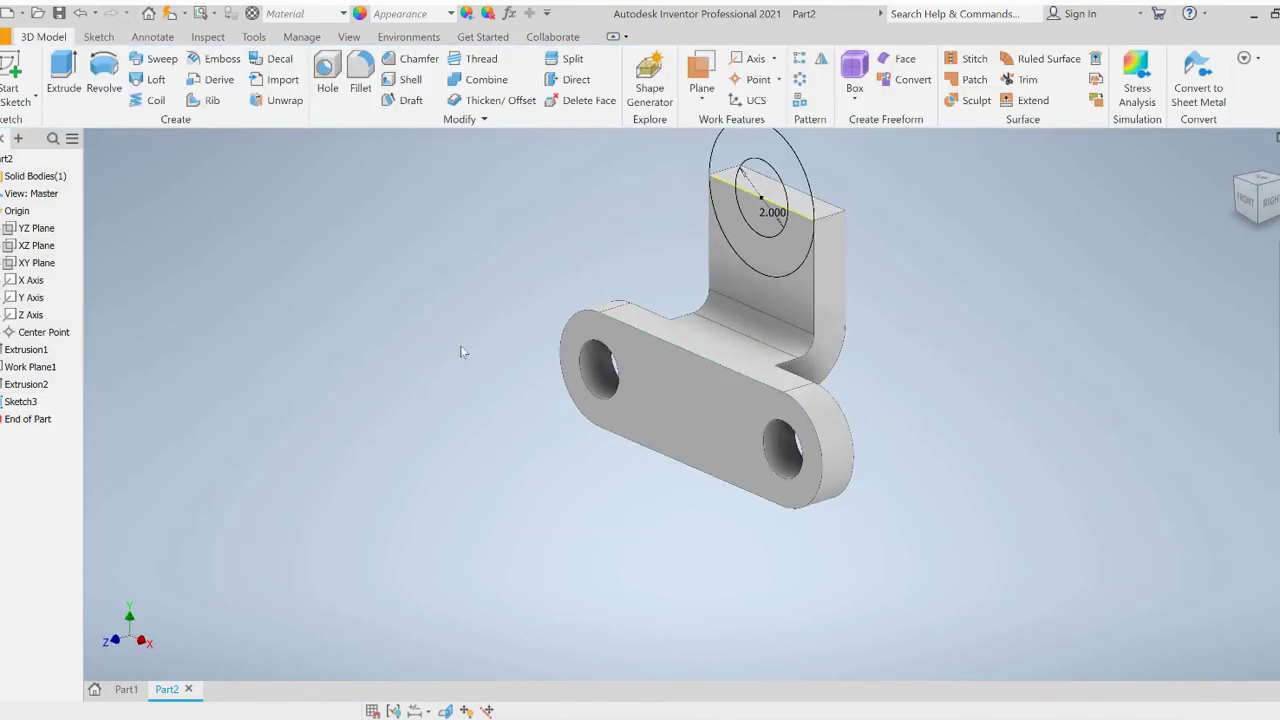
Extrude both Sketch3 ring regions 2 in, direction flipped, joined to the upright
middle_drag(447, 365, 325, 450)
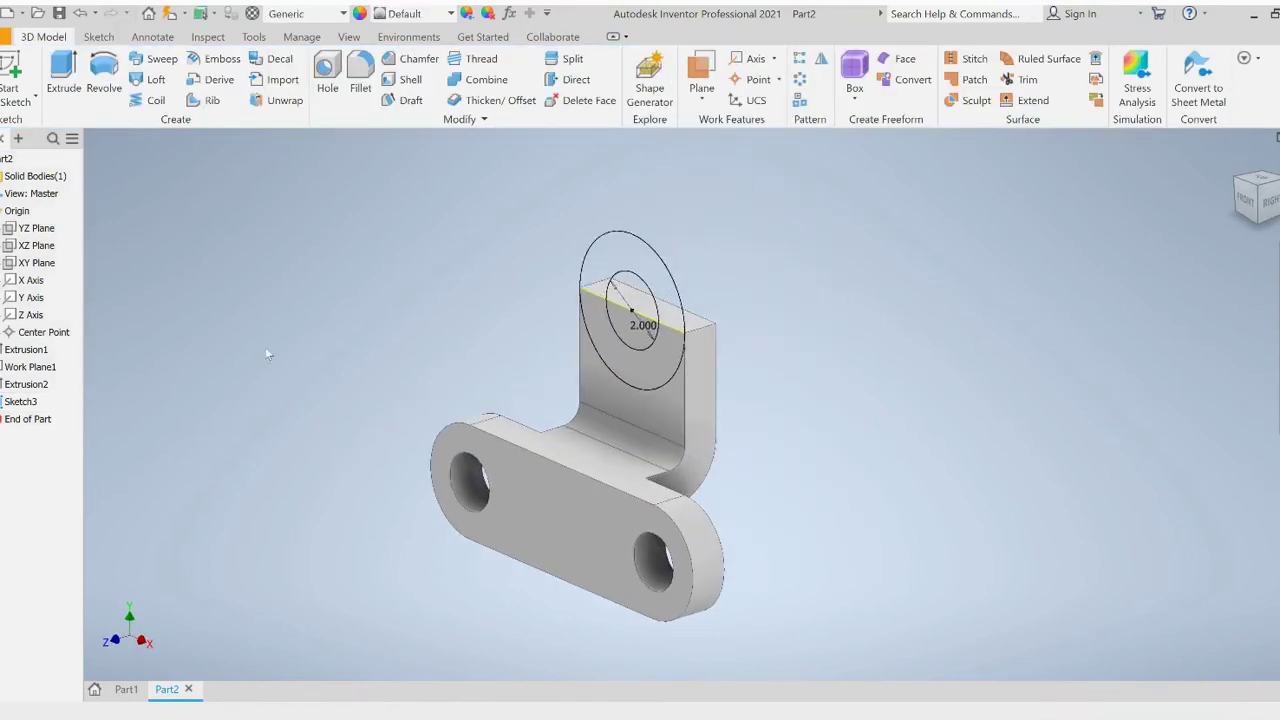
click(63, 72)
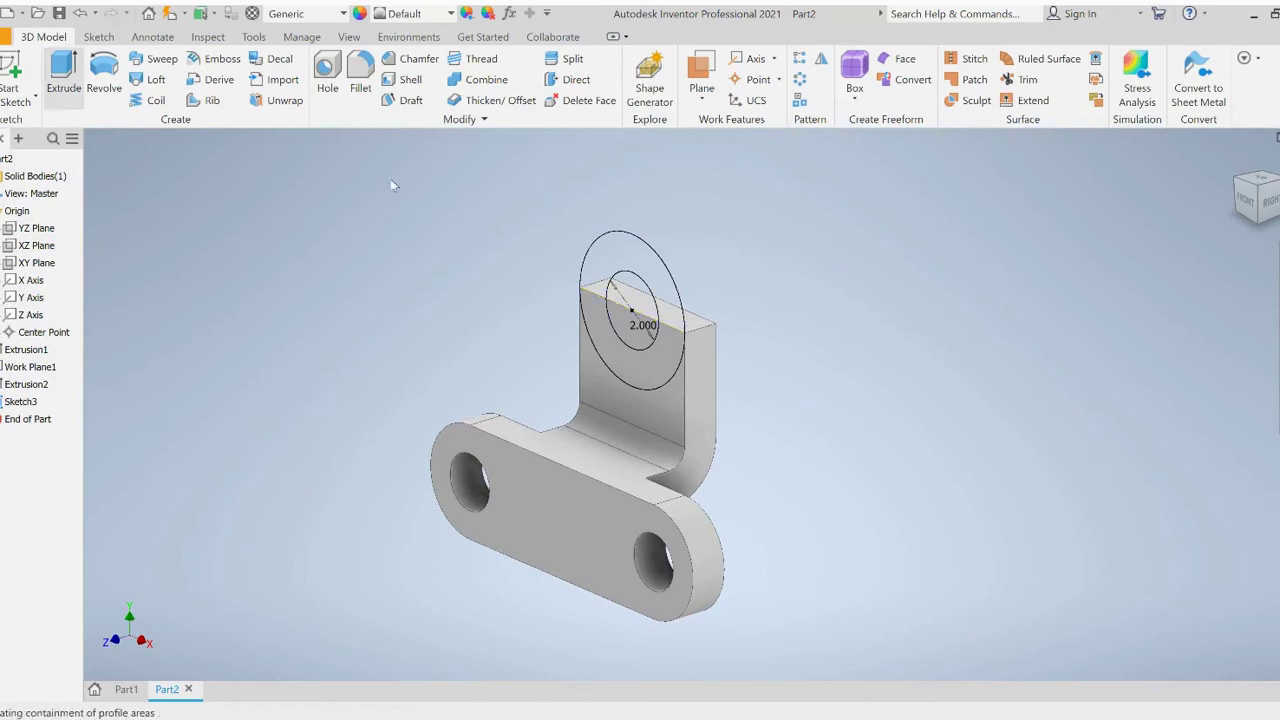
click(622, 261)
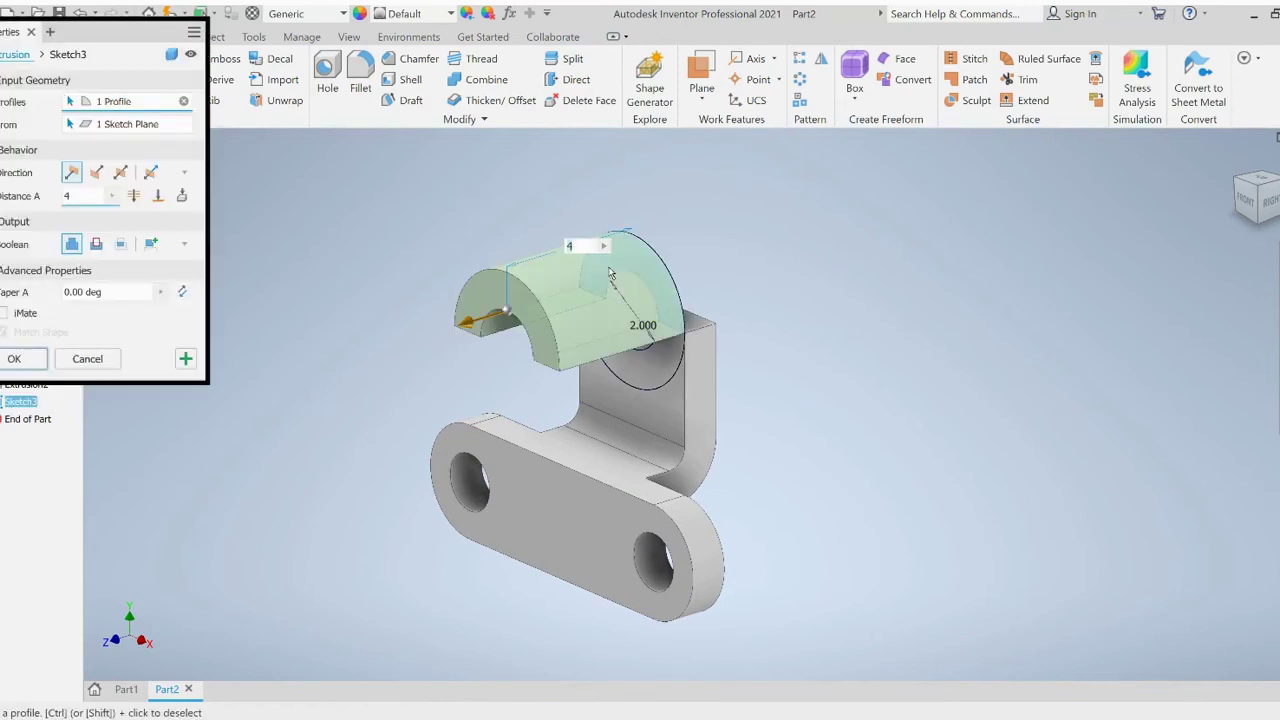
click(642, 374)
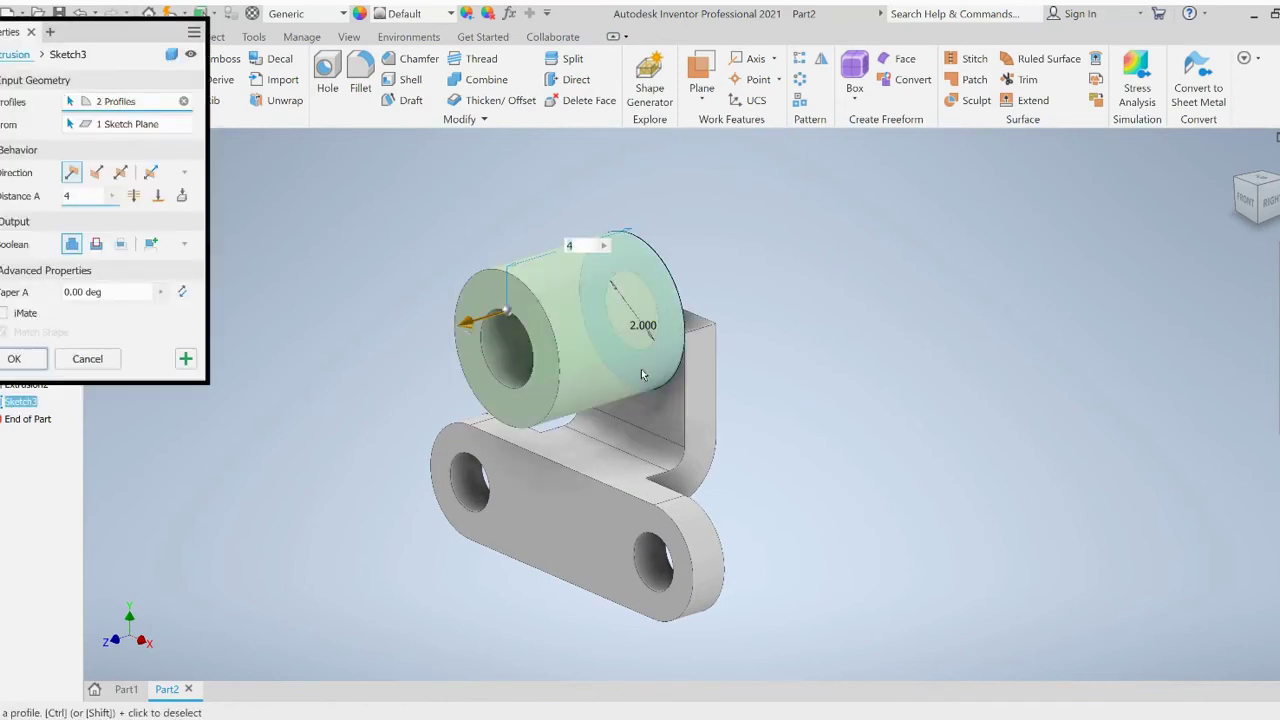
click(97, 175)
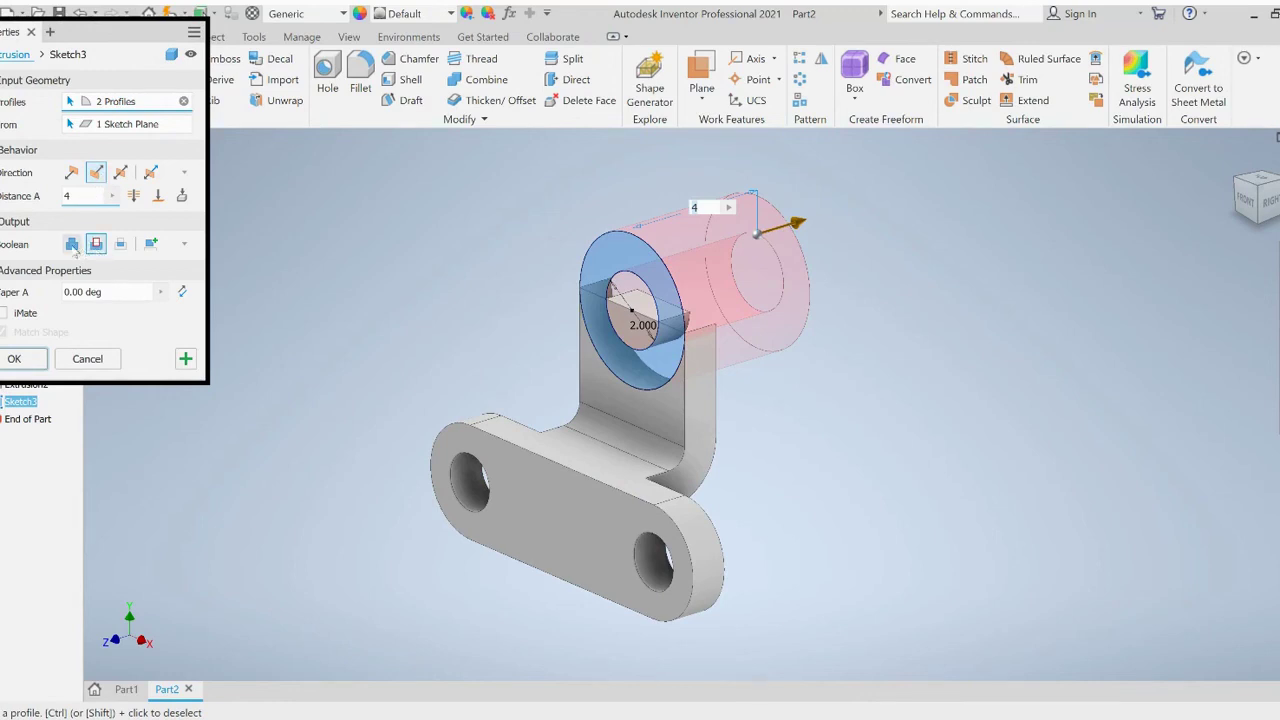
click(72, 245)
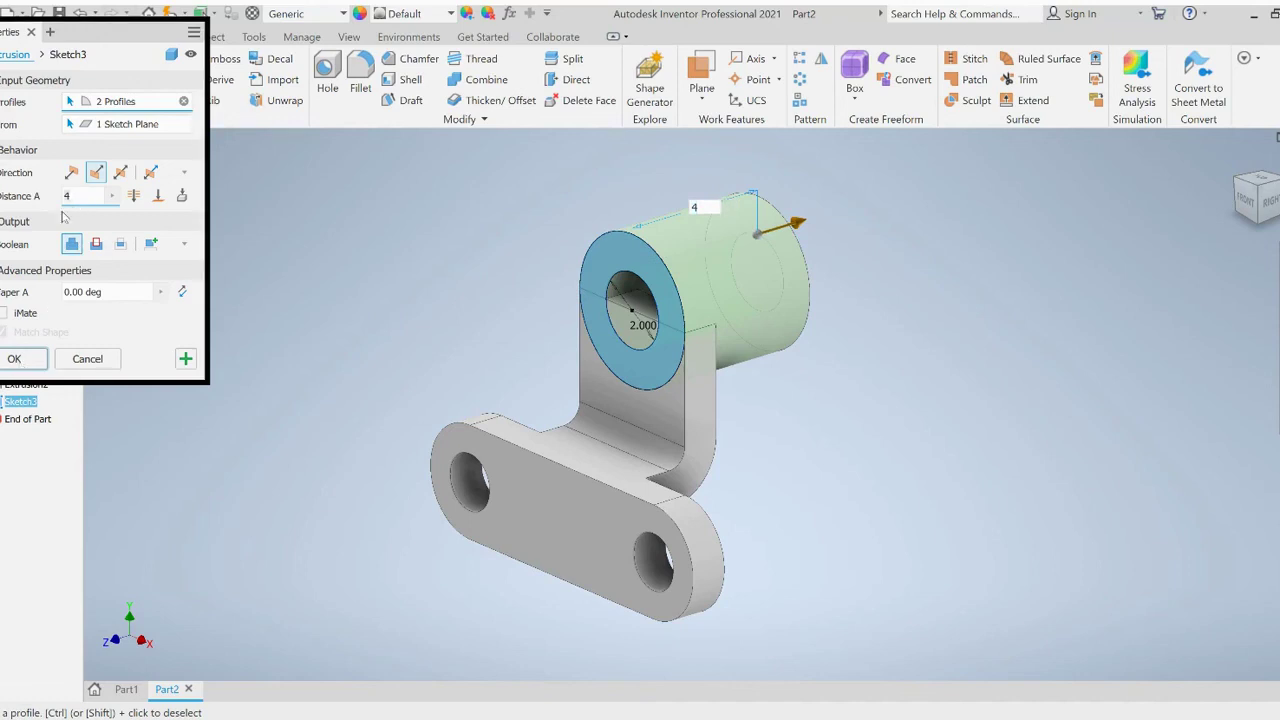
key(BackSpace)
text(2)
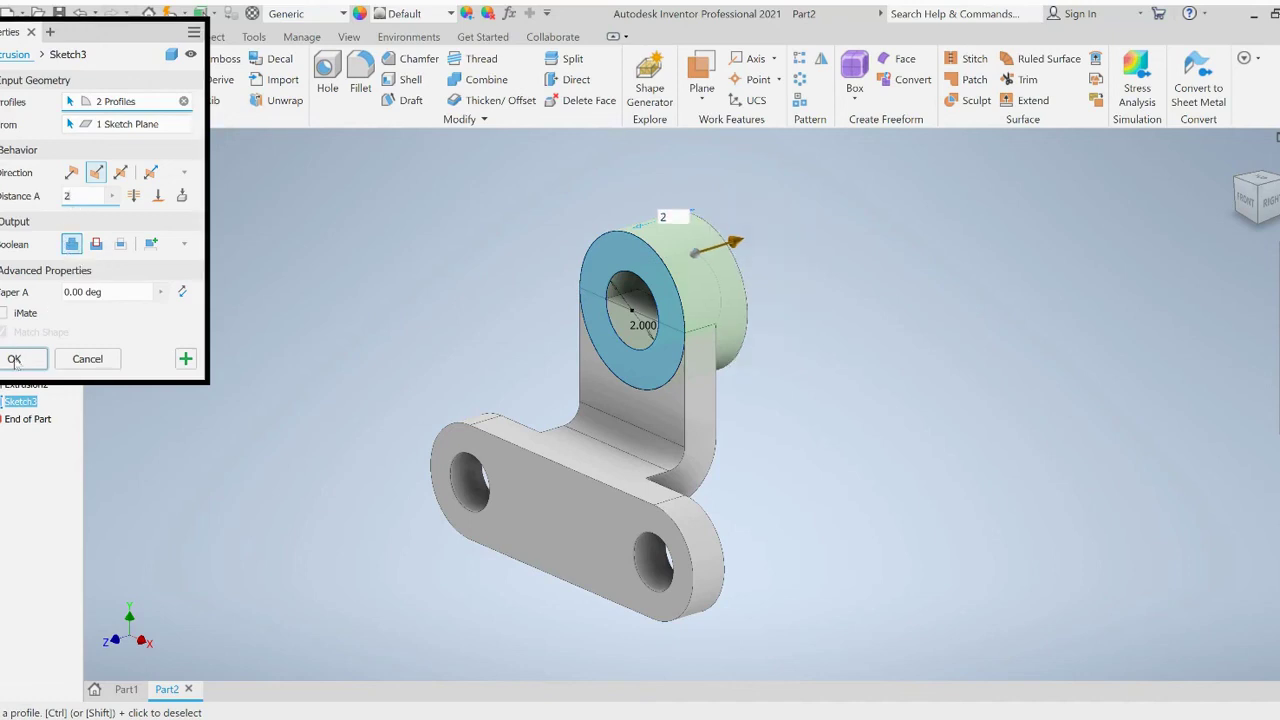
click(14, 359)
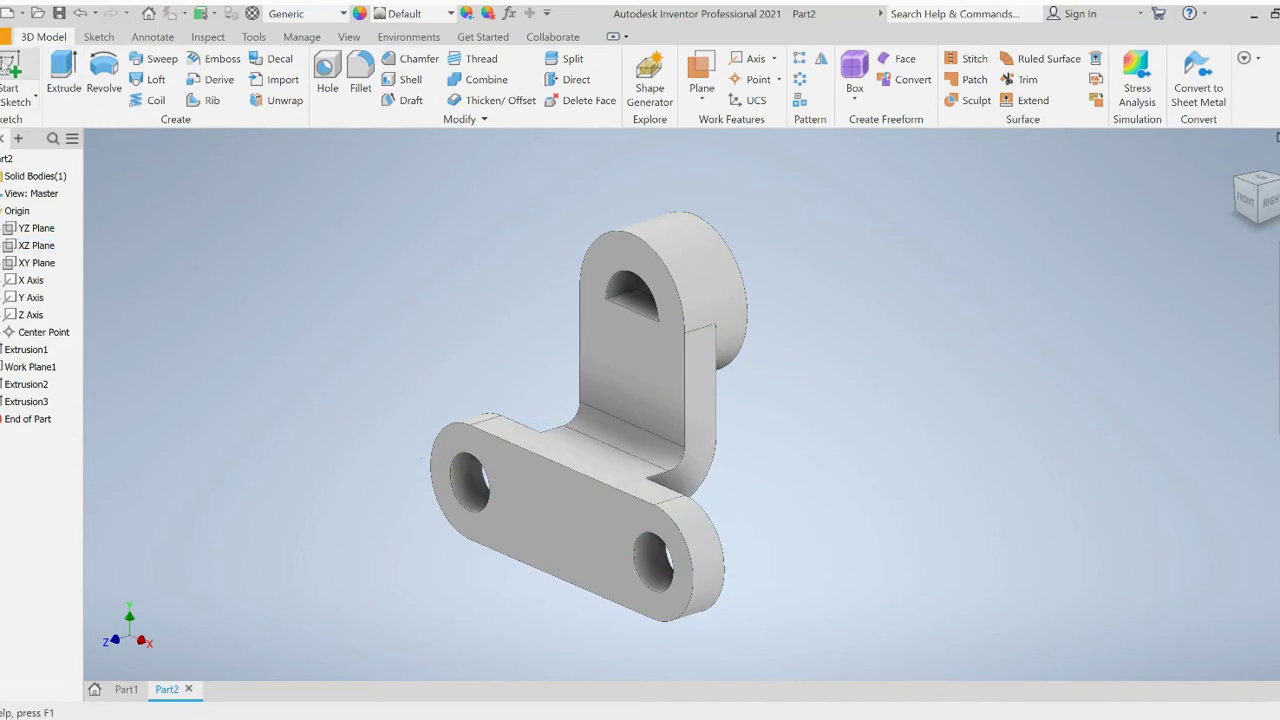
Project the hole's lower arc into a new sketch on the upright's front face
click(10, 67)
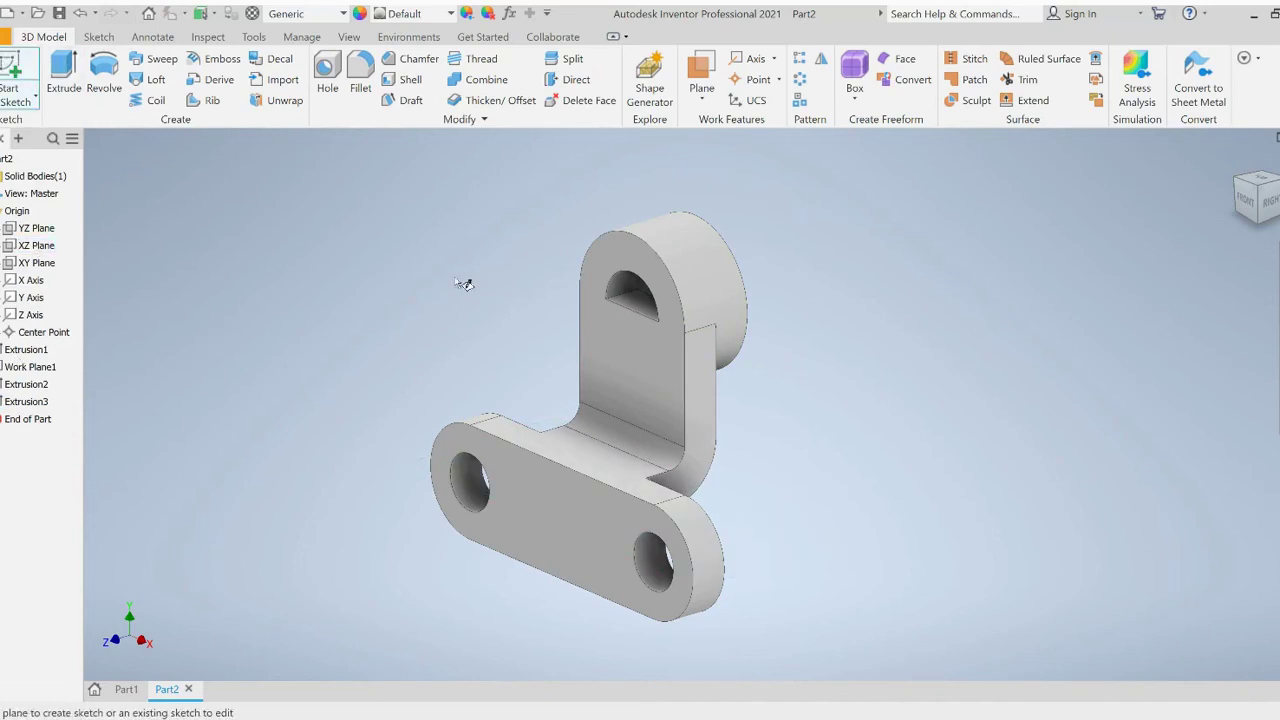
click(654, 341)
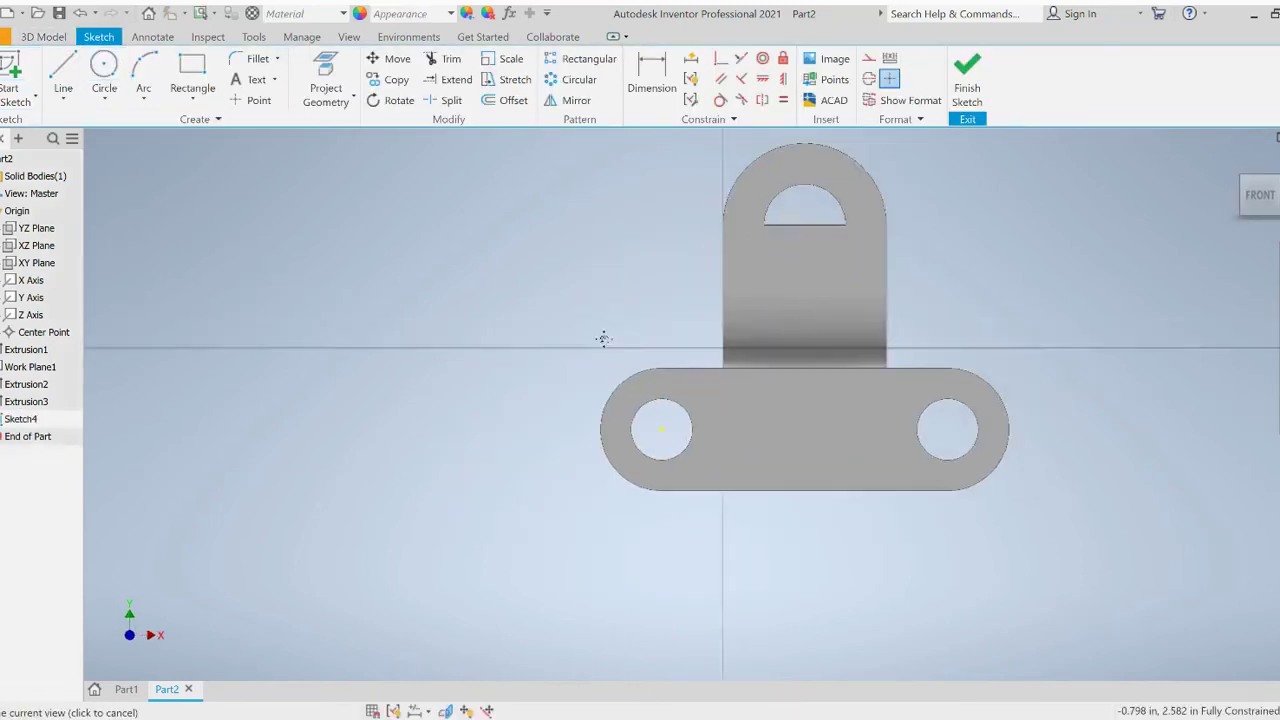
click(327, 74)
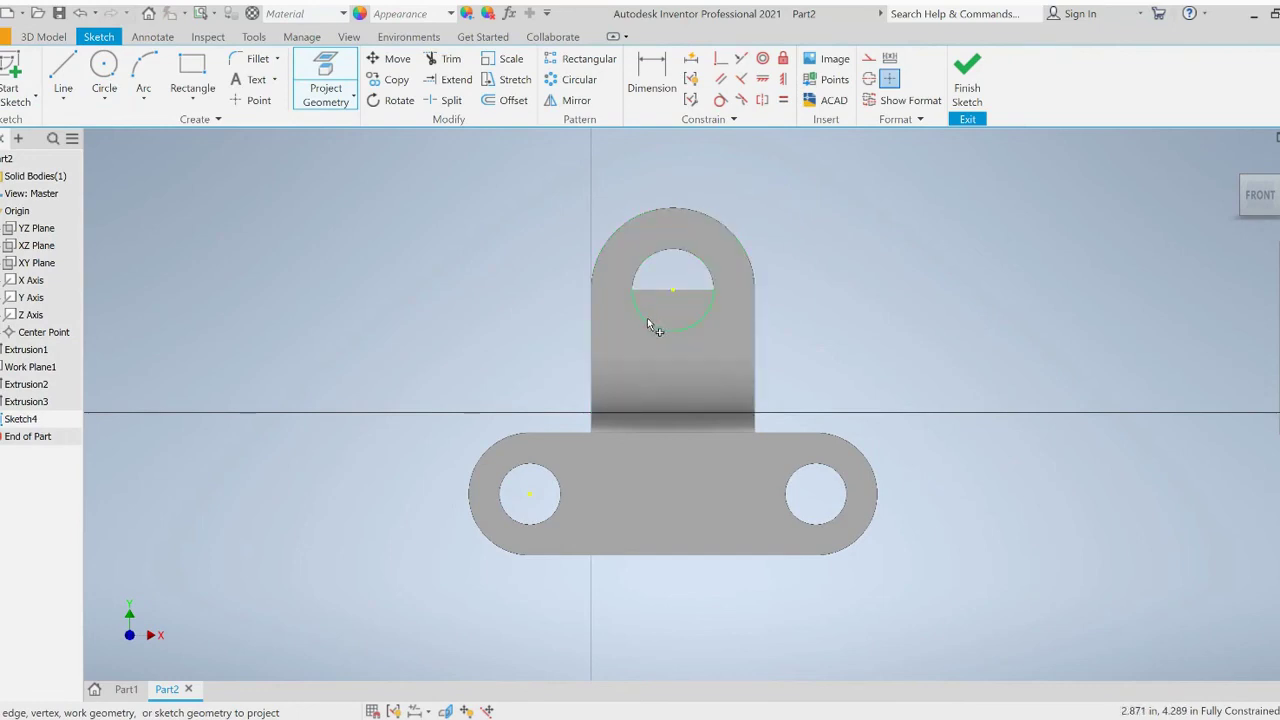
click(647, 318)
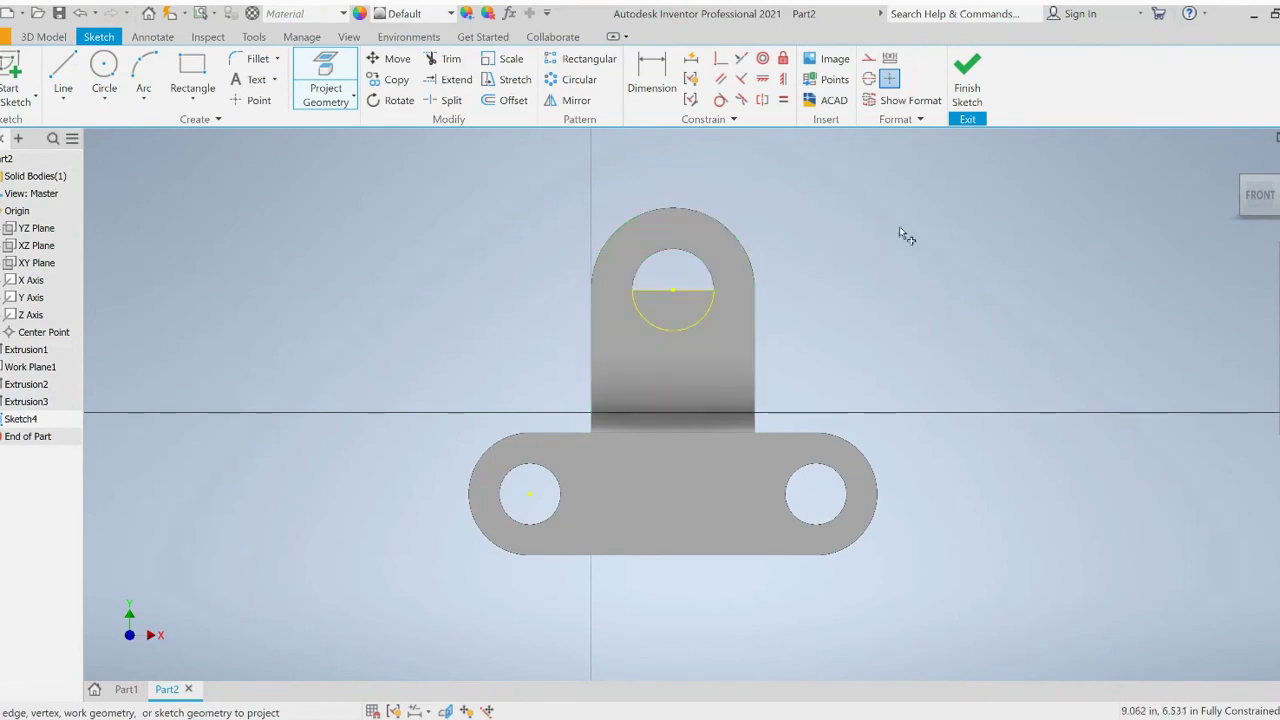
click(967, 80)
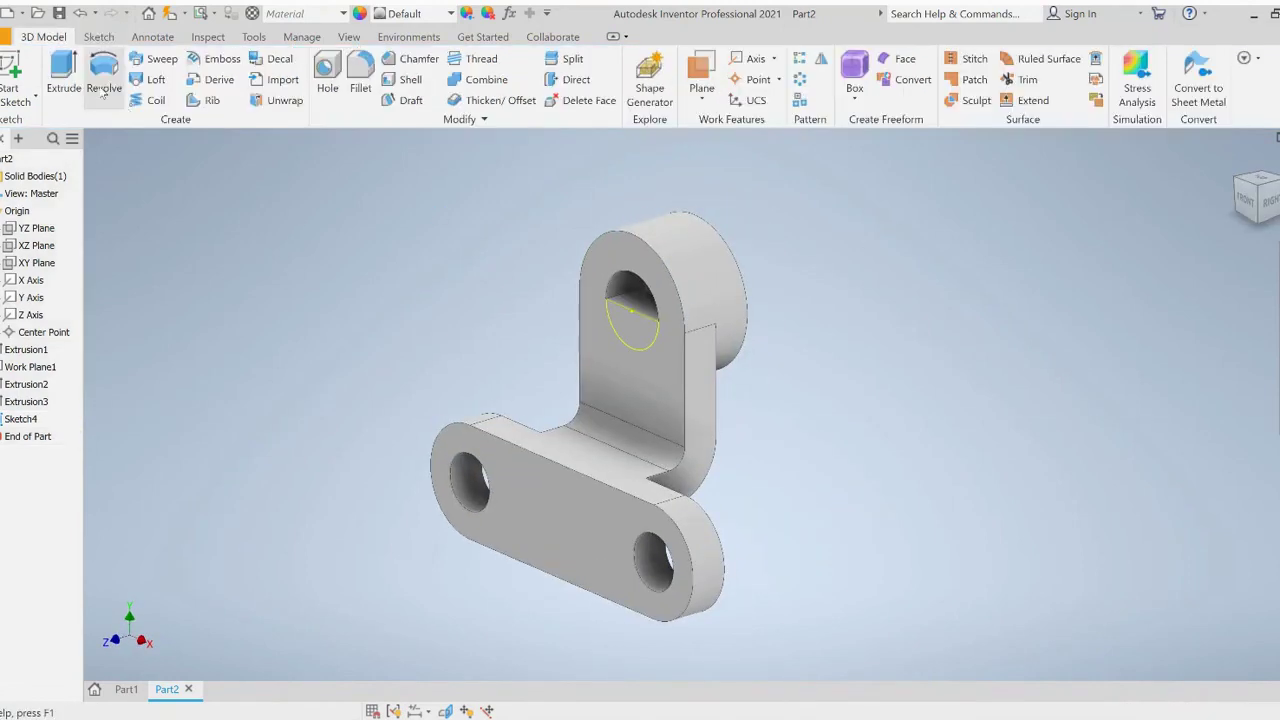
Cut-extrude Sketch4's half-circle profile through the boss to complete the round bore
click(64, 85)
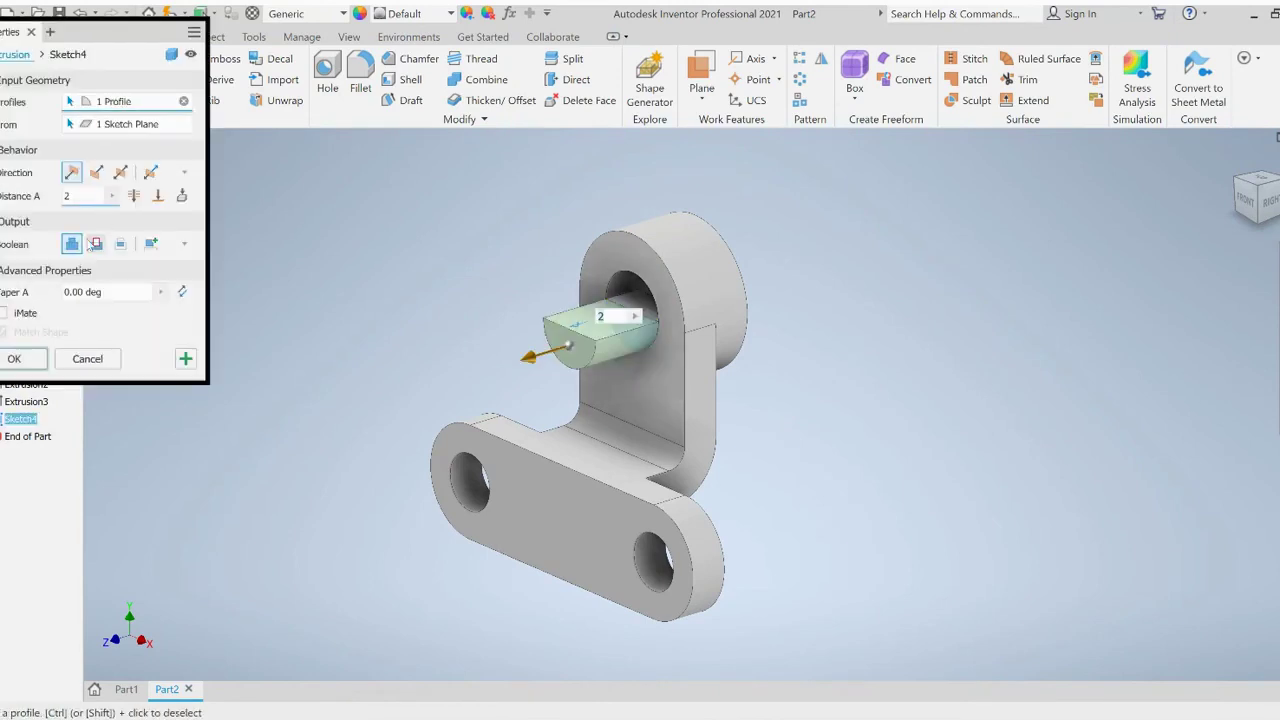
click(96, 245)
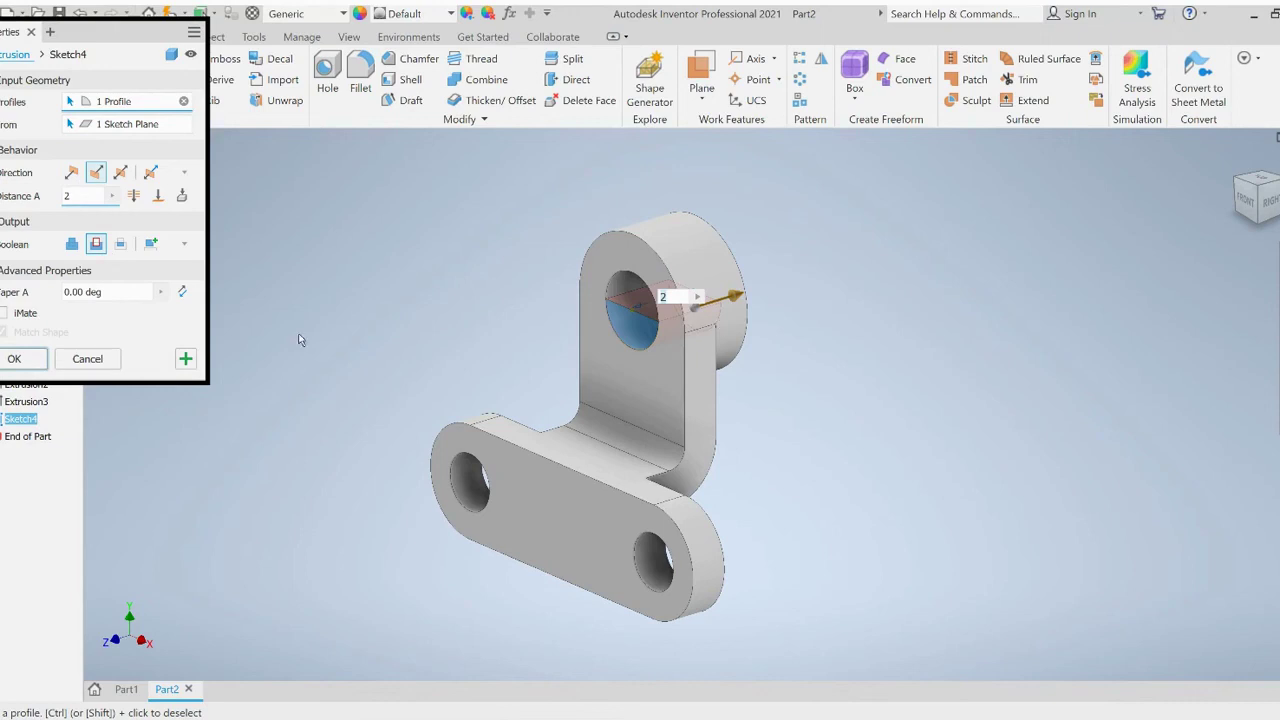
click(17, 359)
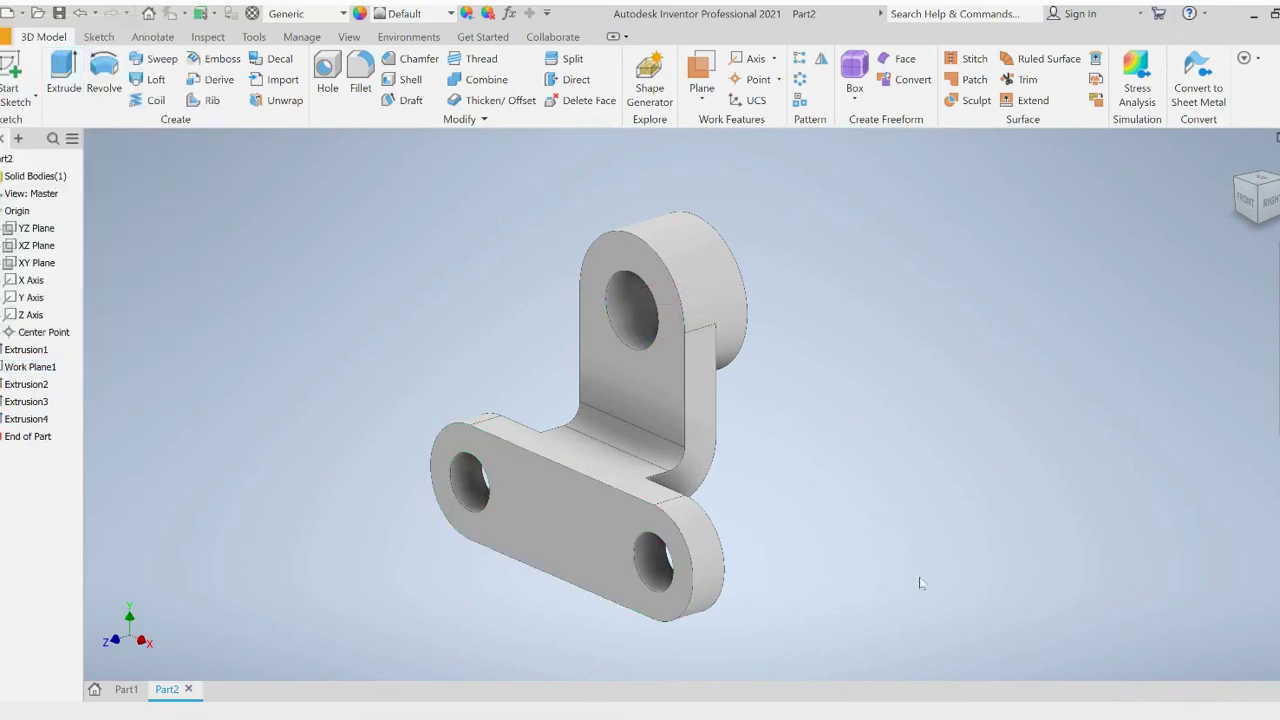
shift+middle_drag(850, 572, 831, 597)
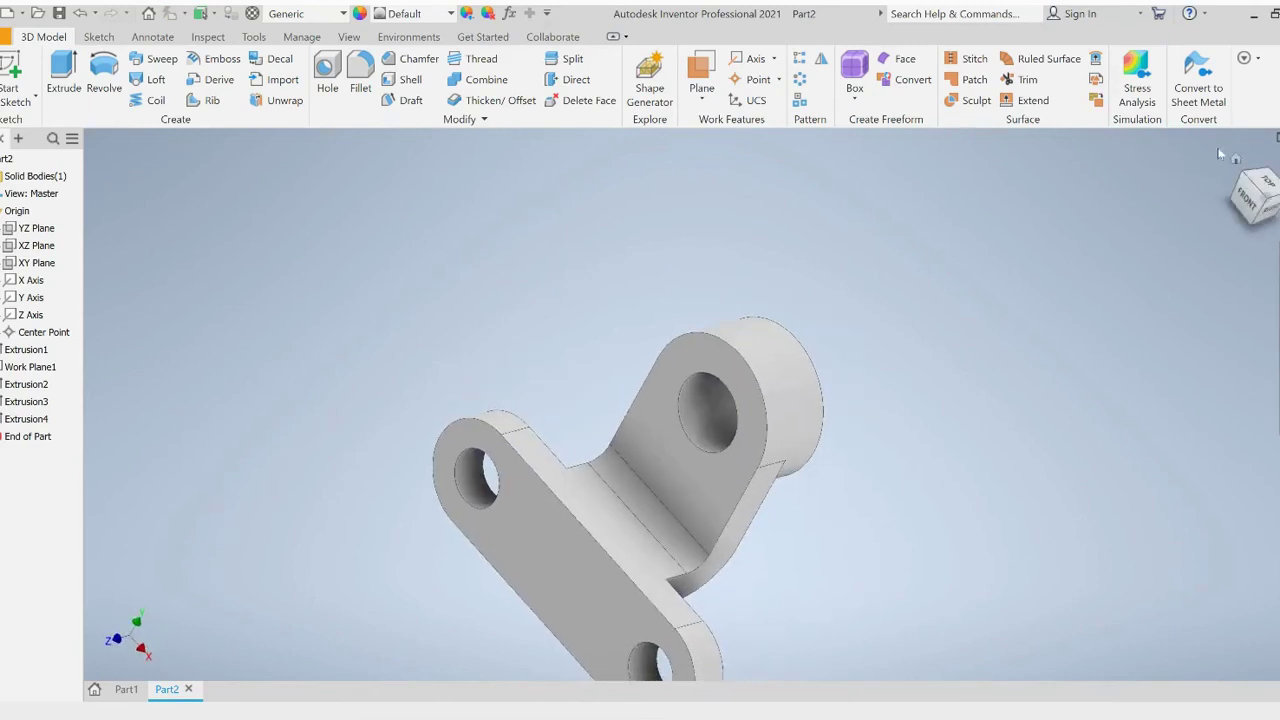
click(1236, 159)
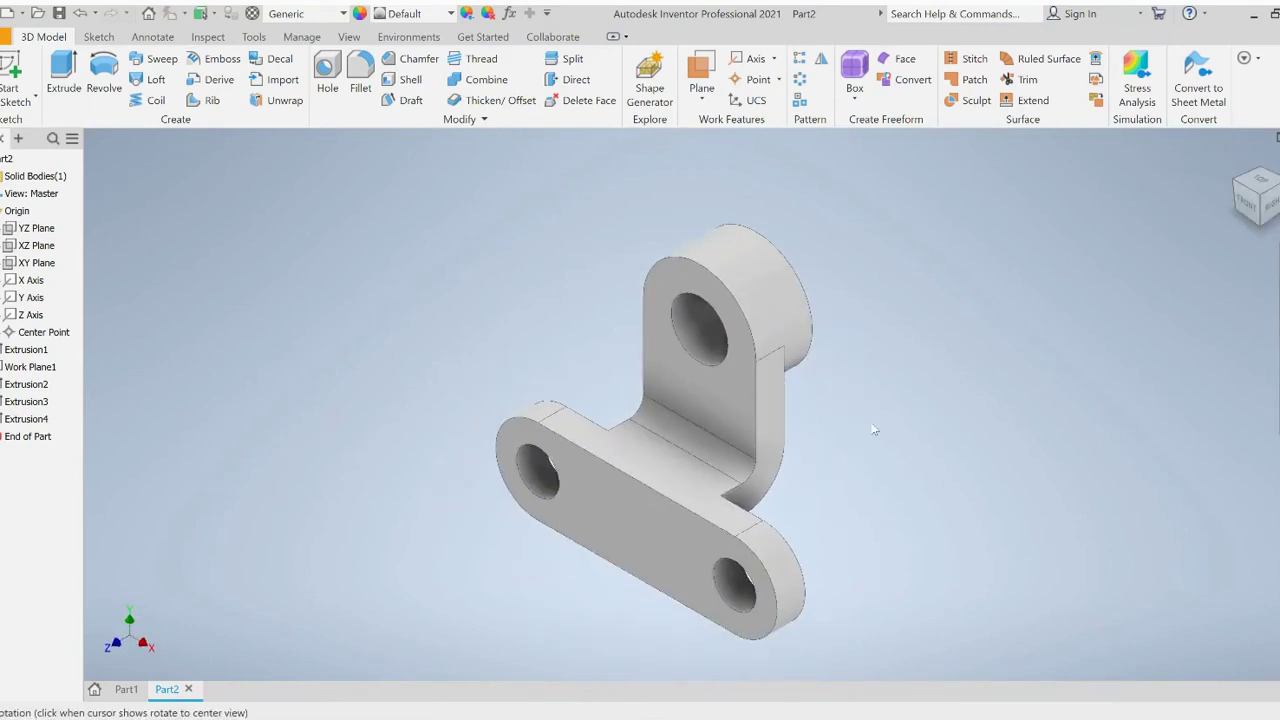